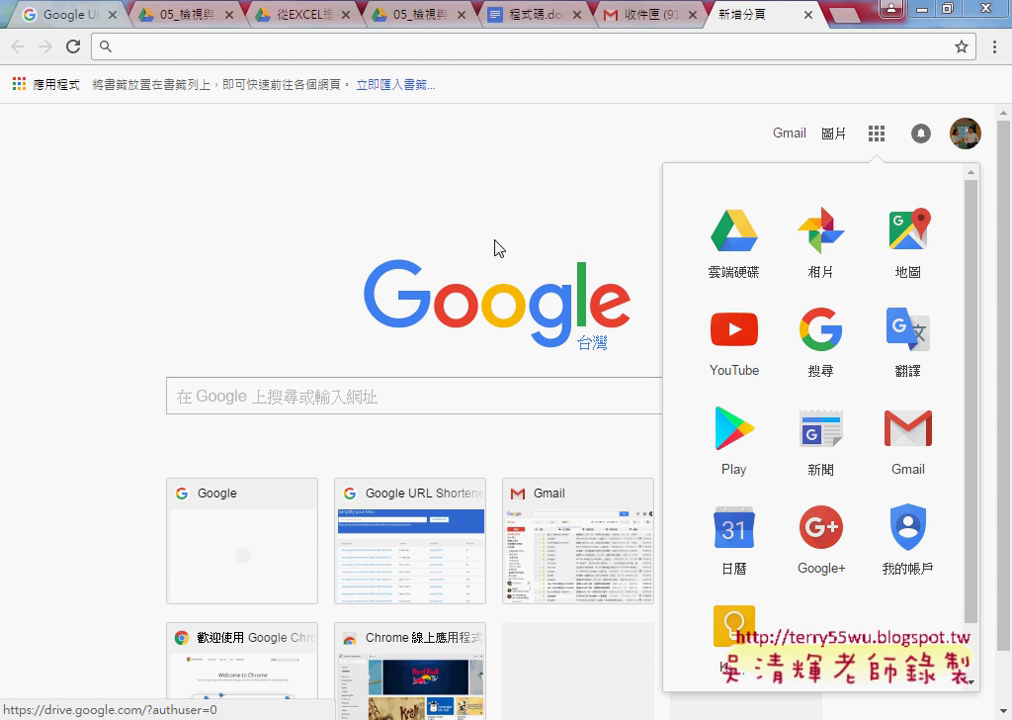
Open Google Drive and the _temp folder, briefly opening and closing the New menu
click(757, 247)
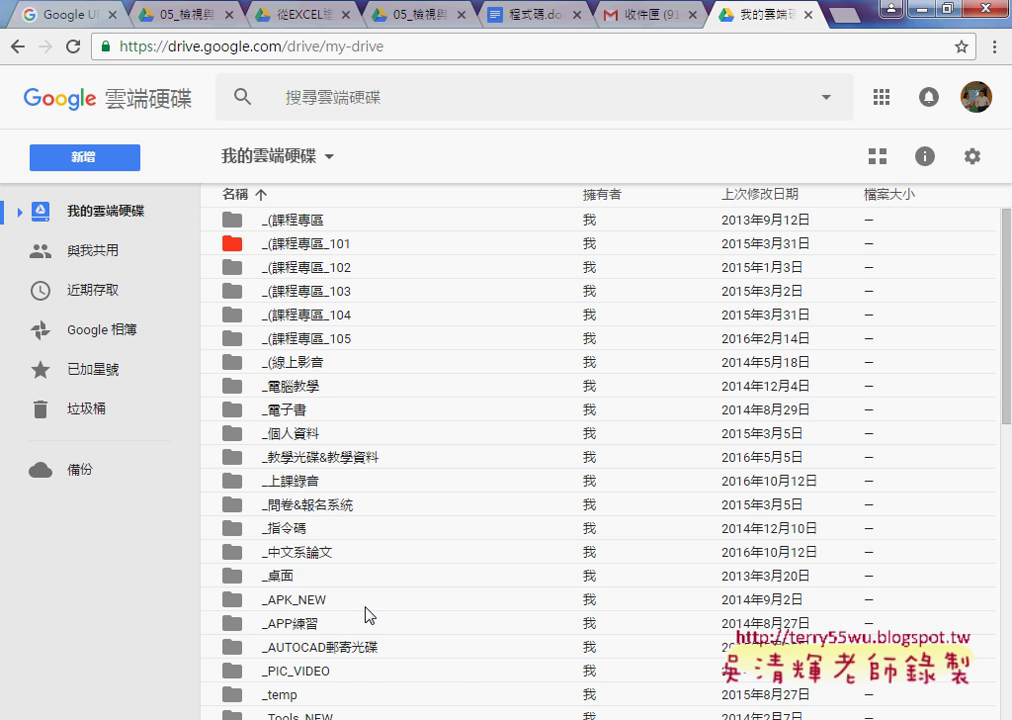
scroll(366, 614, down, 2)
double_click(262, 500)
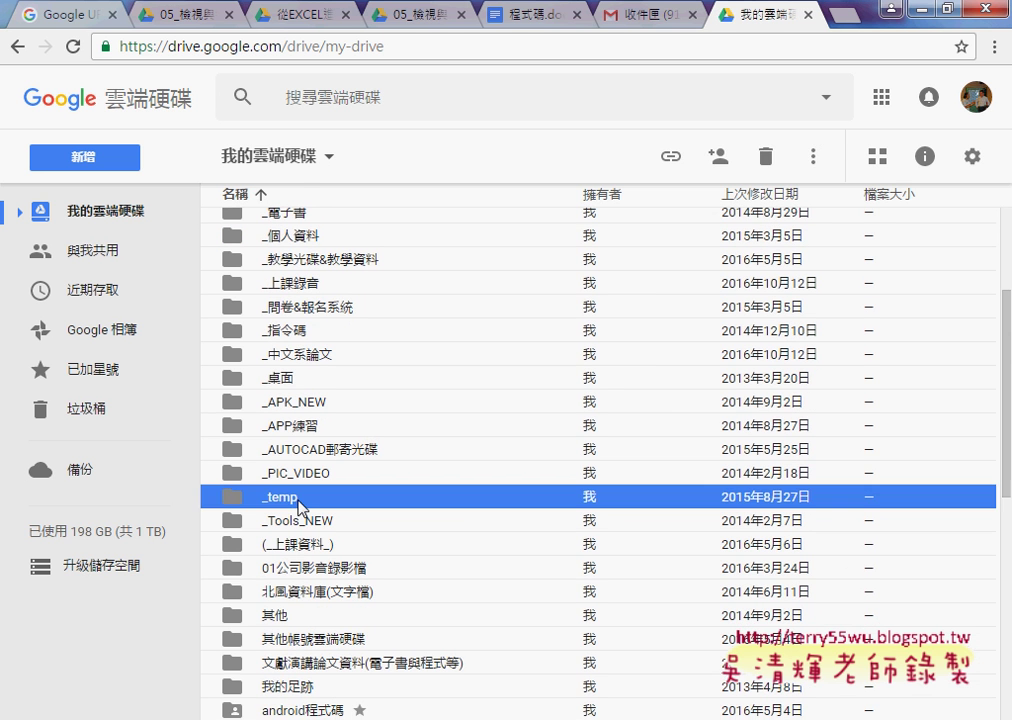
click(113, 162)
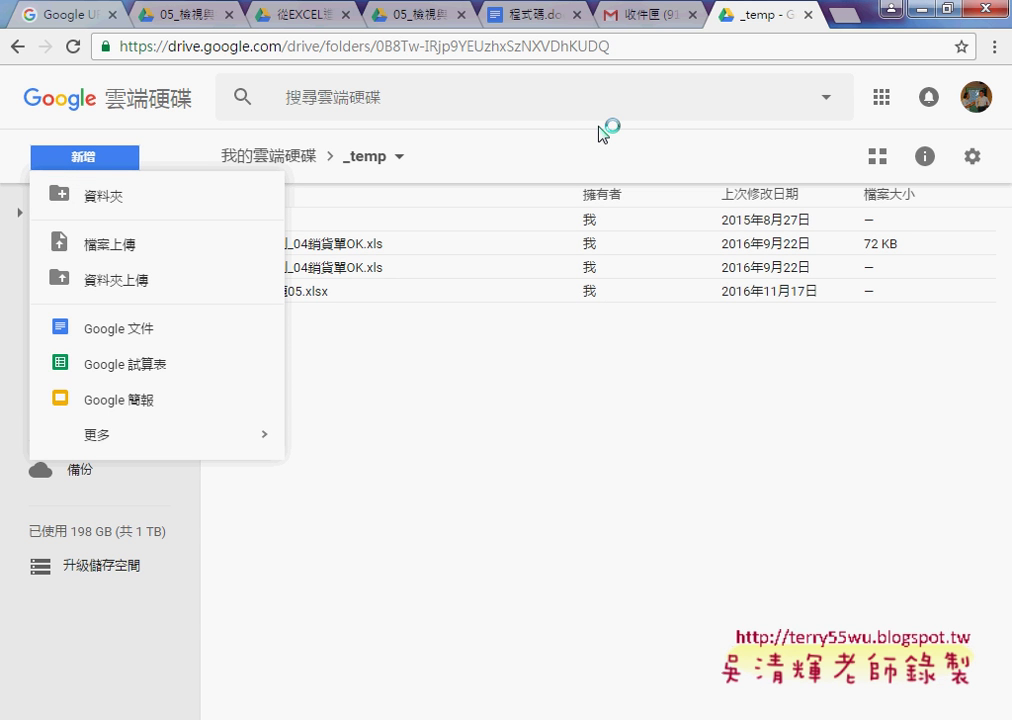
click(510, 158)
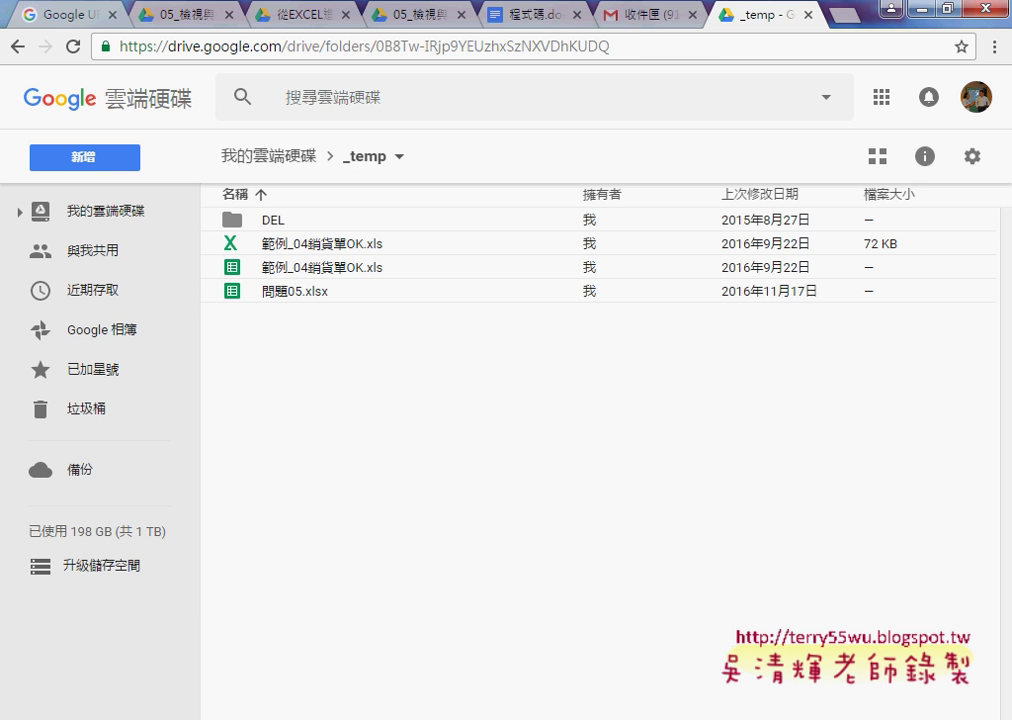
mouse_move(240, 719)
In Drive settings, uncheck converting uploaded files to Google Docs editor format
click(972, 157)
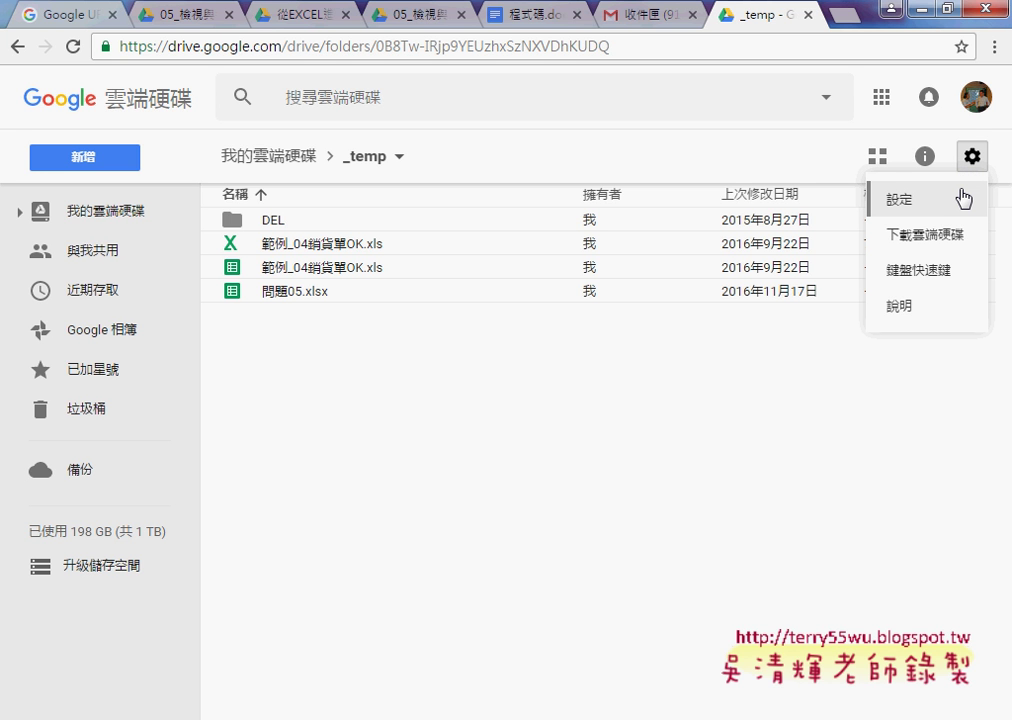
click(963, 198)
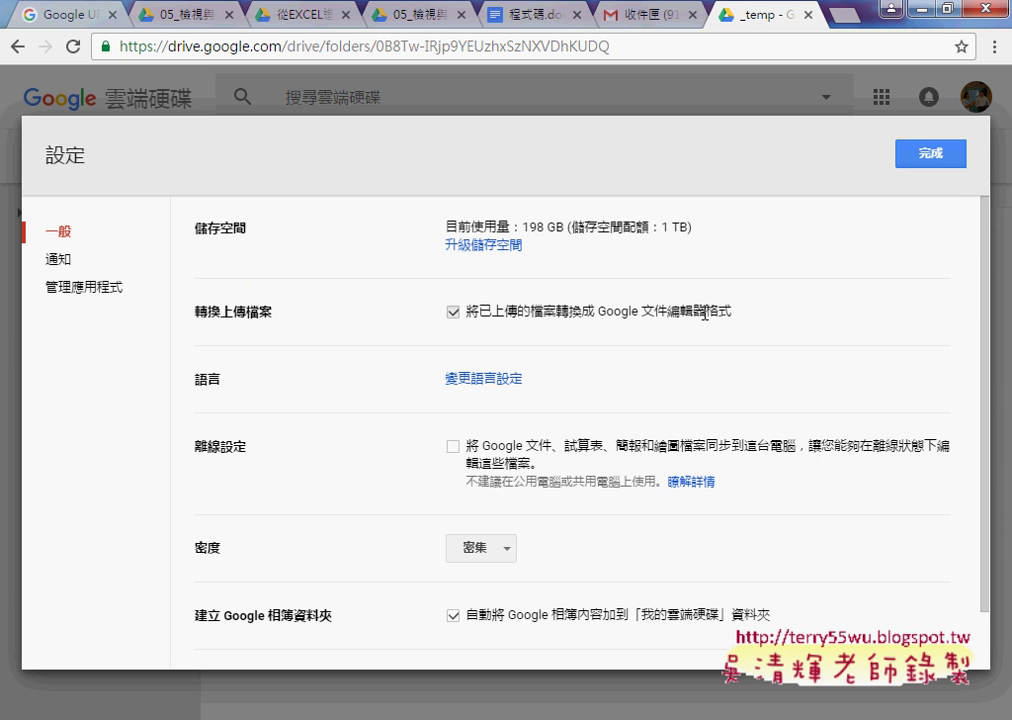
click(680, 318)
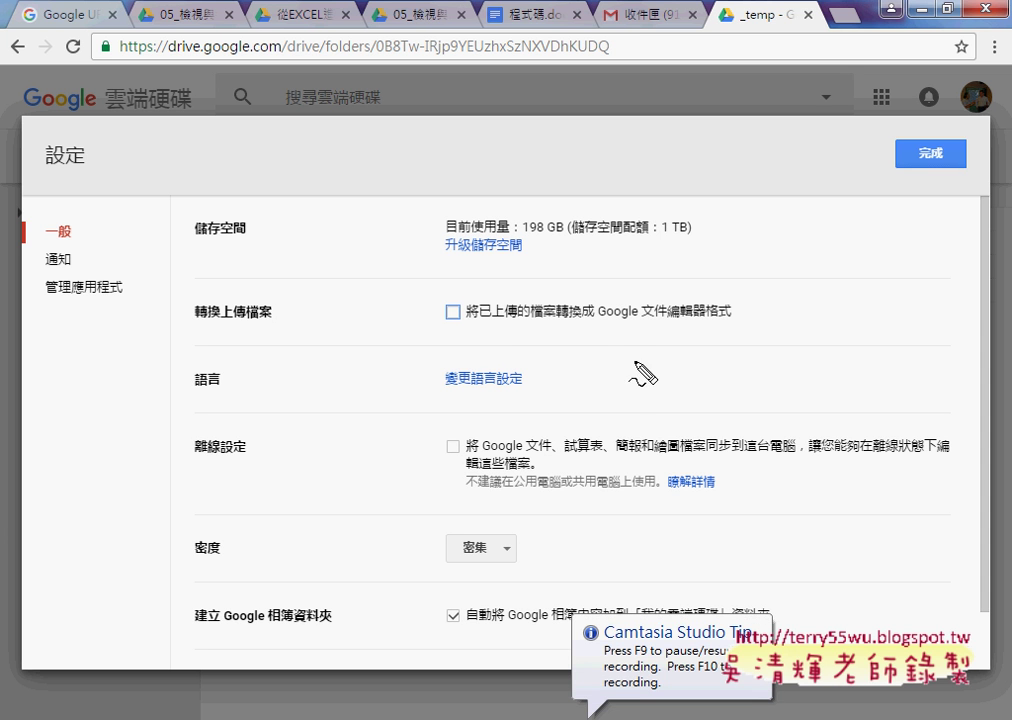
Mark the conversion option with a red check, underline and arrow, then clear the annotations
drag(447, 305, 482, 284)
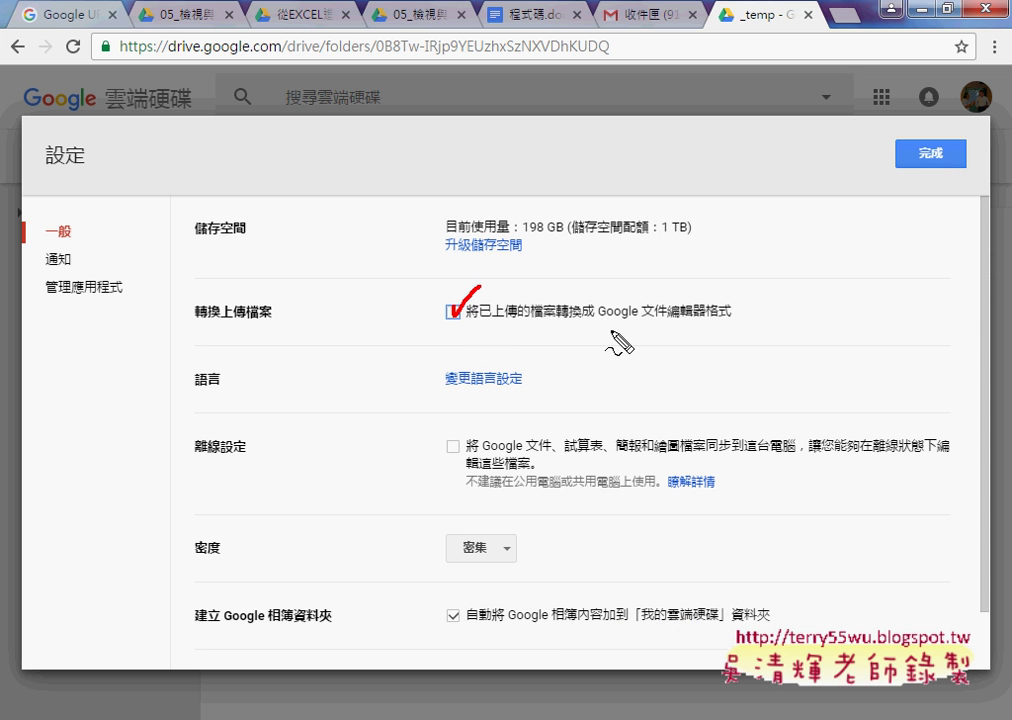
drag(603, 321, 728, 324)
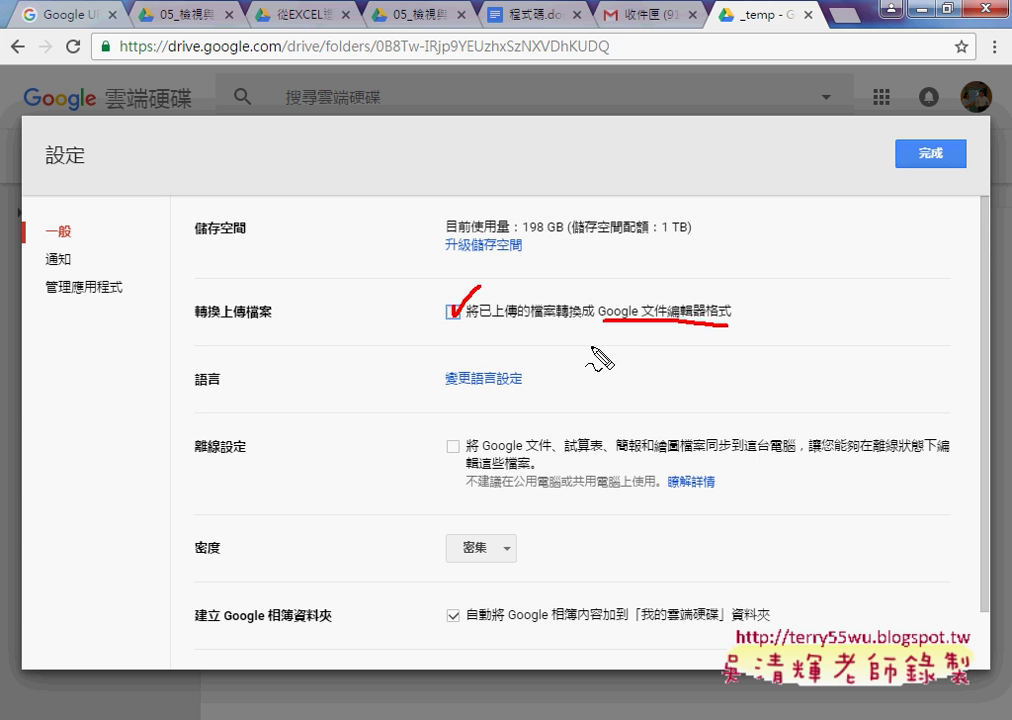
mouse_move(543, 347)
mouse_down()
mouse_move(554, 348)
mouse_move(556, 367)
mouse_move(554, 357)
mouse_move(605, 337)
mouse_up()
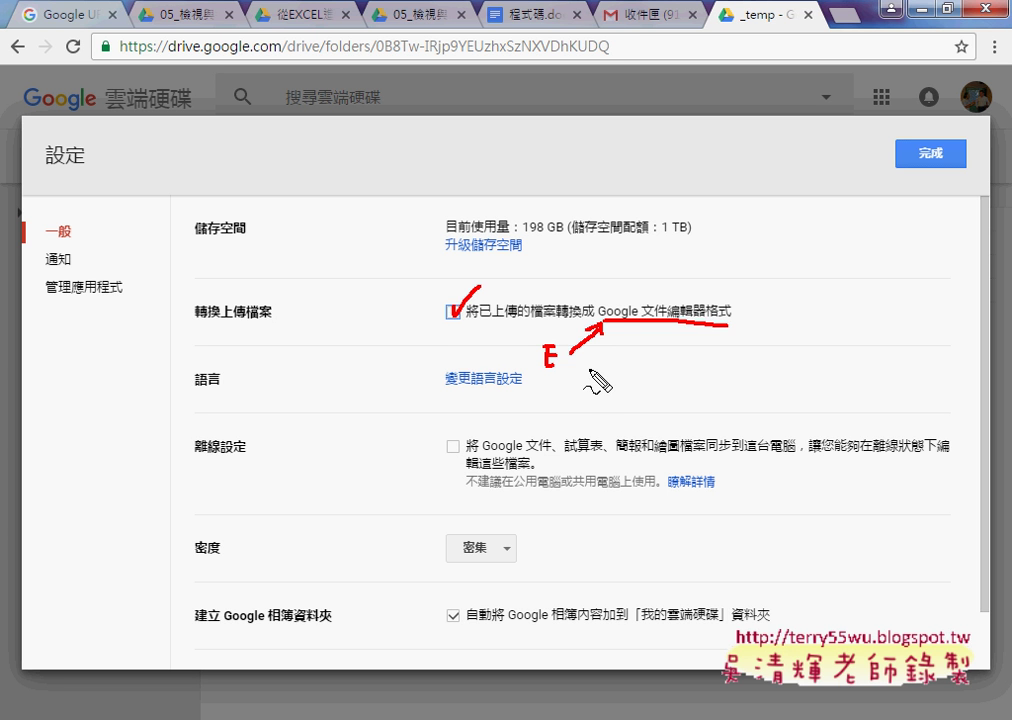
key(Escape)
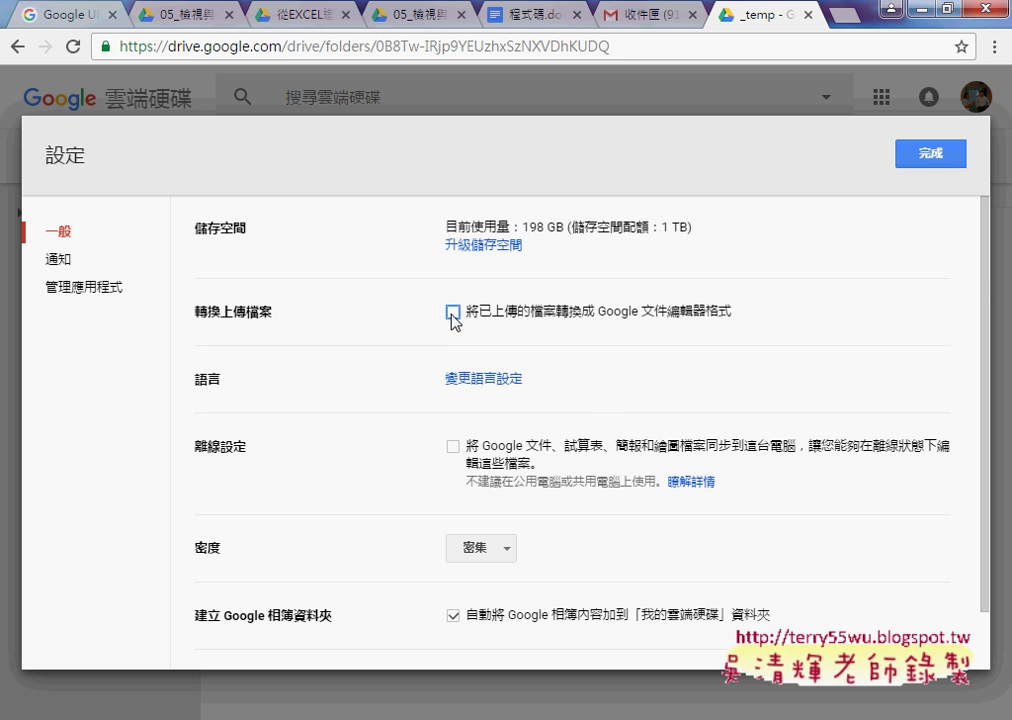
Save the settings and browse Explorer to EXCEL_VBA > 範例檔(2016入門) > 範例檔 > 05檢視參照函數
click(952, 154)
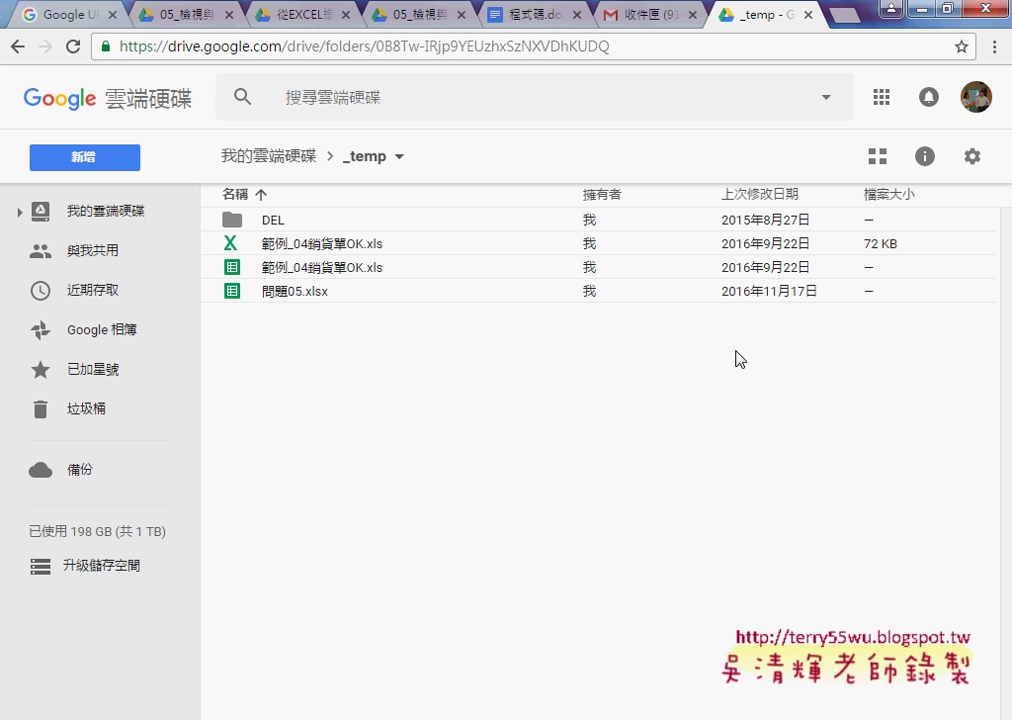
mouse_move(236, 716)
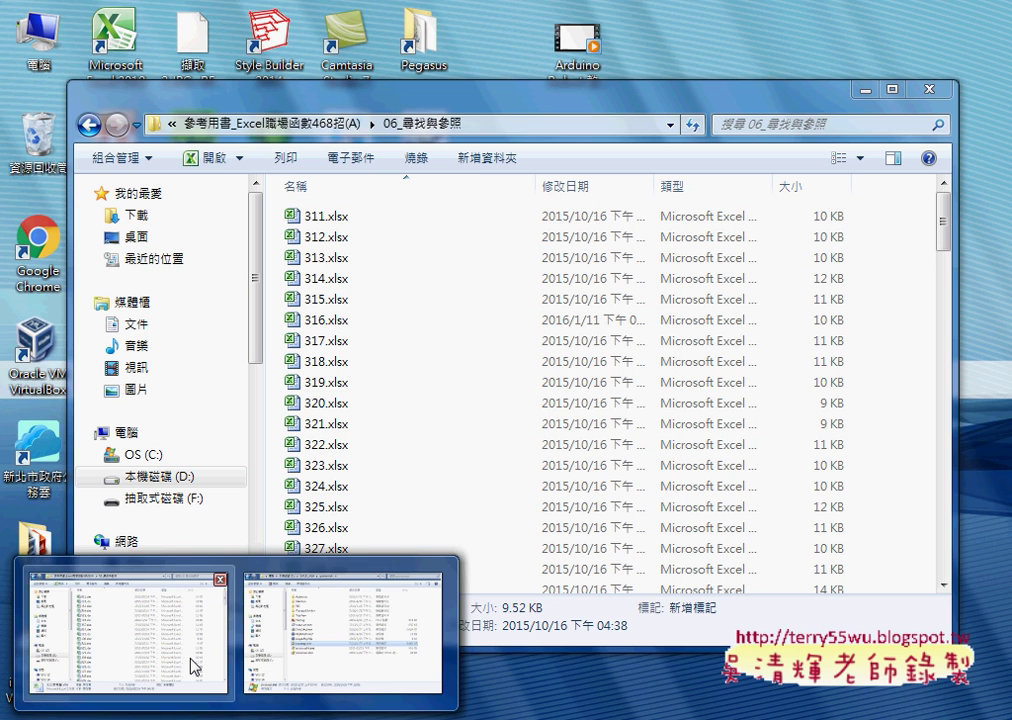
click(195, 667)
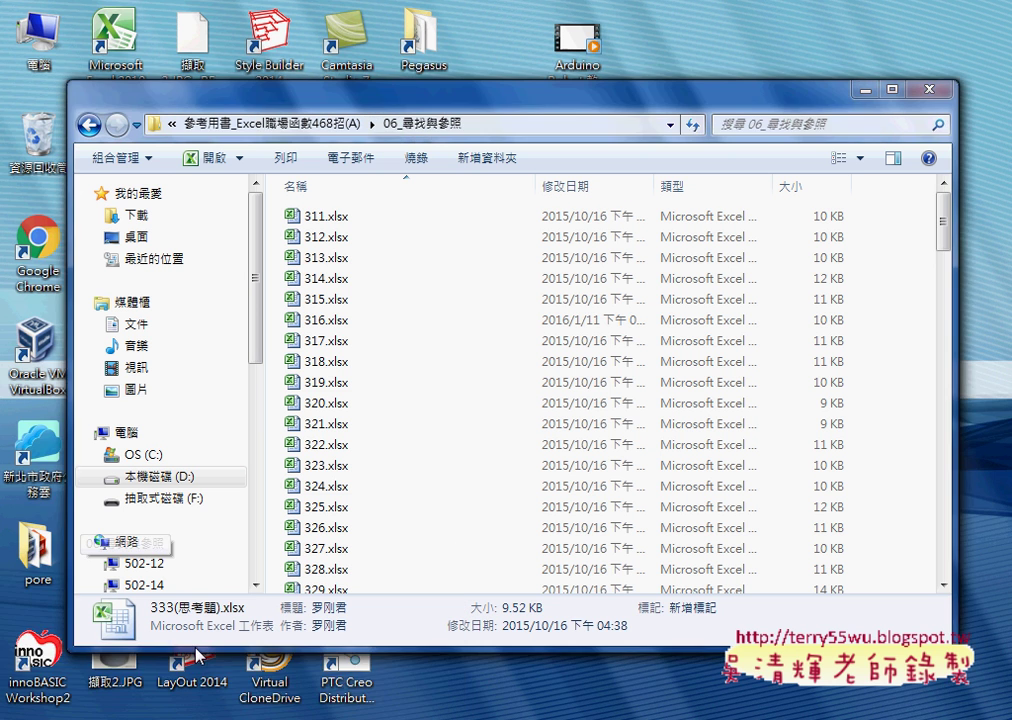
click(89, 125)
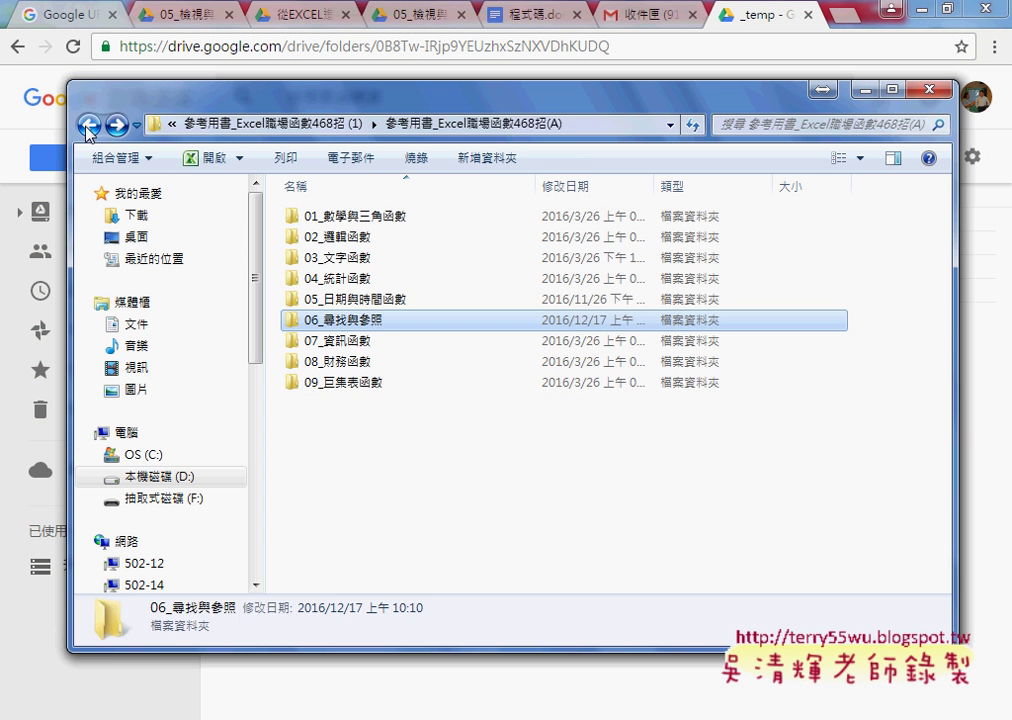
click(89, 125)
click(345, 125)
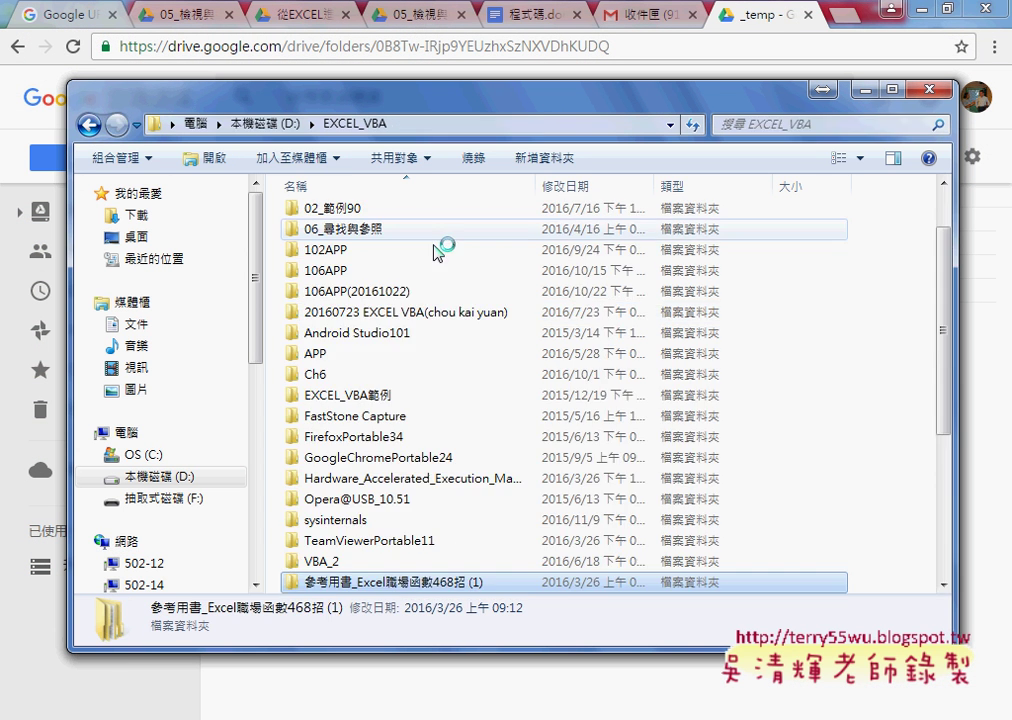
scroll(395, 460, down, 3)
double_click(398, 440)
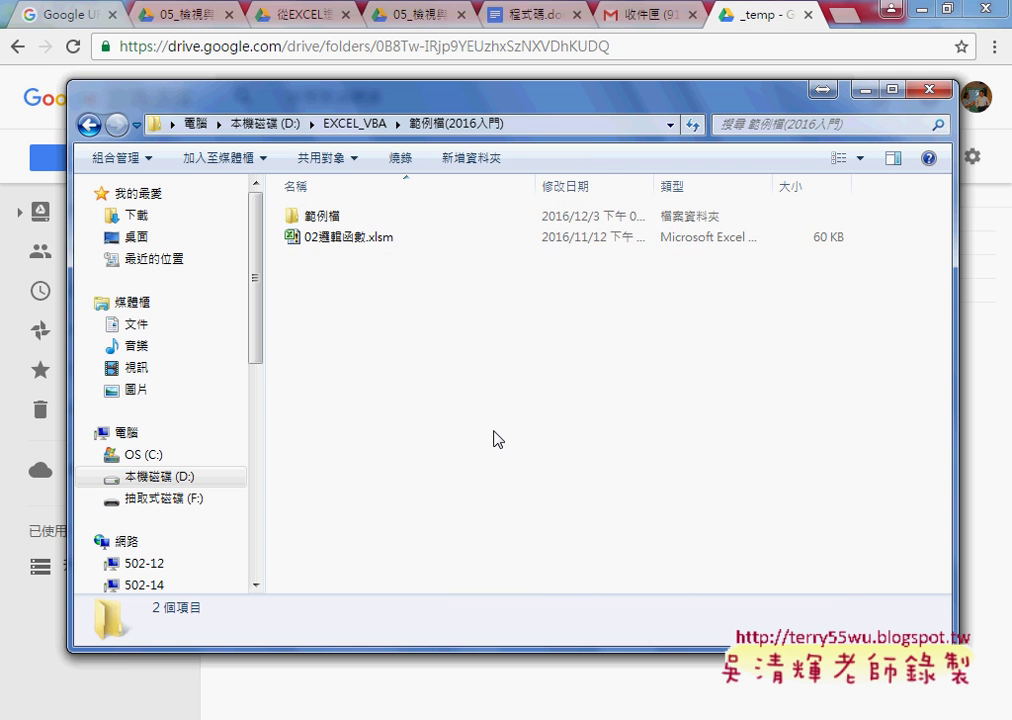
double_click(355, 219)
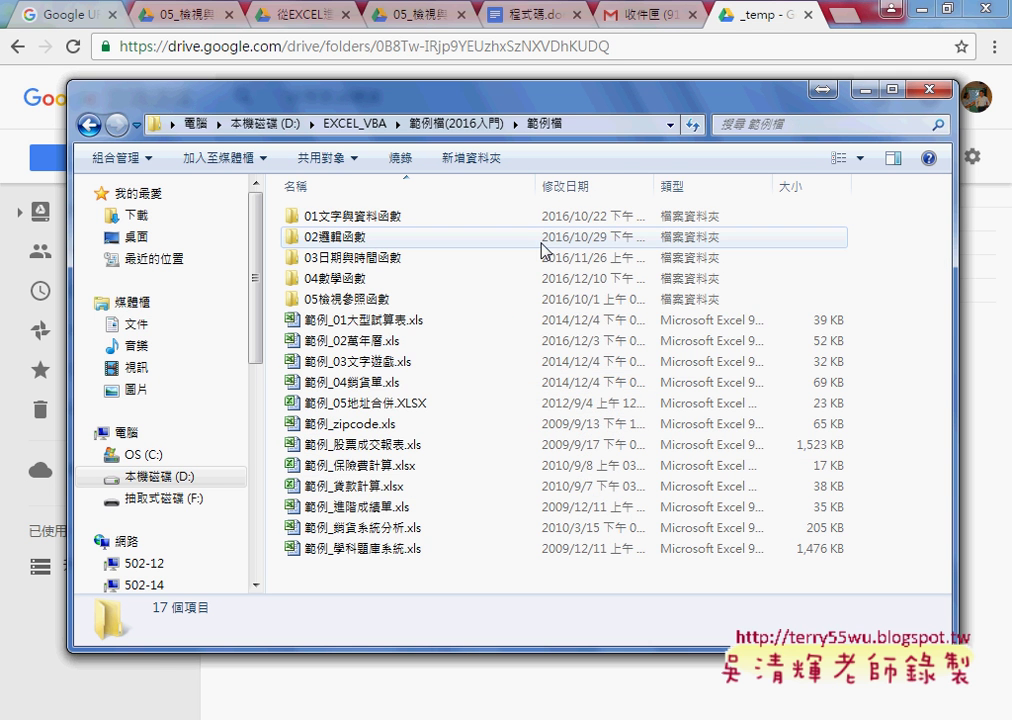
double_click(341, 297)
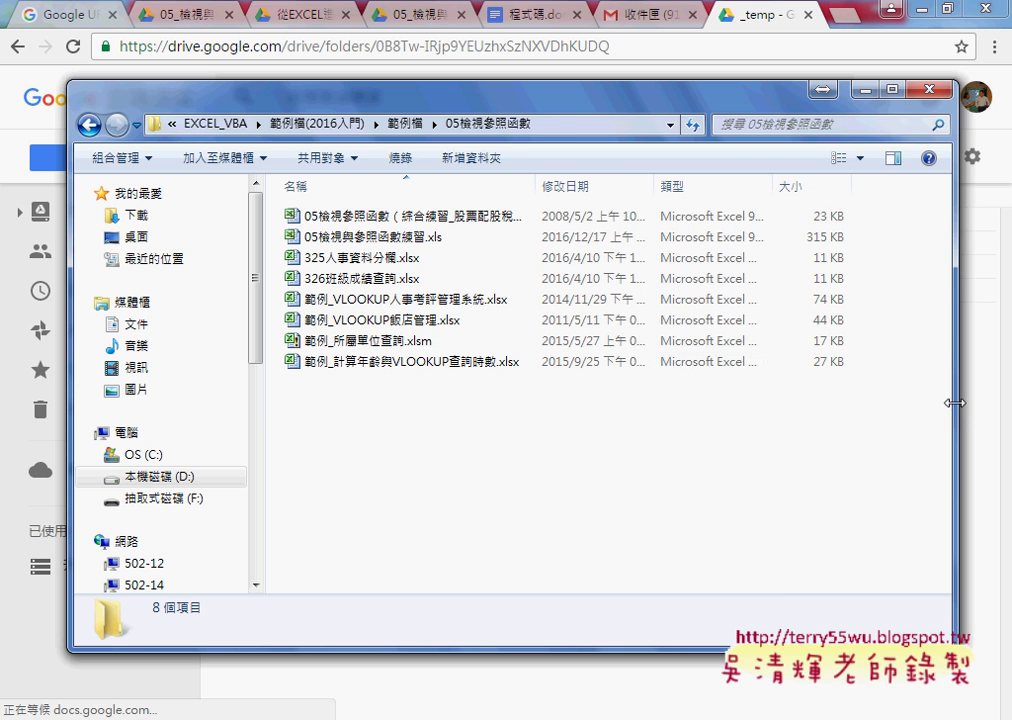
Drag 05檢視與參照函數練習.xls from Explorer into the Drive _temp folder
drag(951, 407, 640, 389)
mouse_move(372, 237)
mouse_down()
mouse_move(692, 400)
mouse_move(375, 246)
mouse_up()
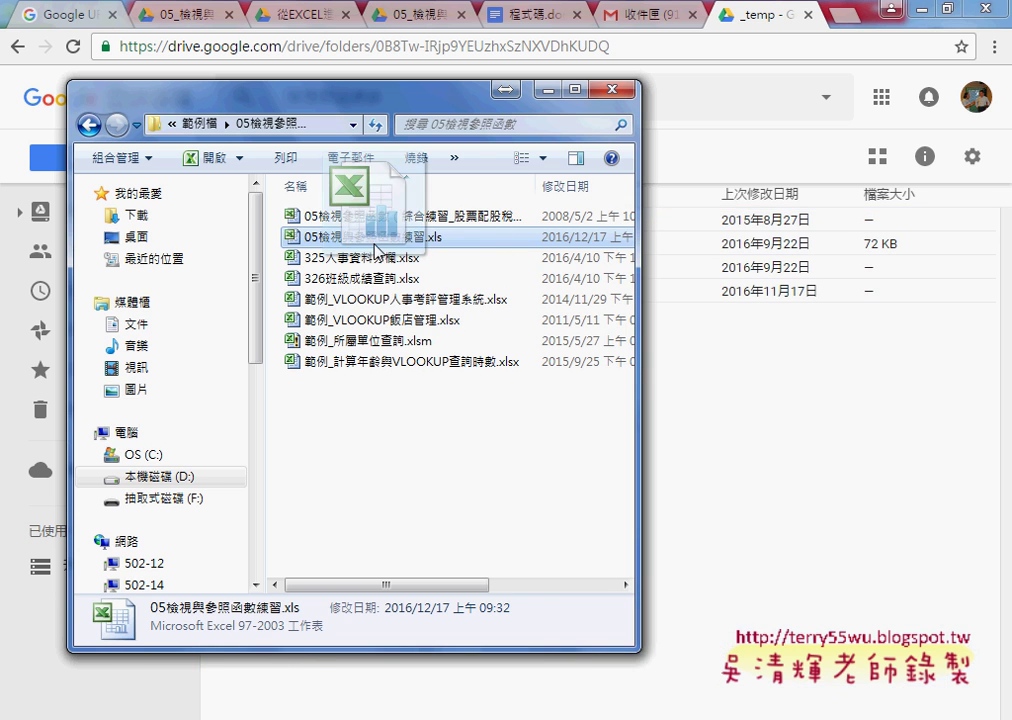
click(705, 392)
right_click(711, 390)
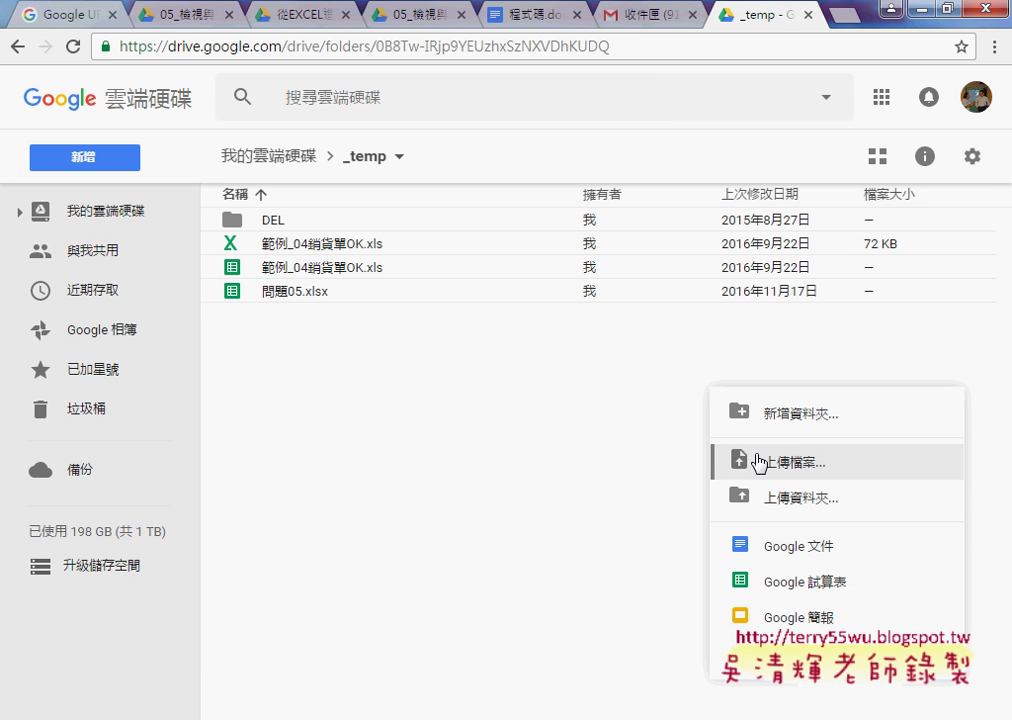
click(166, 700)
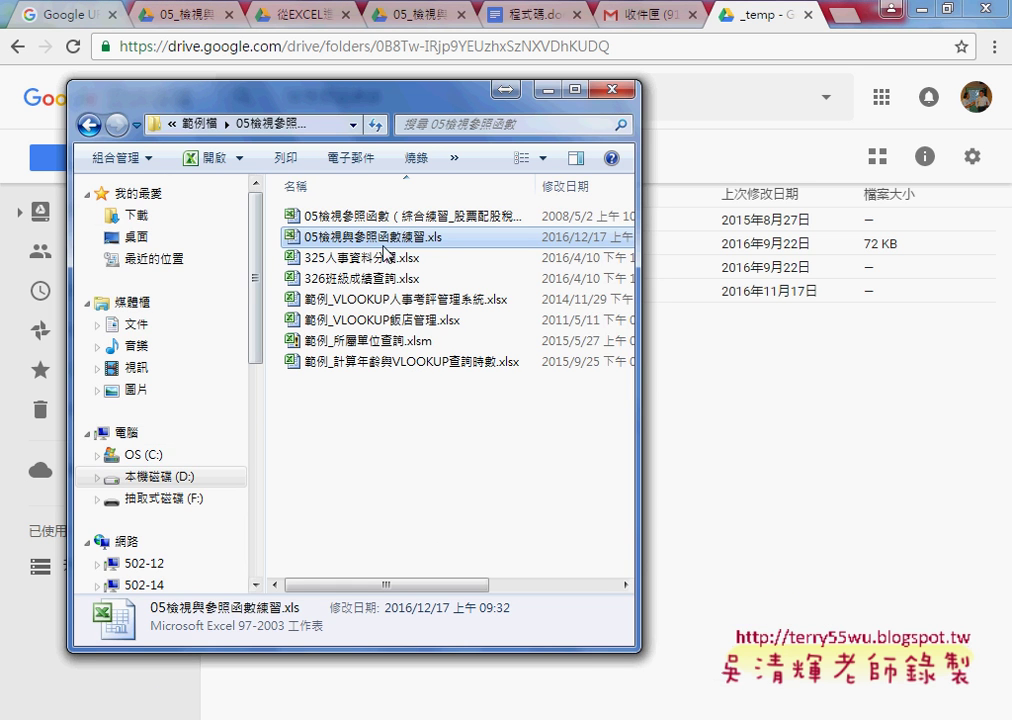
drag(383, 252, 756, 498)
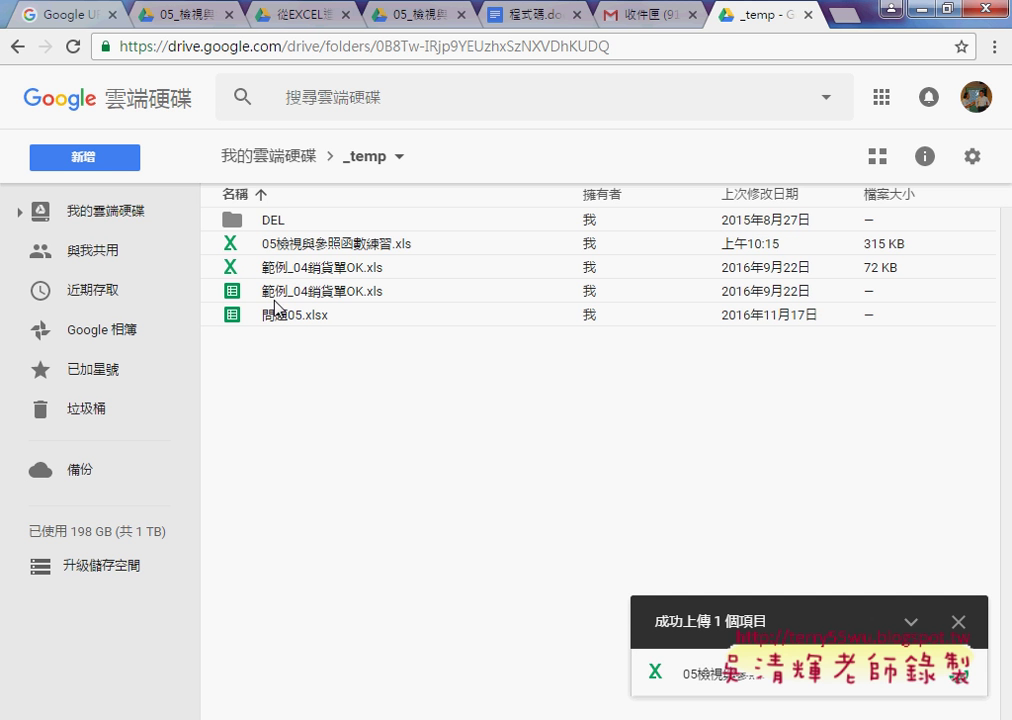
Preview 05檢視與參照函數練習.xls on its LOOKUP sheet, then return to the _temp list
double_click(303, 245)
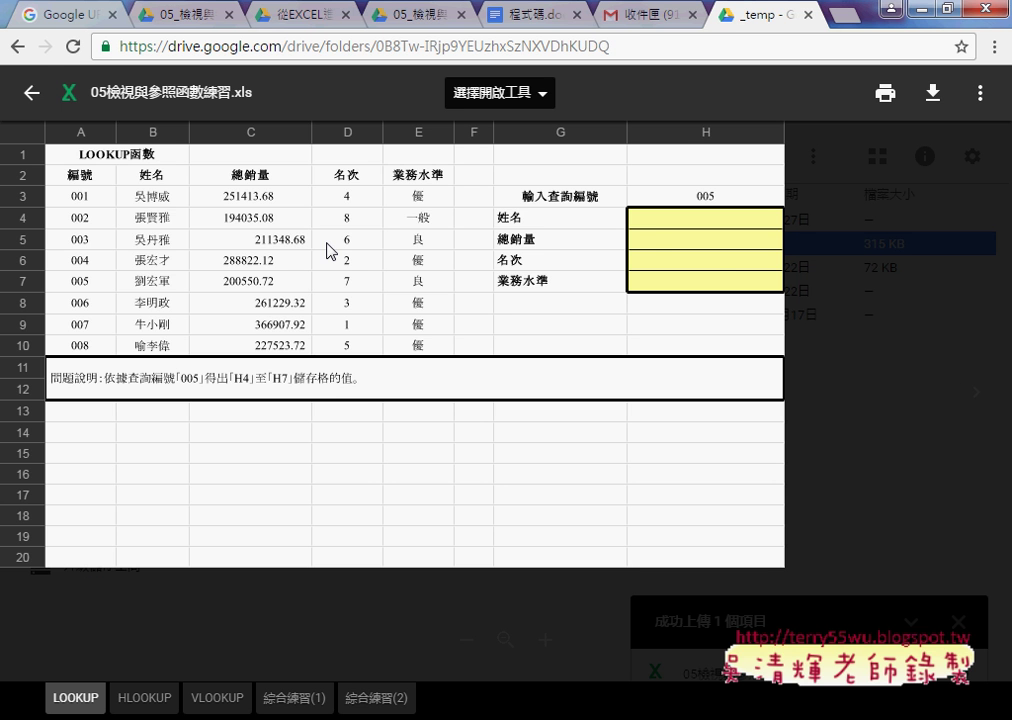
click(30, 94)
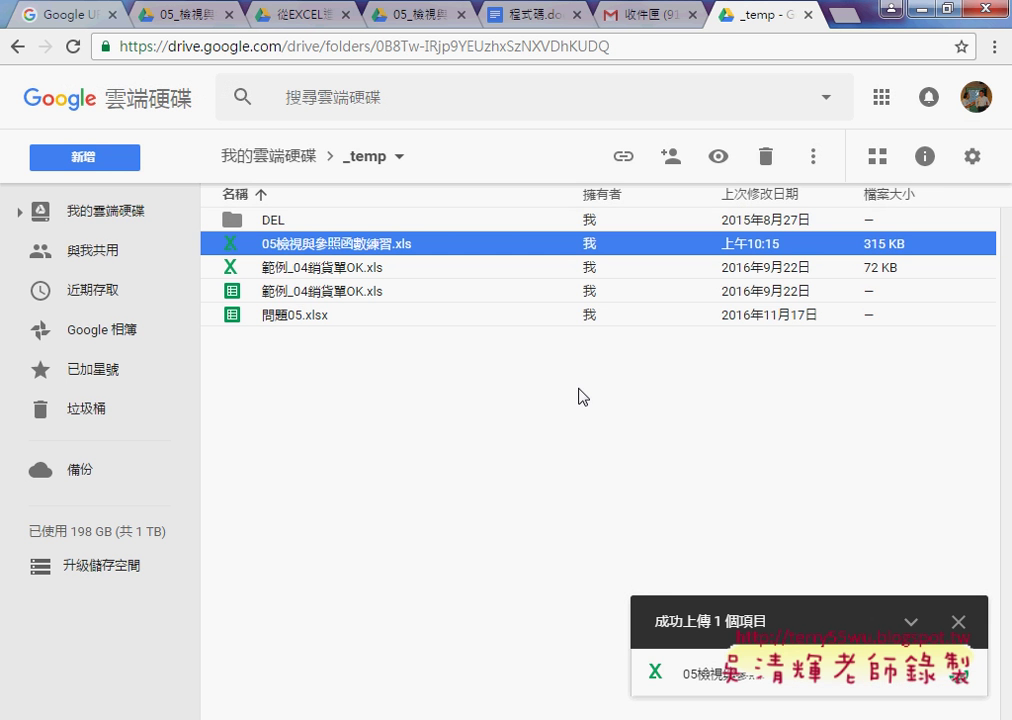
Re-enable converting uploads to Google Docs editor format in Drive settings and confirm it's on
click(972, 156)
click(968, 142)
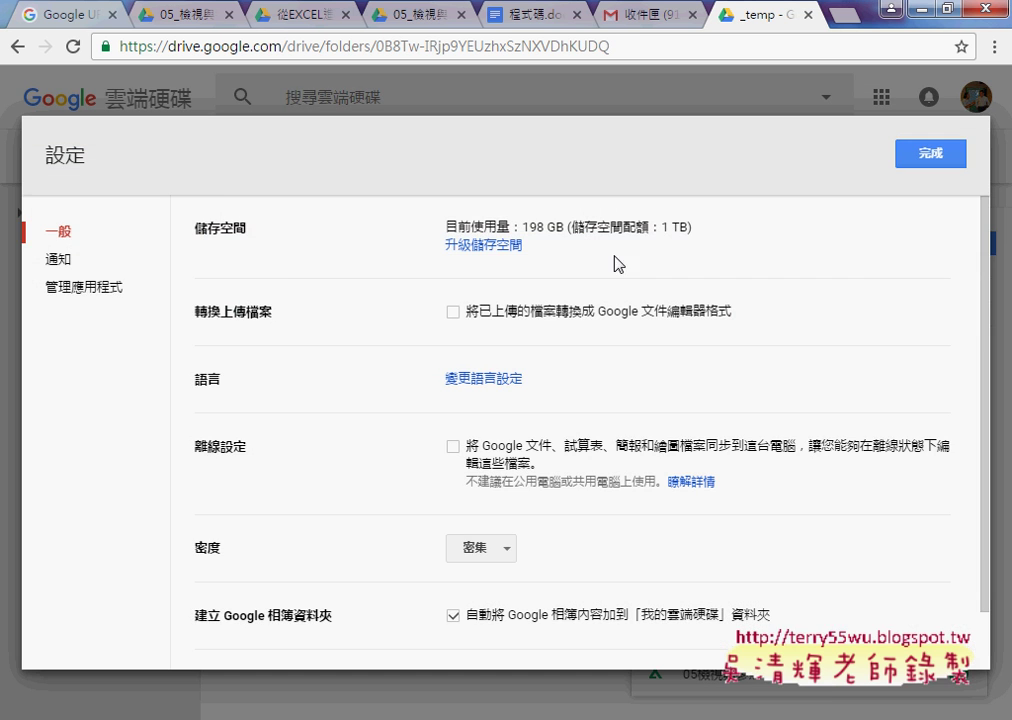
click(453, 312)
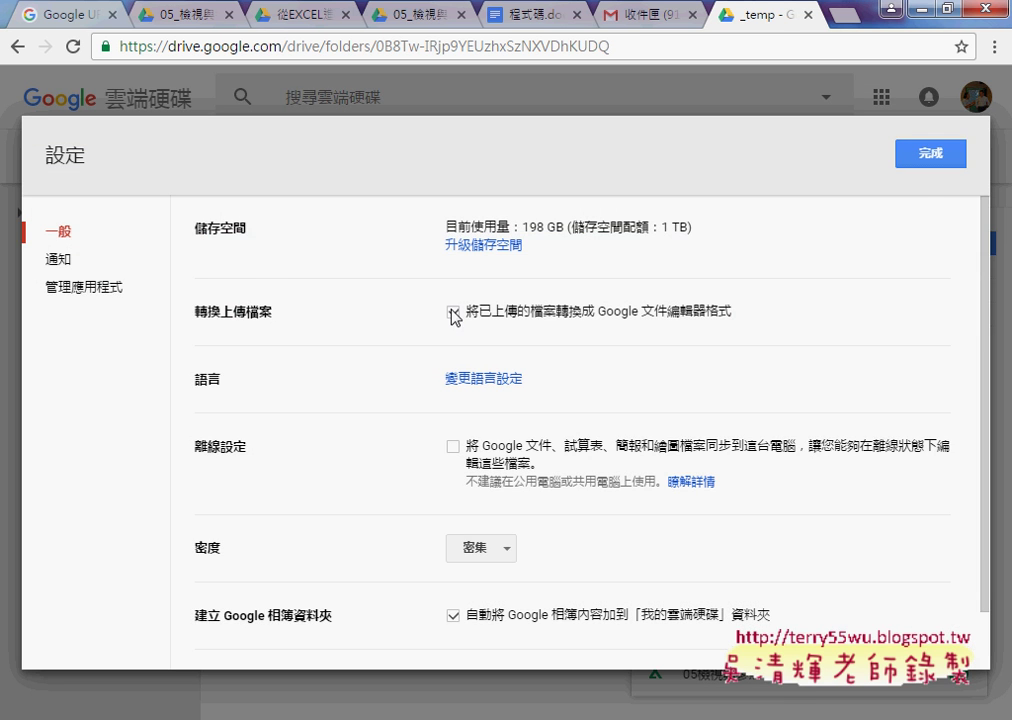
click(931, 160)
click(974, 158)
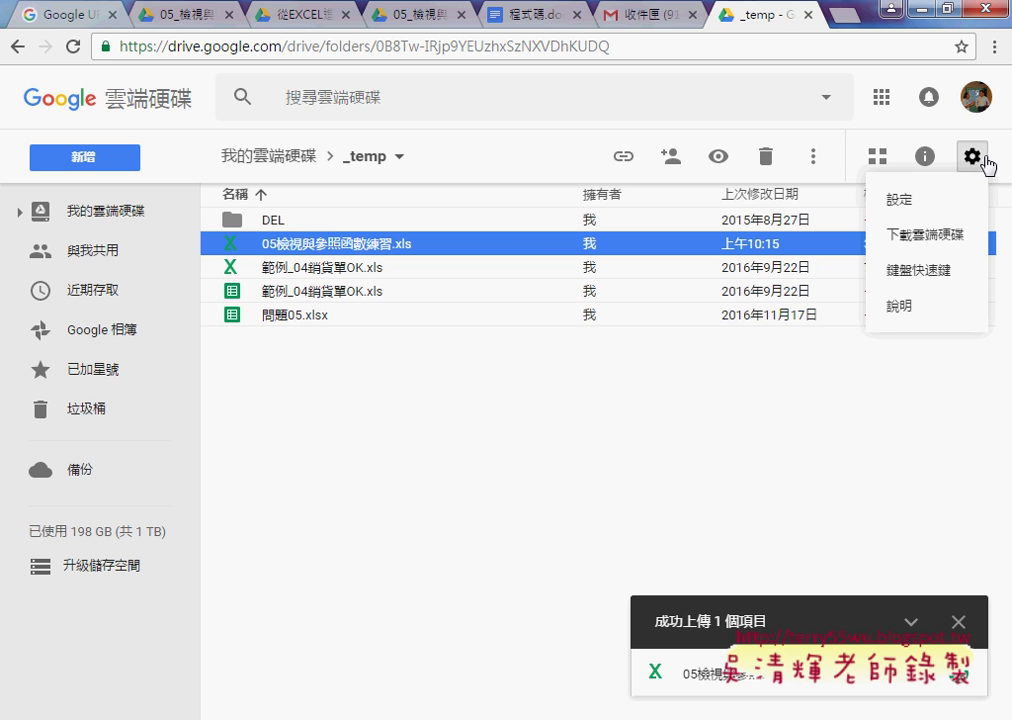
click(964, 201)
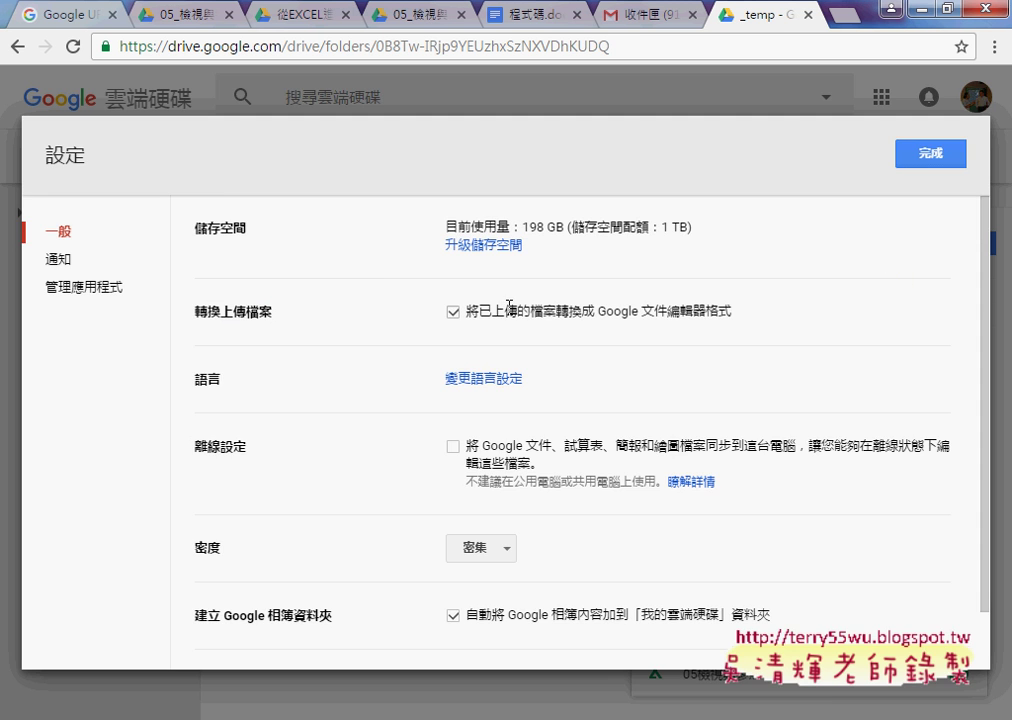
click(935, 155)
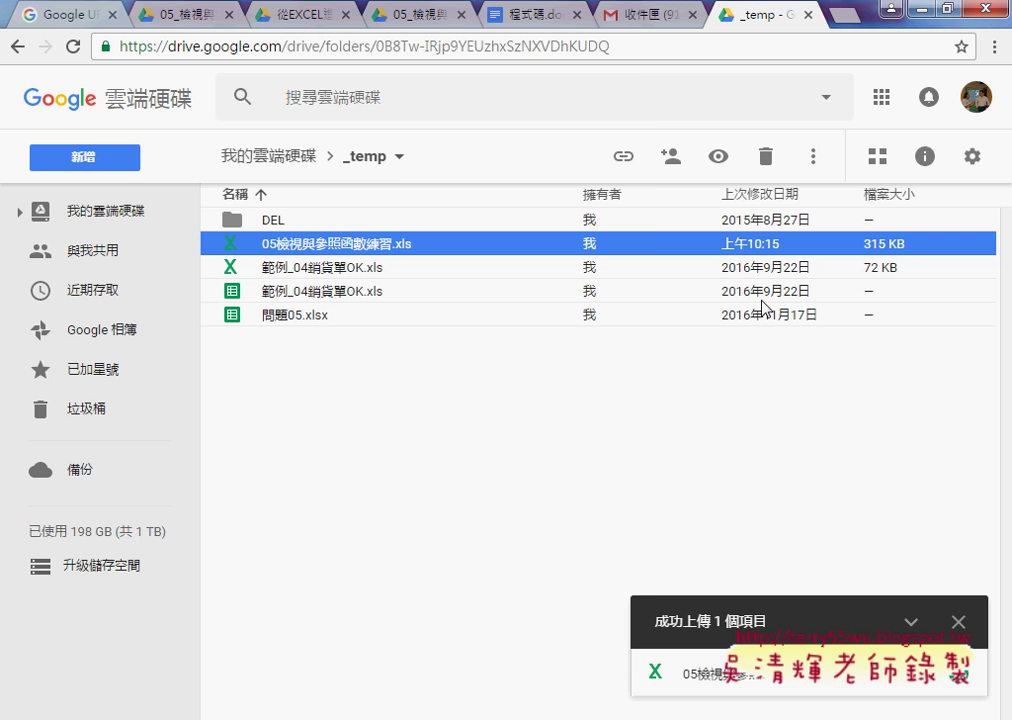
key(alt+Tab)
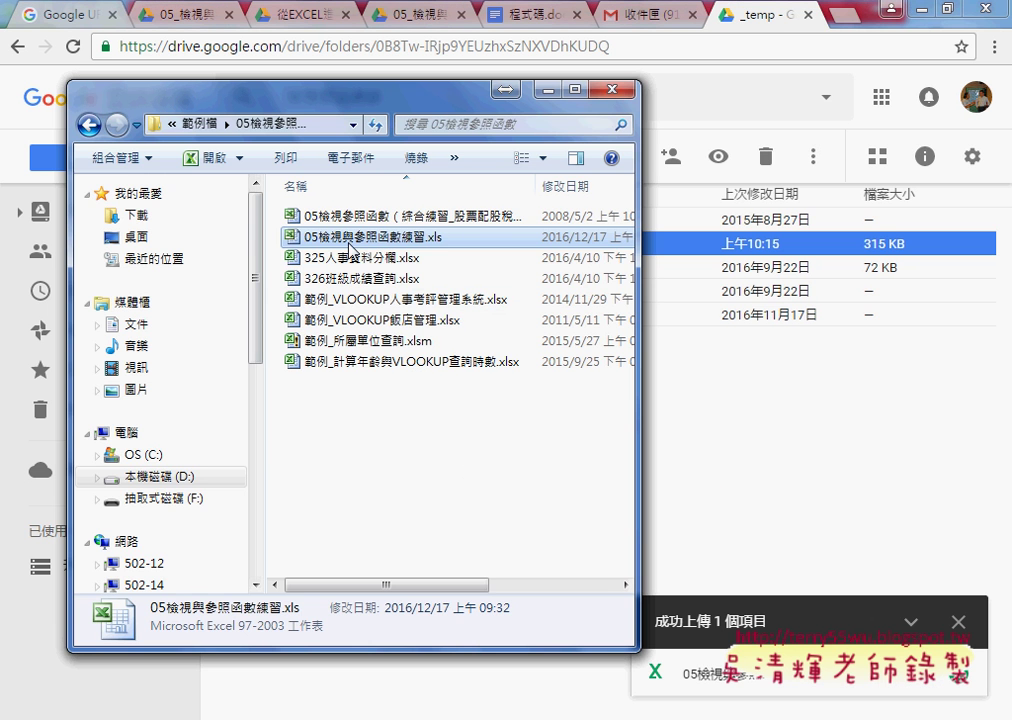
Upload 05檢視與參照函數練習.xls again and circle the Excel and Sheets icons for comparison
drag(350, 247, 733, 474)
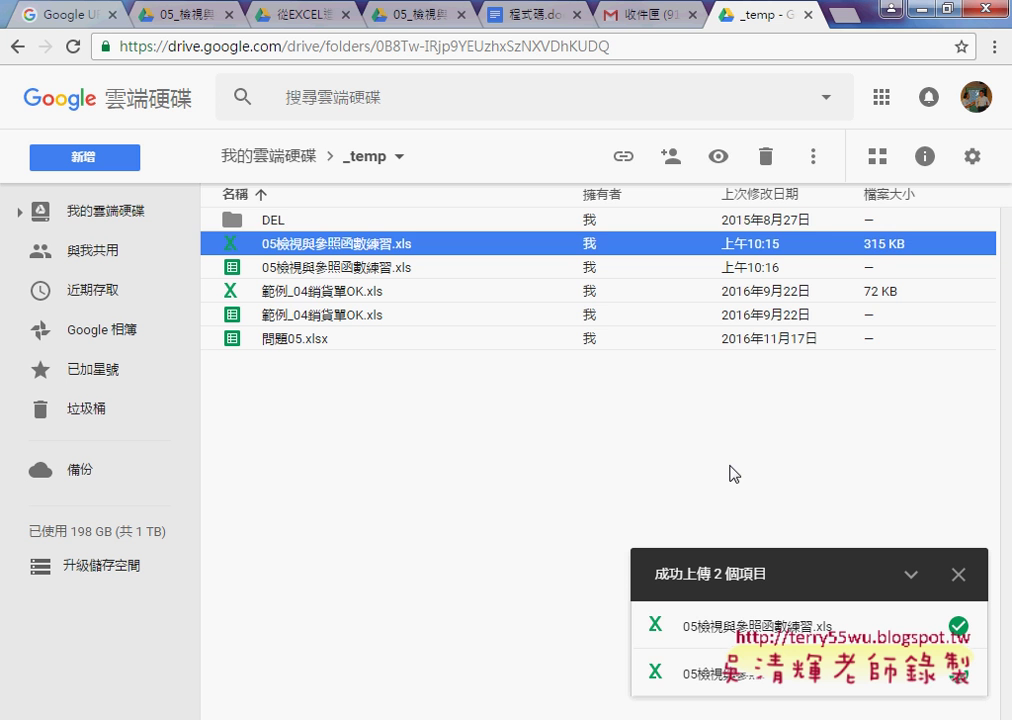
click(479, 477)
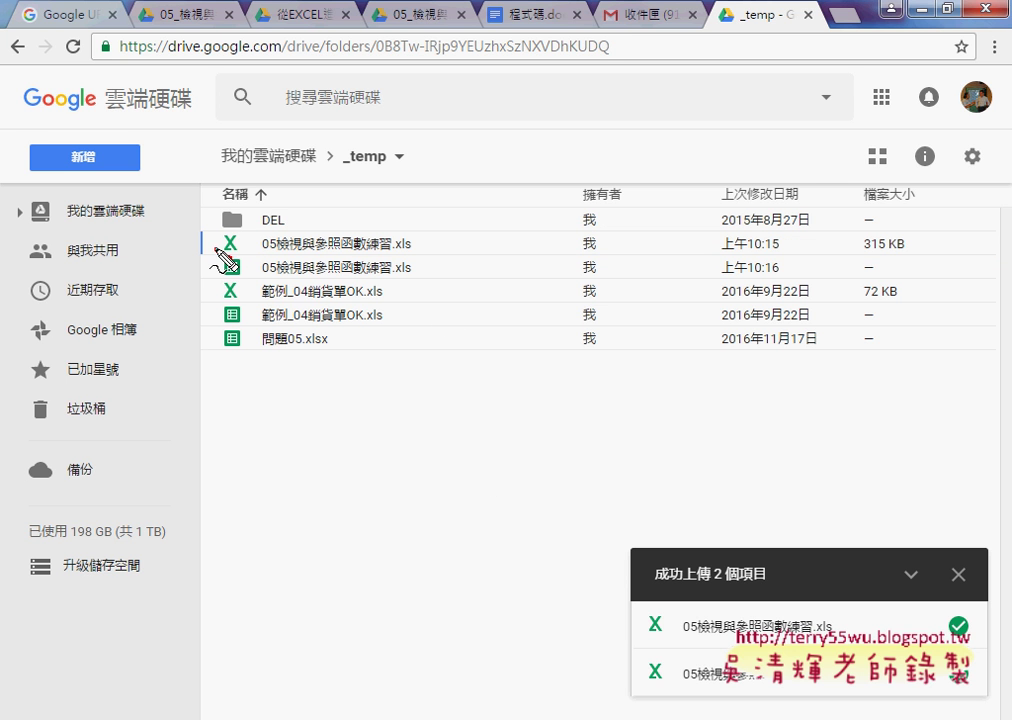
drag(222, 256, 250, 268)
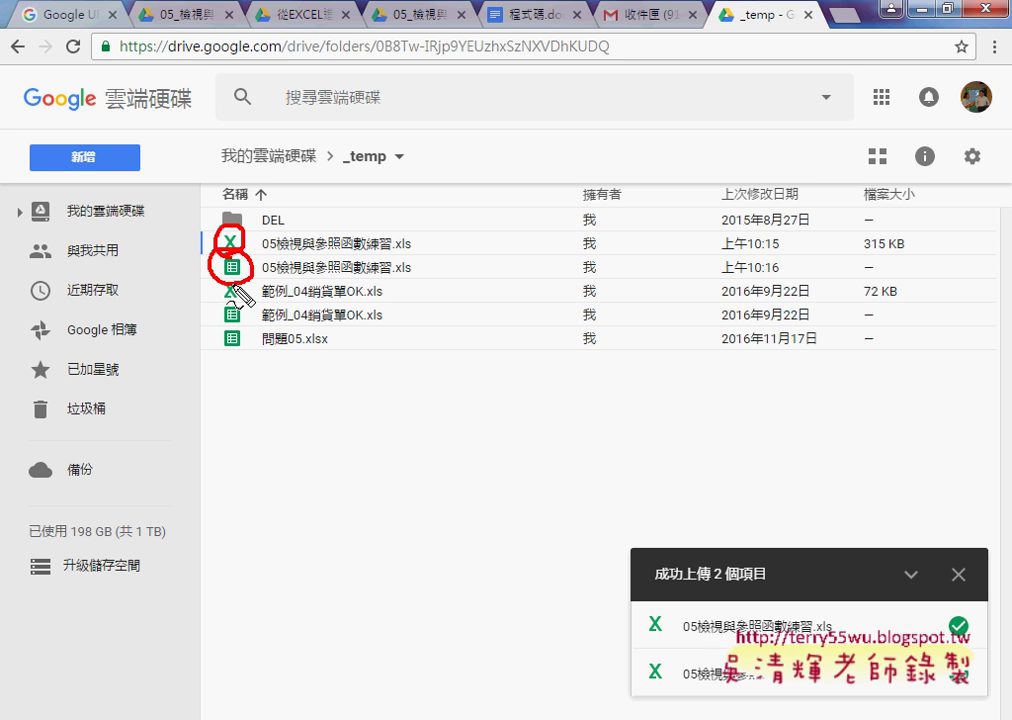
key(Escape)
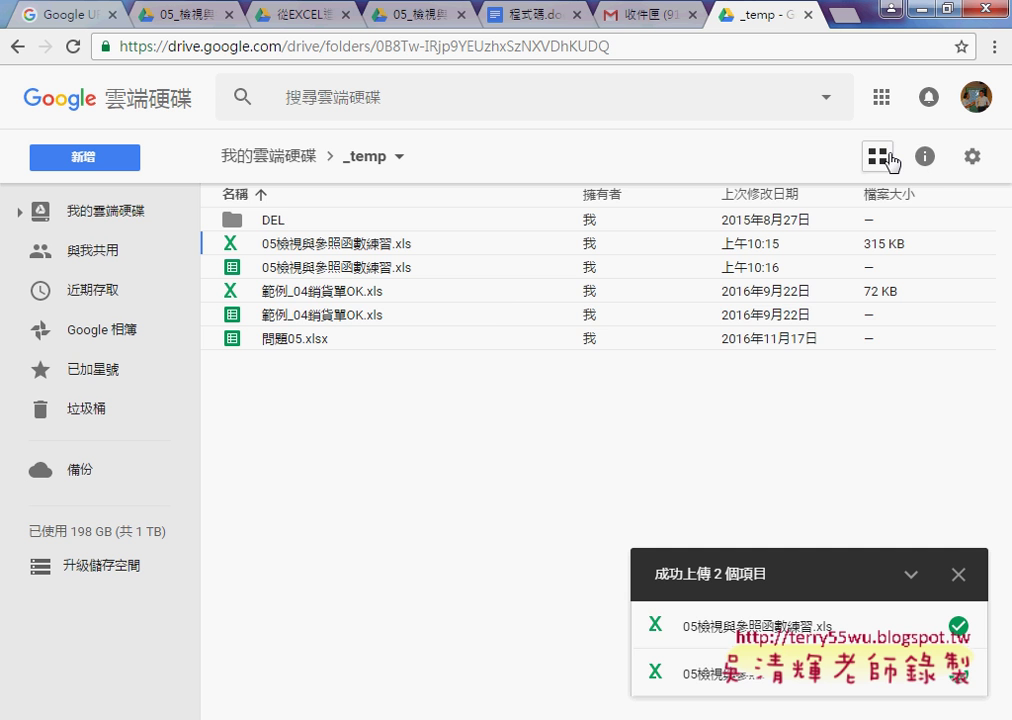
Toggle between grid and list view, then select the converted Google Sheets copy
click(878, 157)
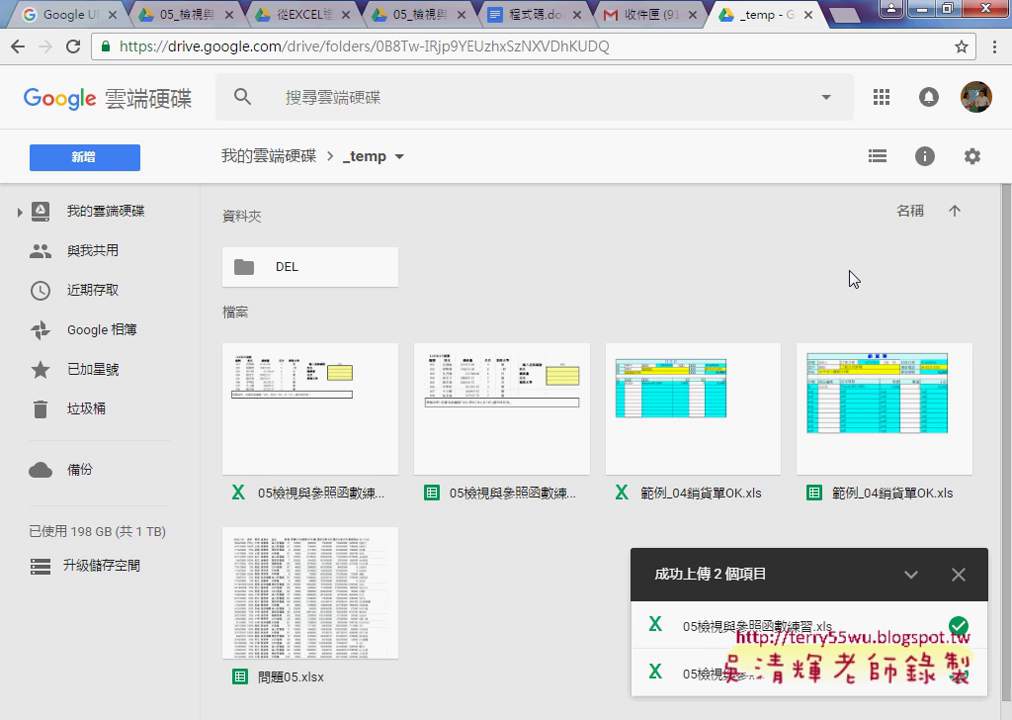
scroll(853, 279, down, 1)
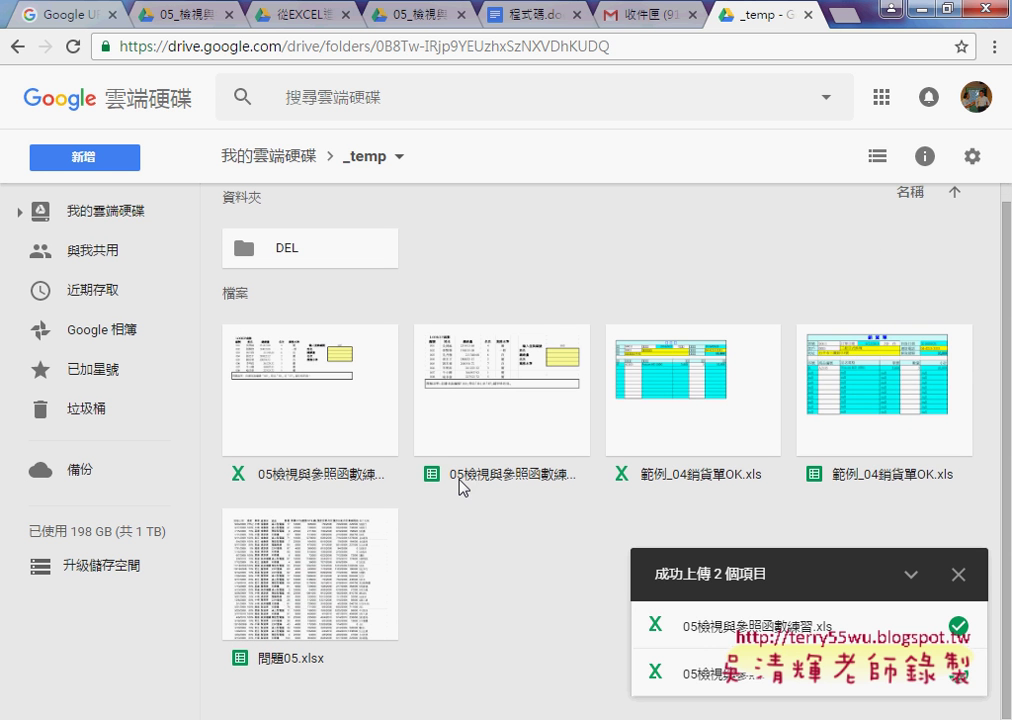
click(882, 160)
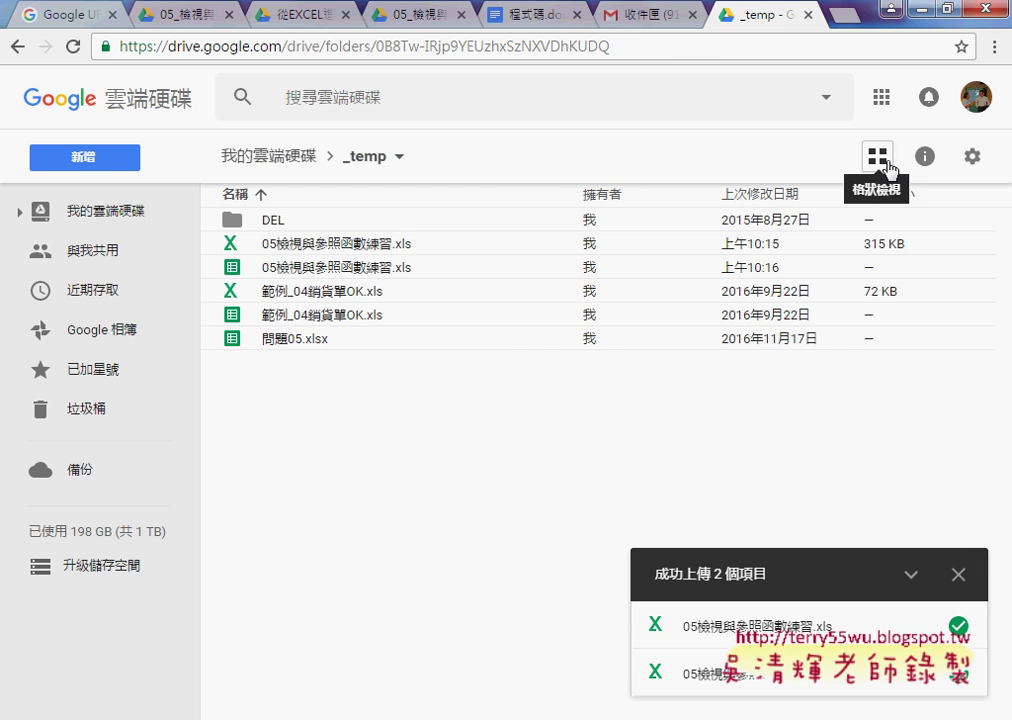
click(889, 168)
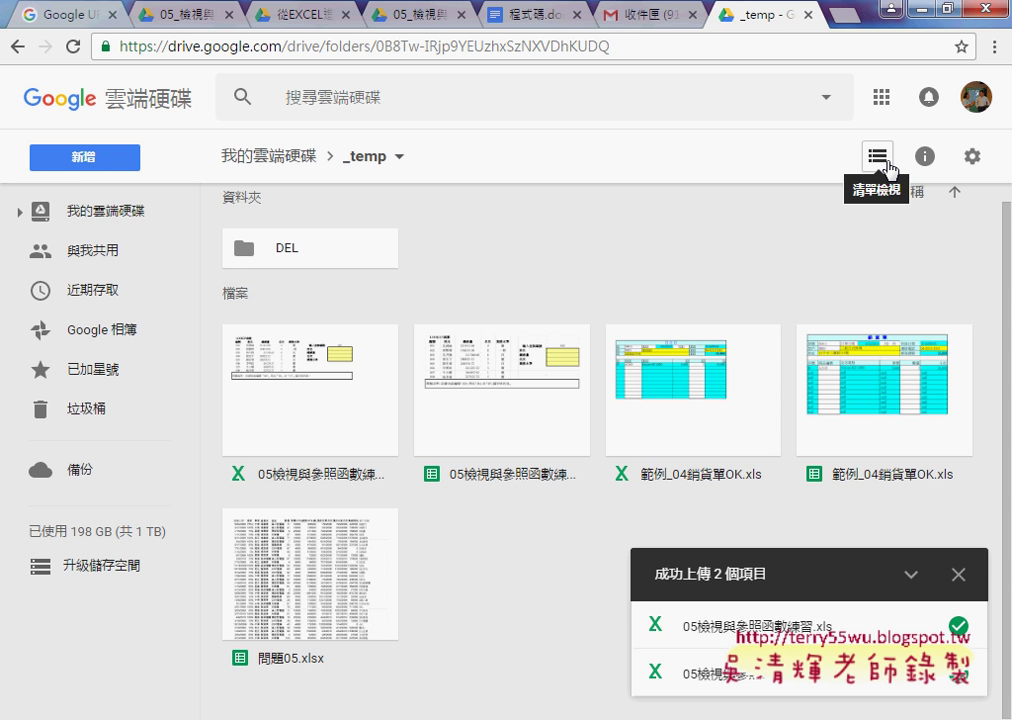
click(889, 168)
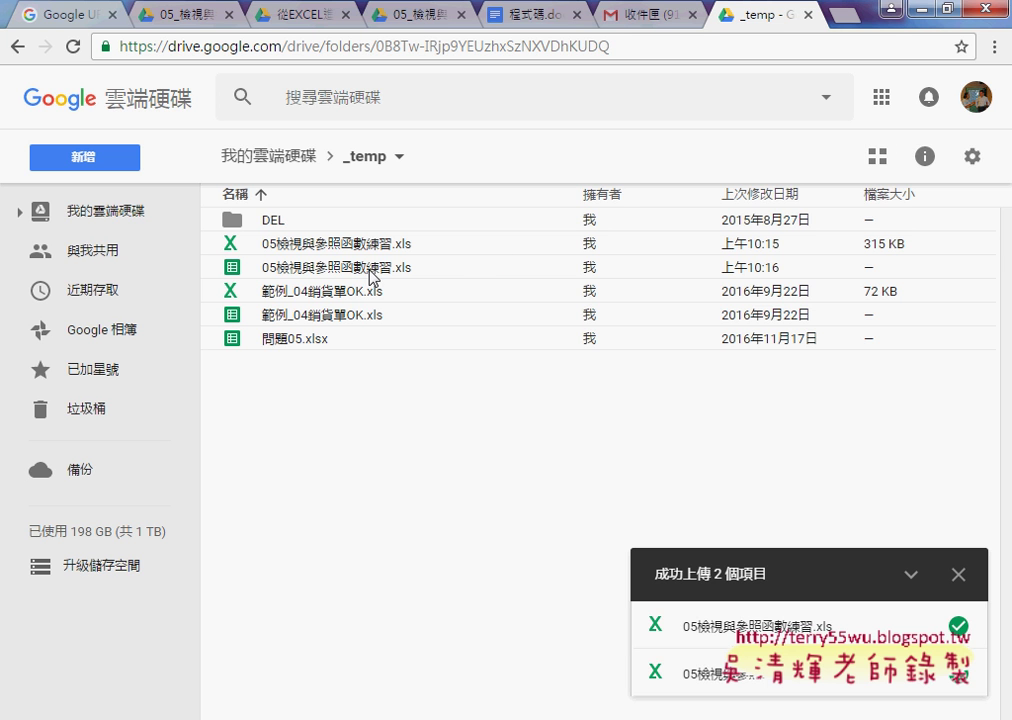
click(405, 277)
Open the Sheets copy and inspect query ID 005 in H3 and IDs 001–008 in A3:A10
double_click(405, 277)
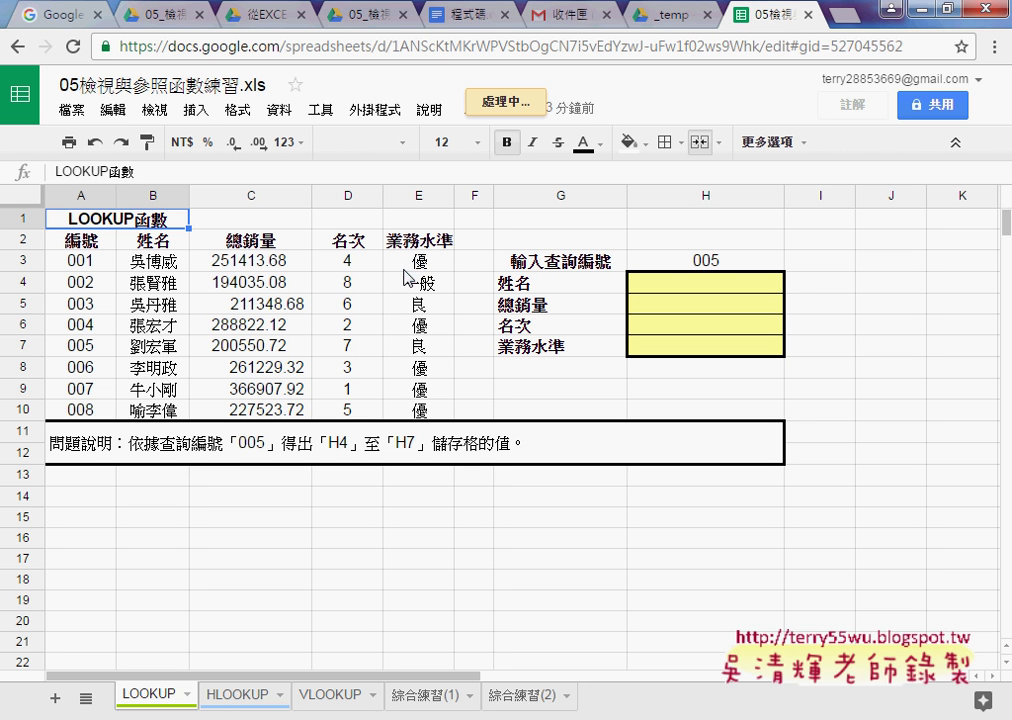
click(704, 263)
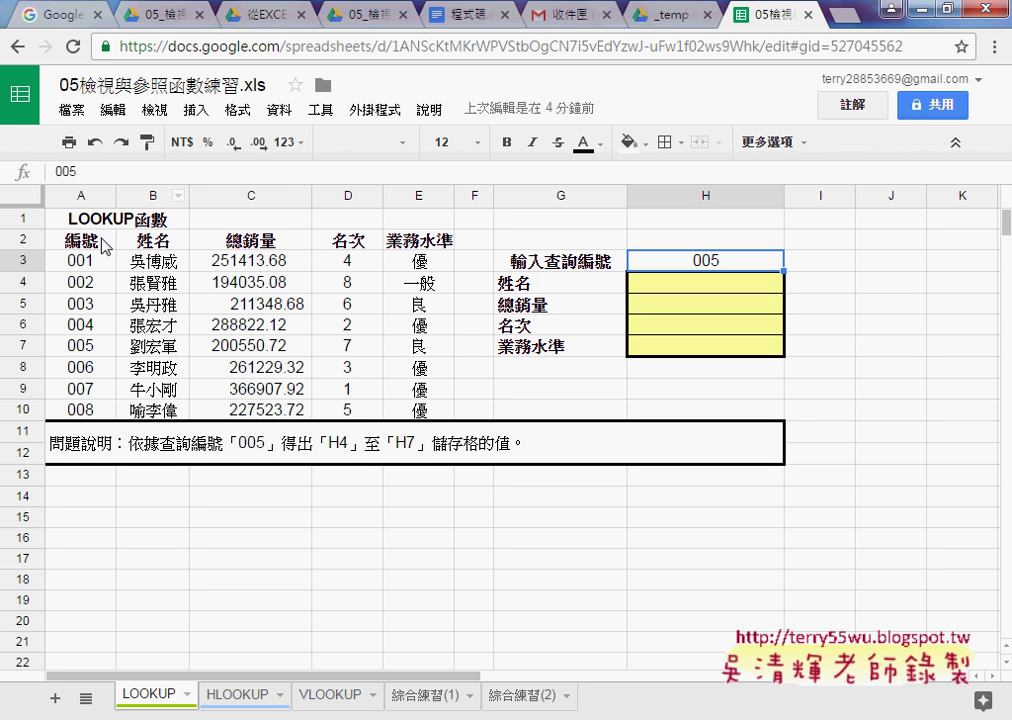
drag(106, 246, 88, 410)
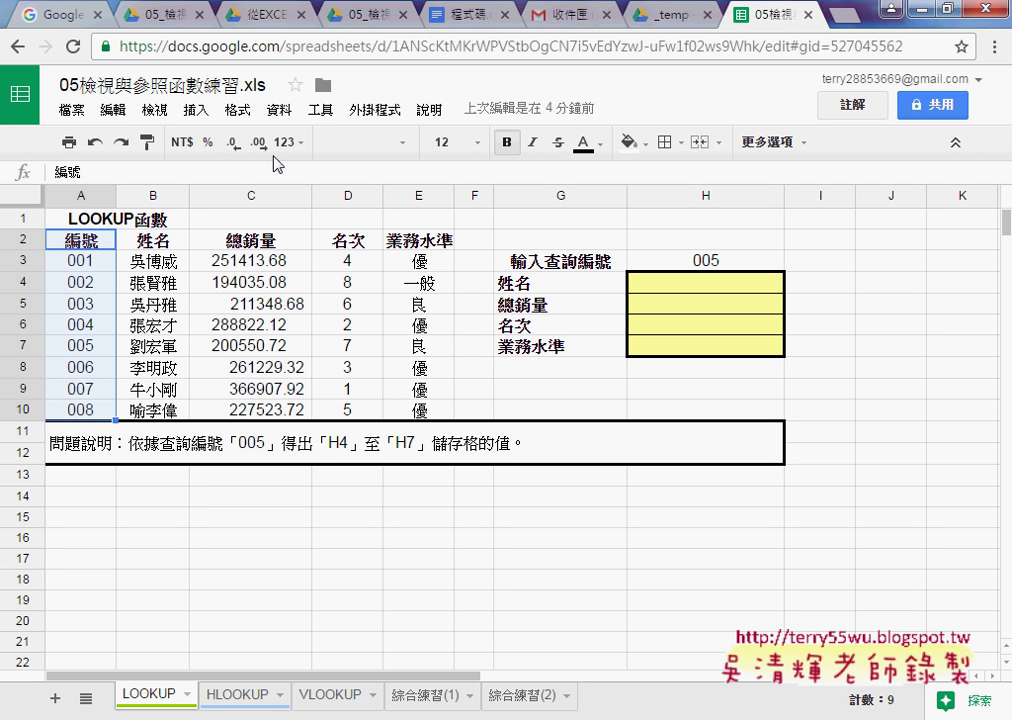
click(96, 258)
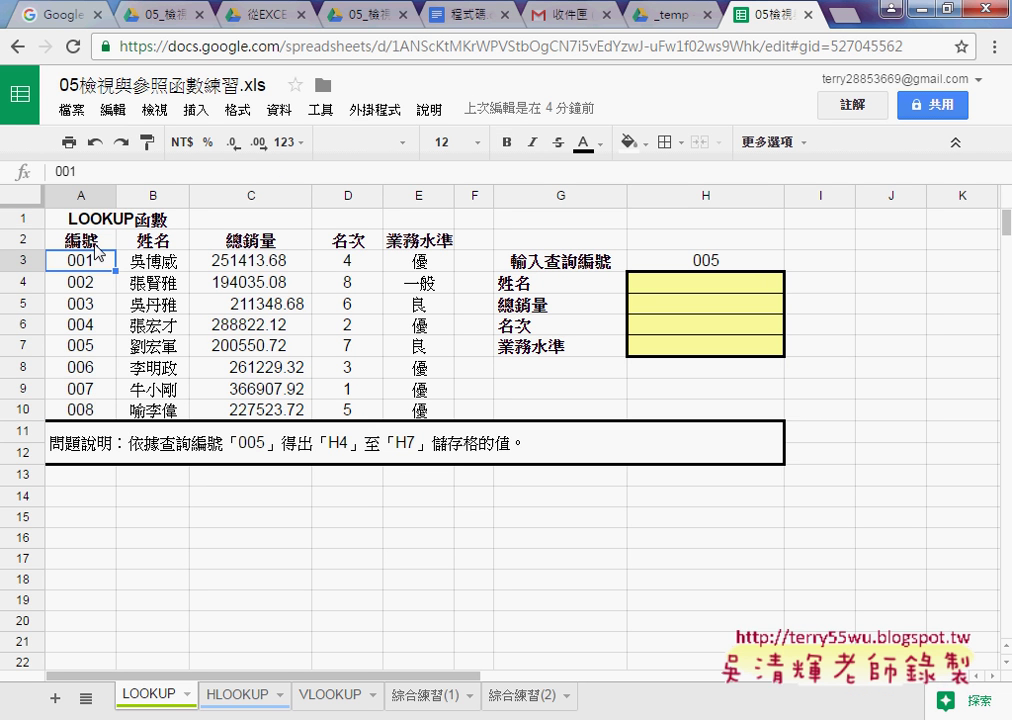
click(95, 245)
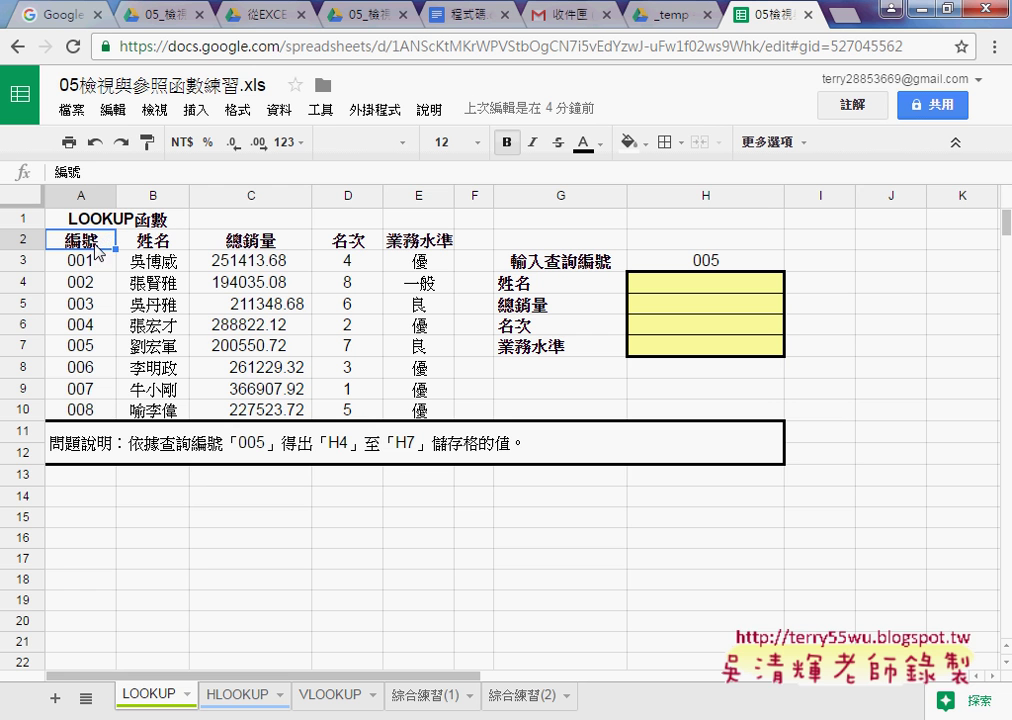
drag(93, 172, 76, 193)
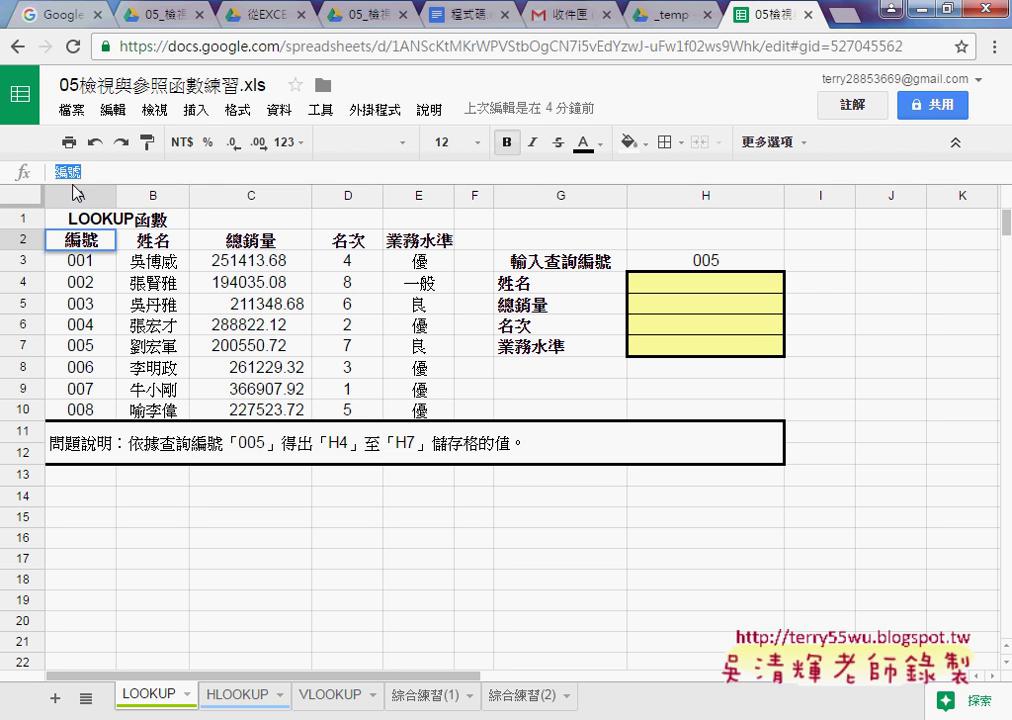
drag(88, 260, 88, 403)
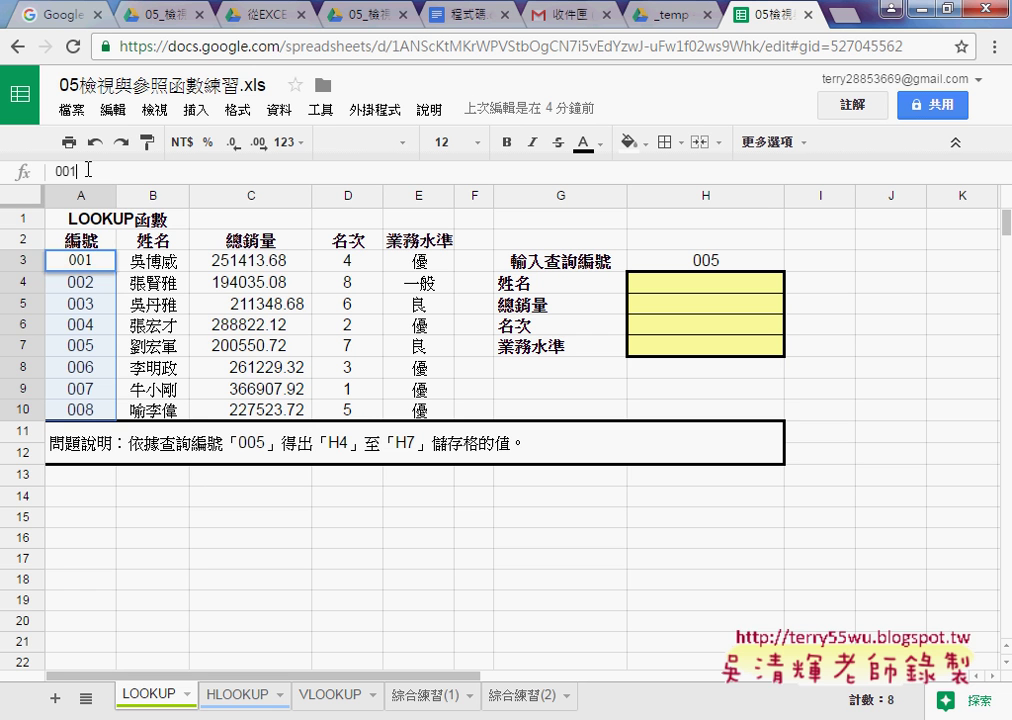
click(146, 349)
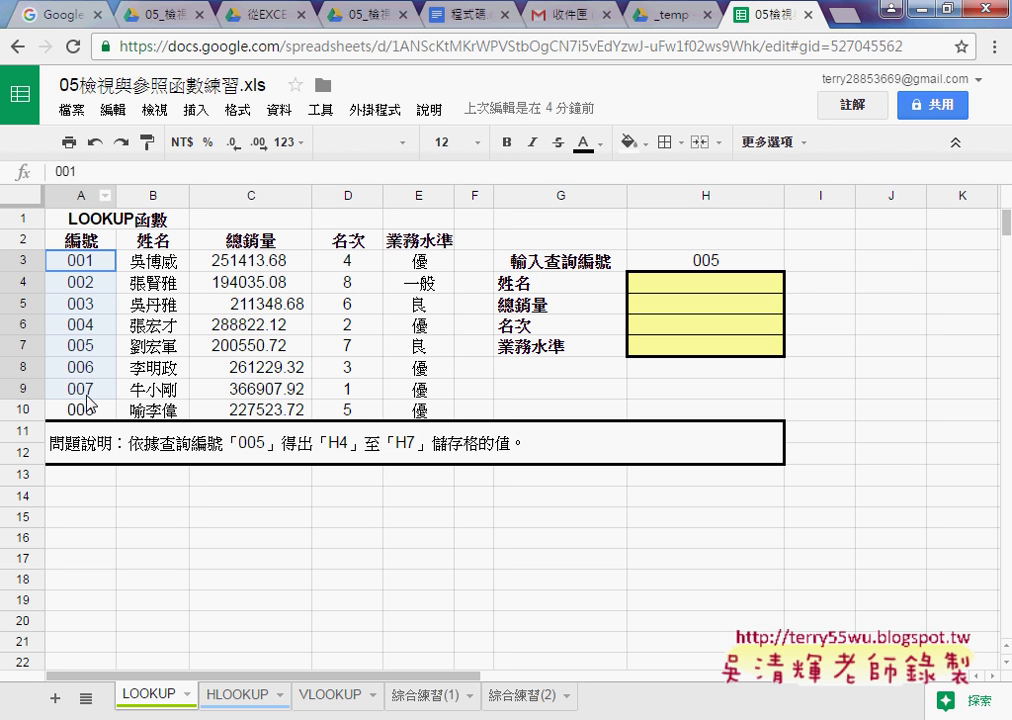
drag(88, 312, 82, 408)
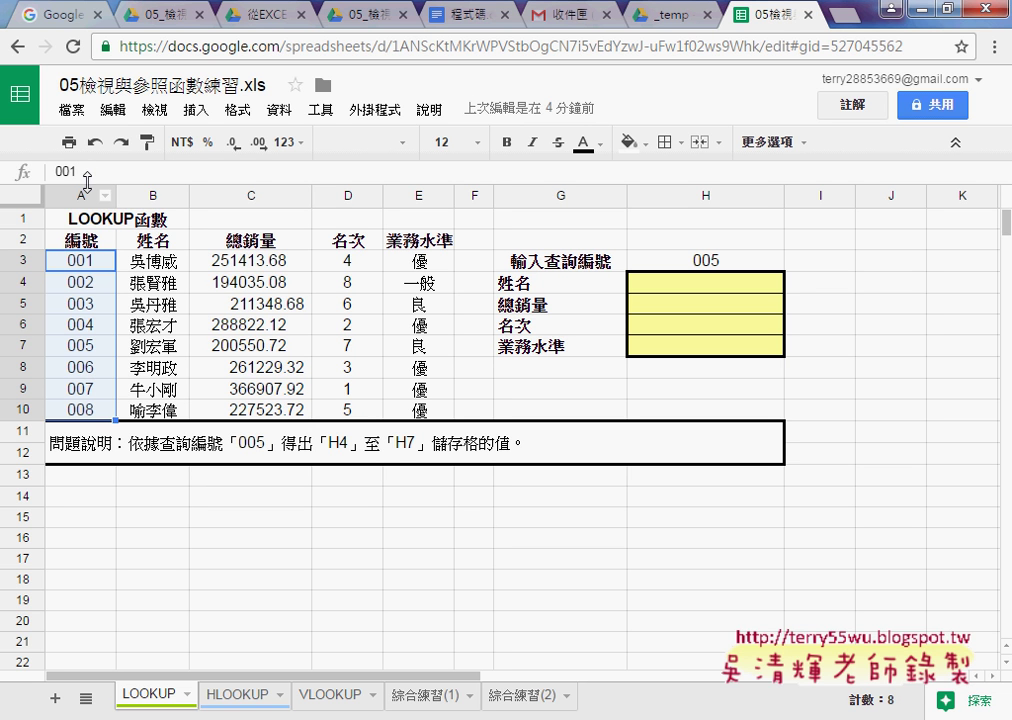
Save LOOKUP!A3:A10 as the named range 編號 via Data > Named ranges, then close the panel
click(285, 112)
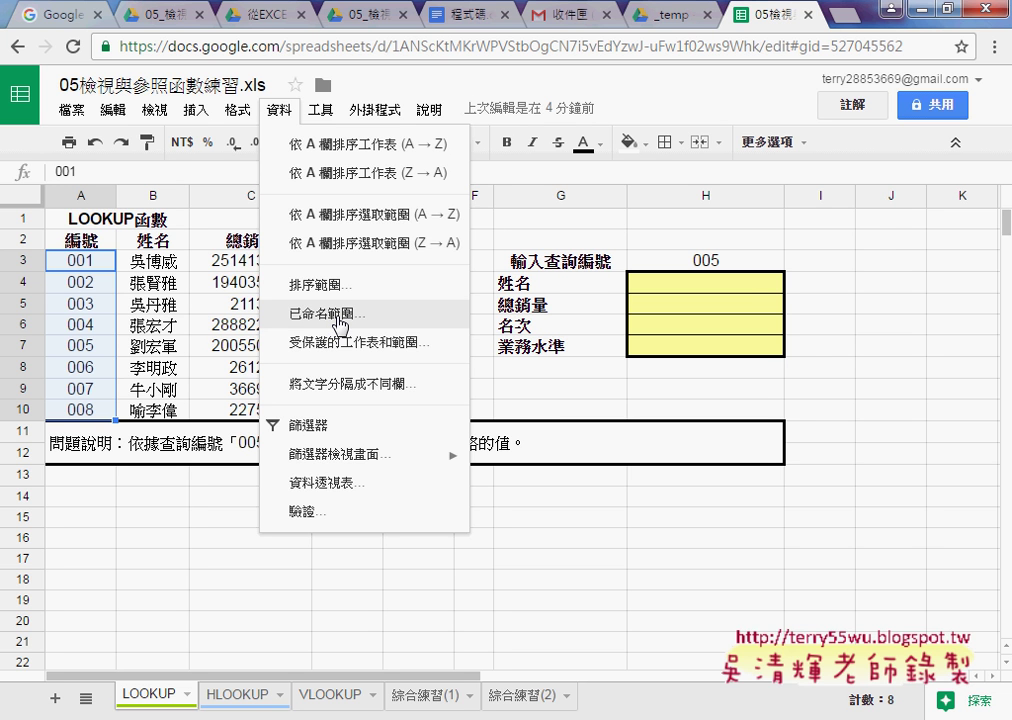
click(340, 318)
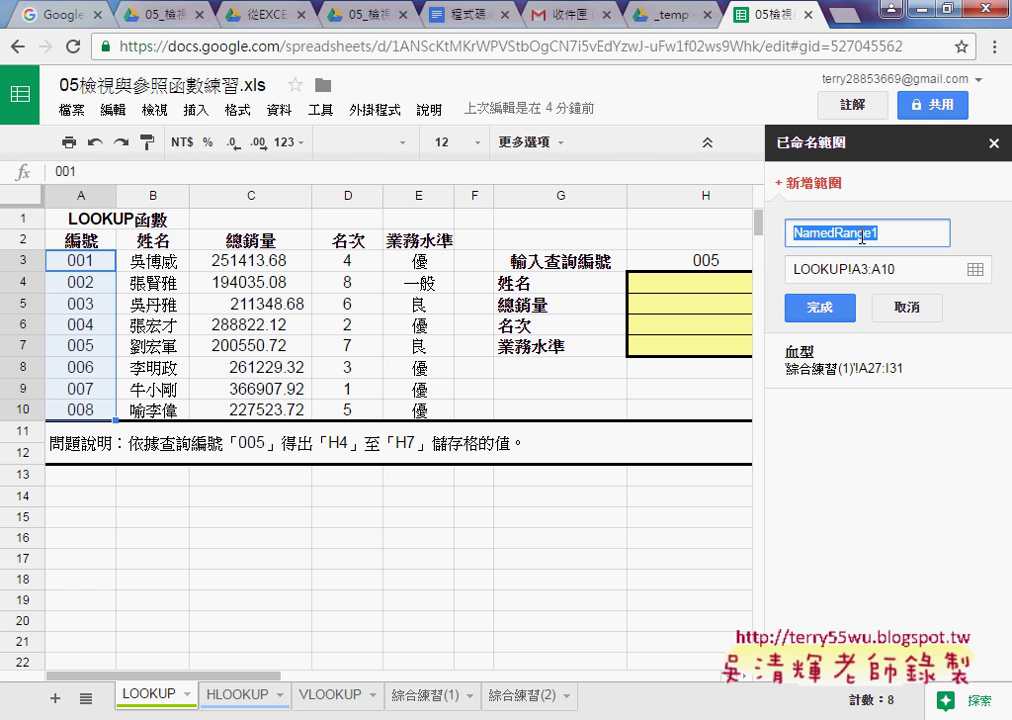
click(274, 112)
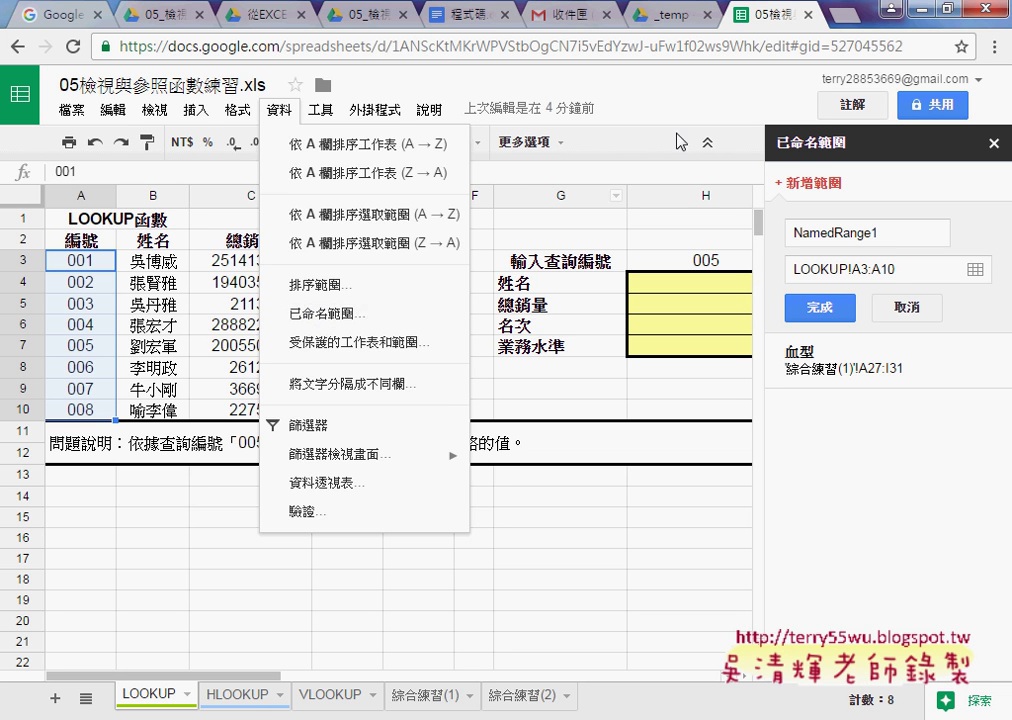
click(324, 318)
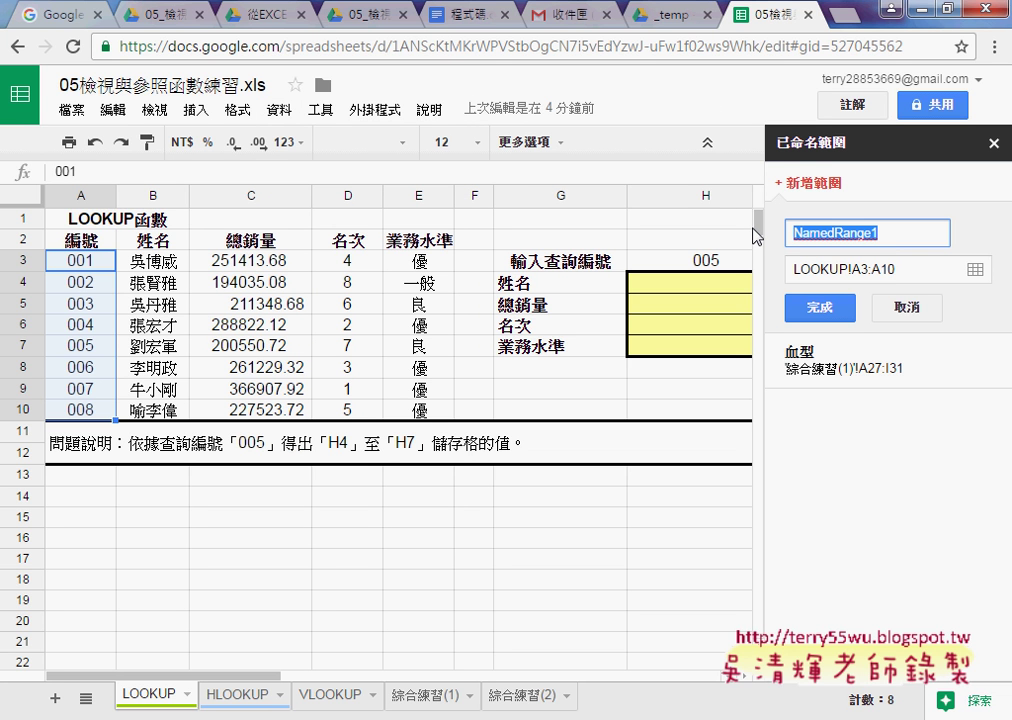
text(編號)
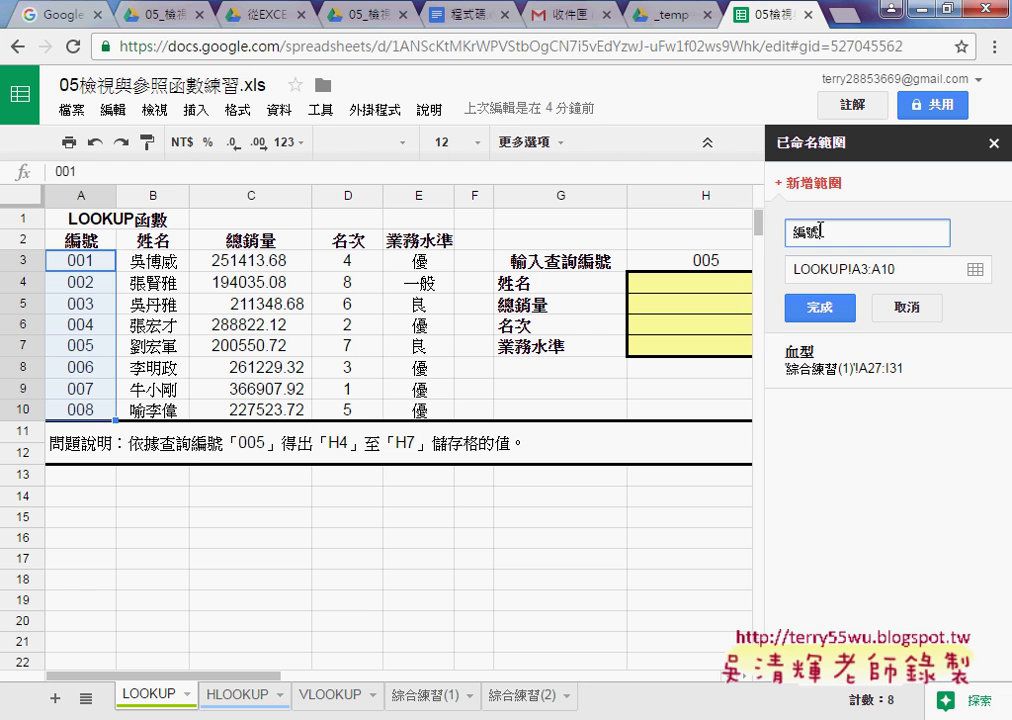
click(819, 307)
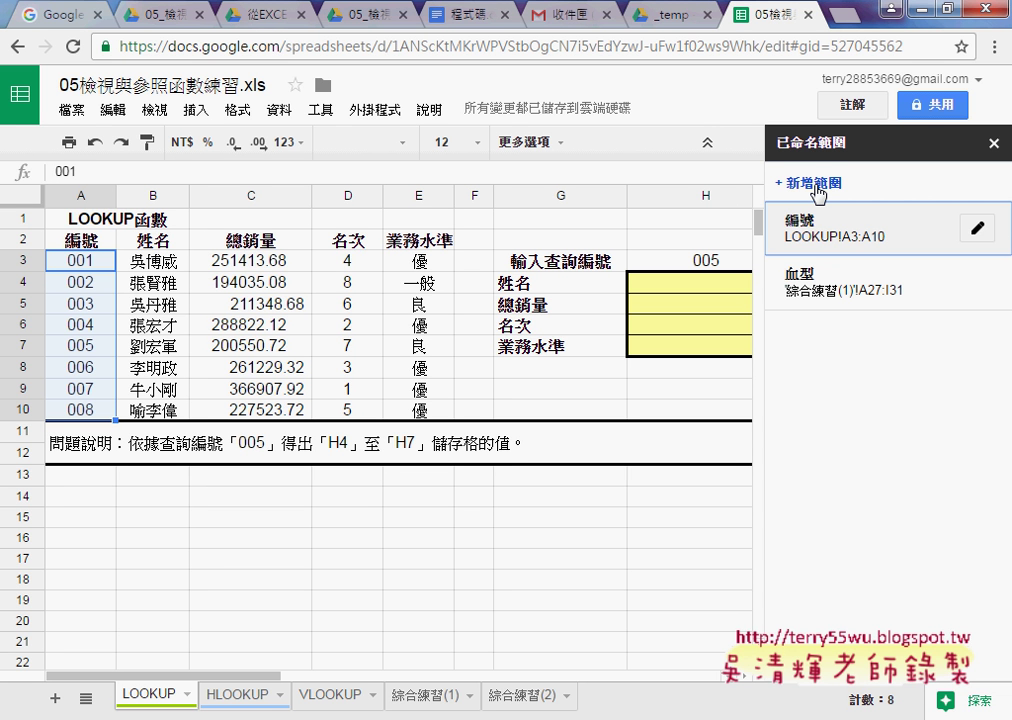
click(675, 284)
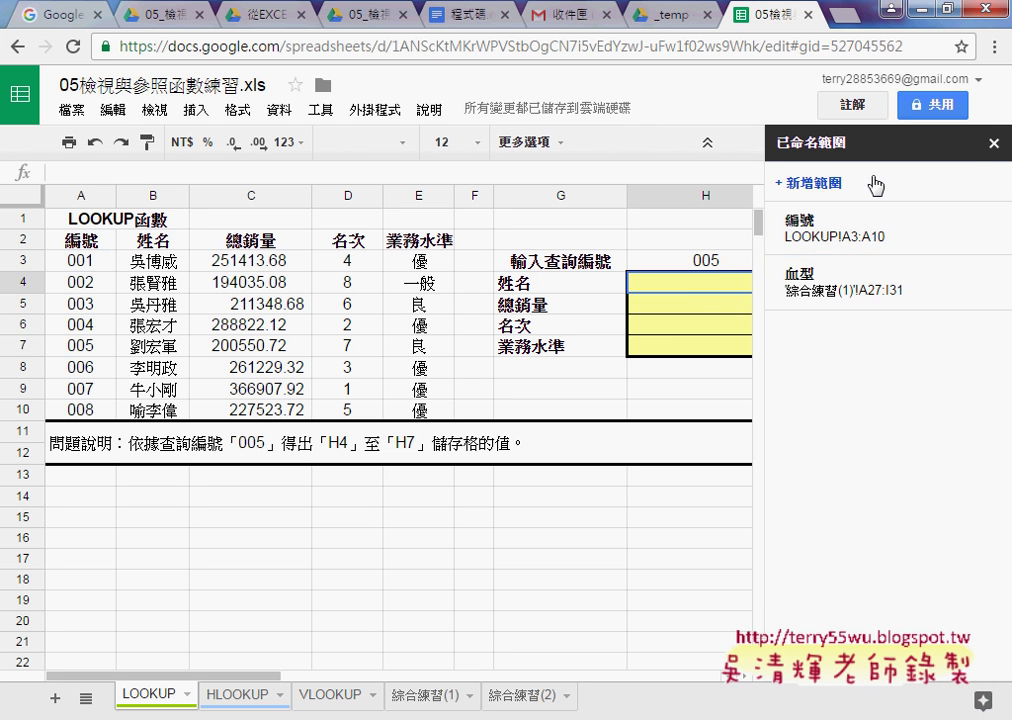
click(994, 143)
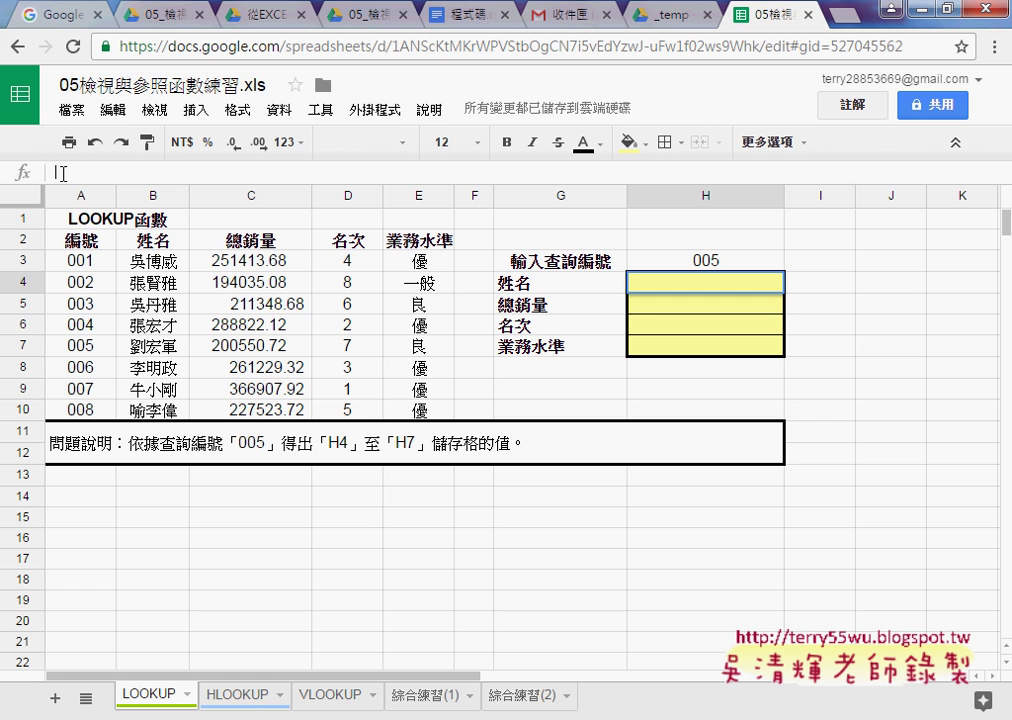
Enter =LOOKUP(H3,A3:A10,B3:B10) in H4 to return the name for ID 005
click(62, 173)
text(=)
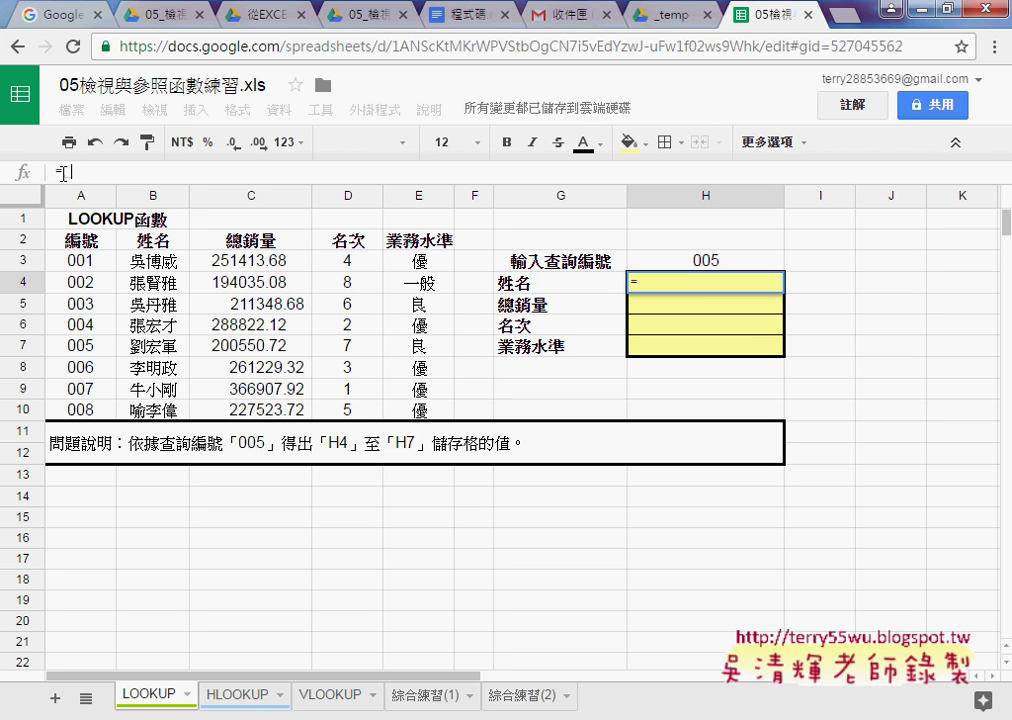
text(loo)
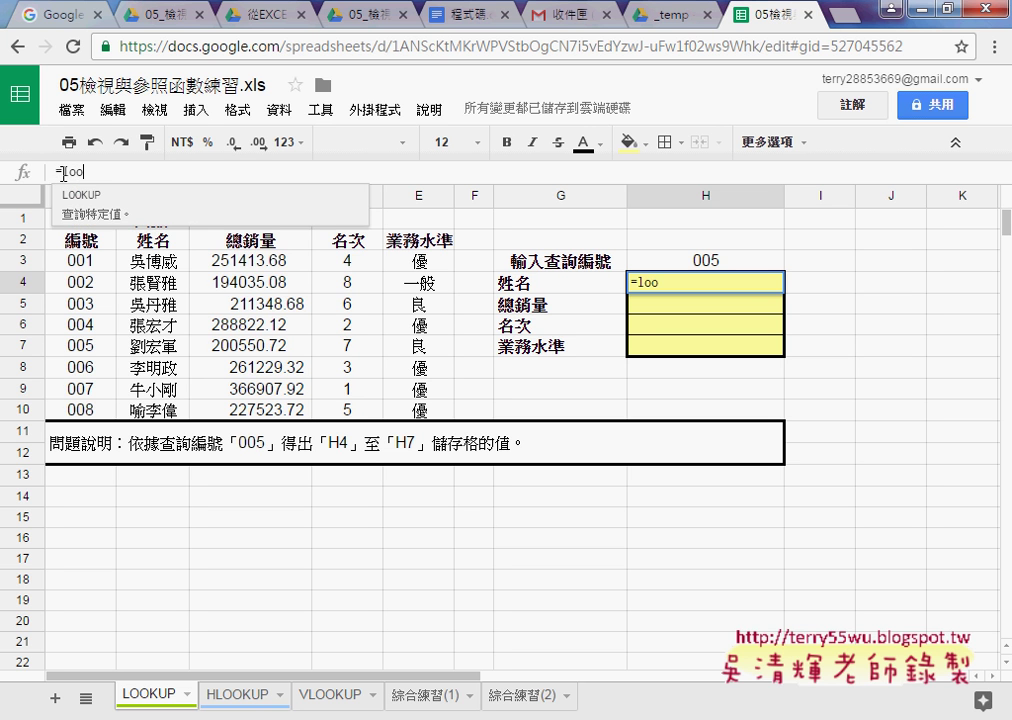
text(k)
key(Tab)
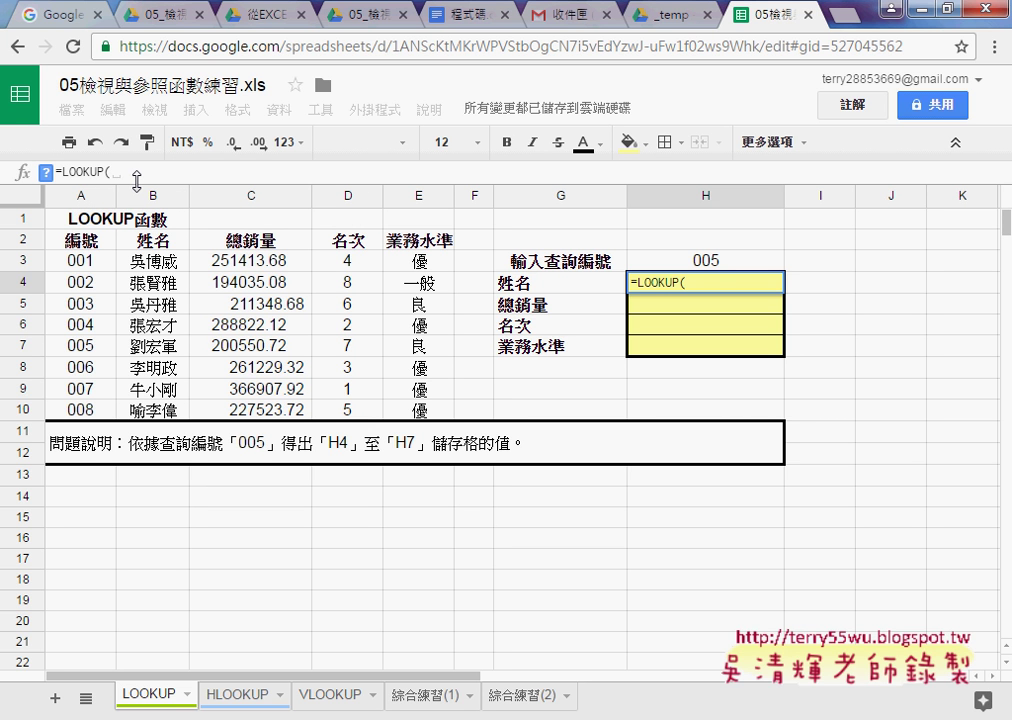
click(716, 262)
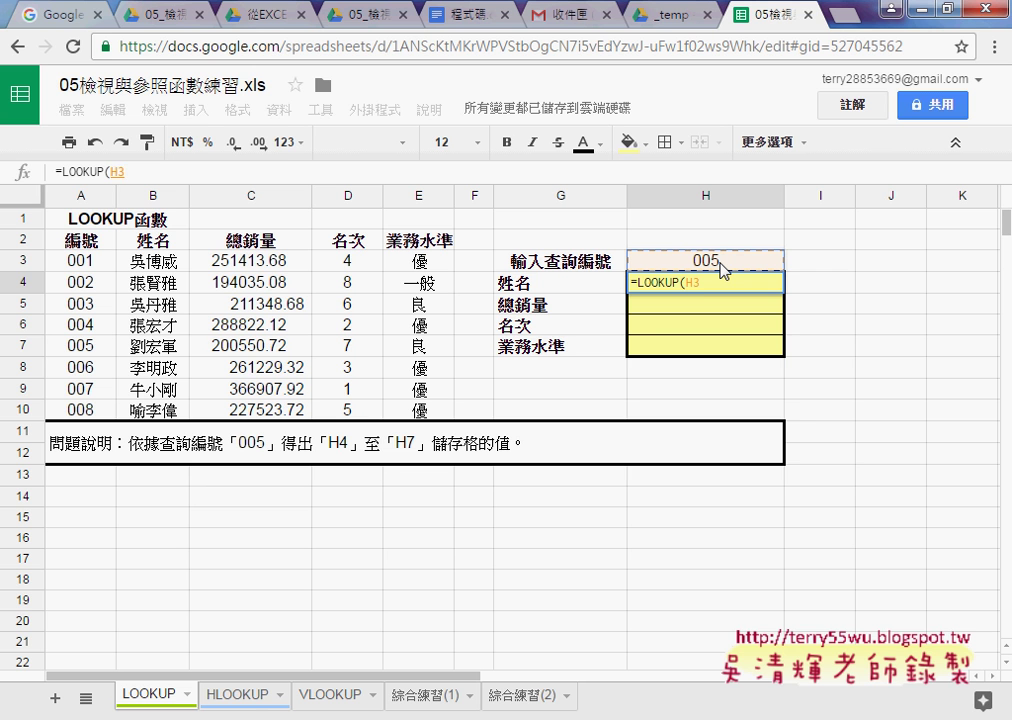
text(,)
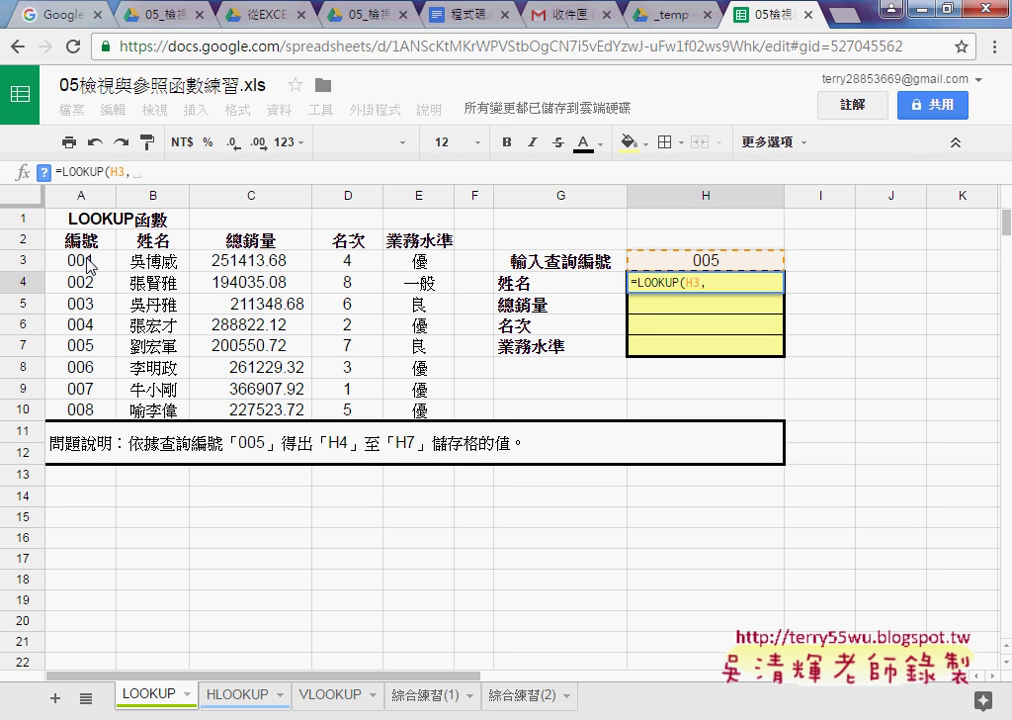
drag(90, 265, 90, 410)
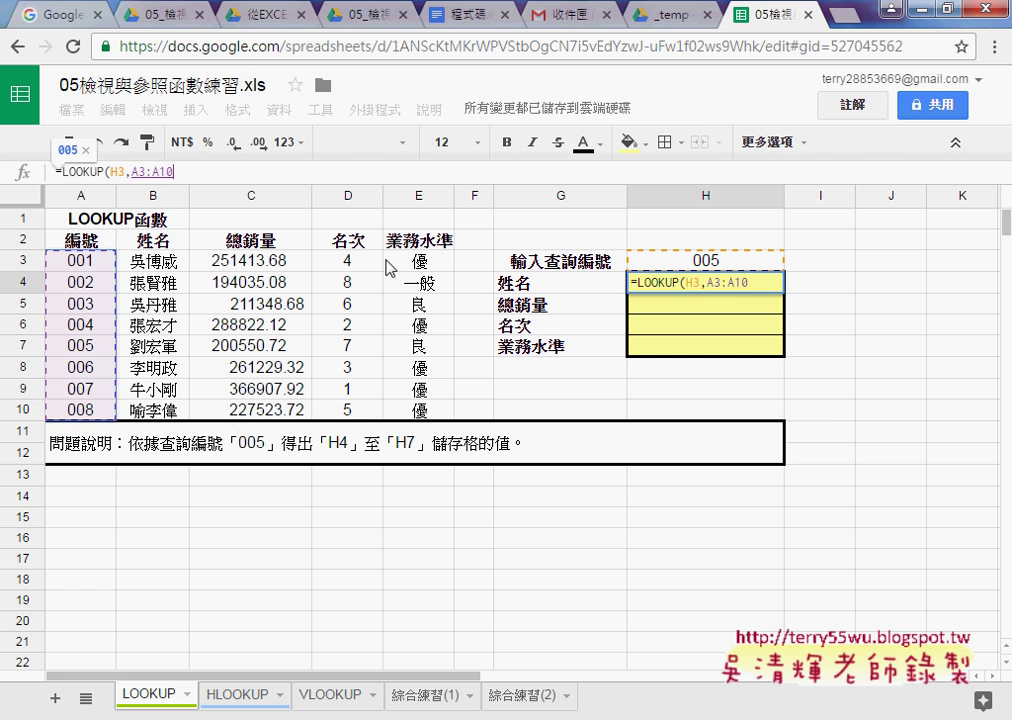
text(,)
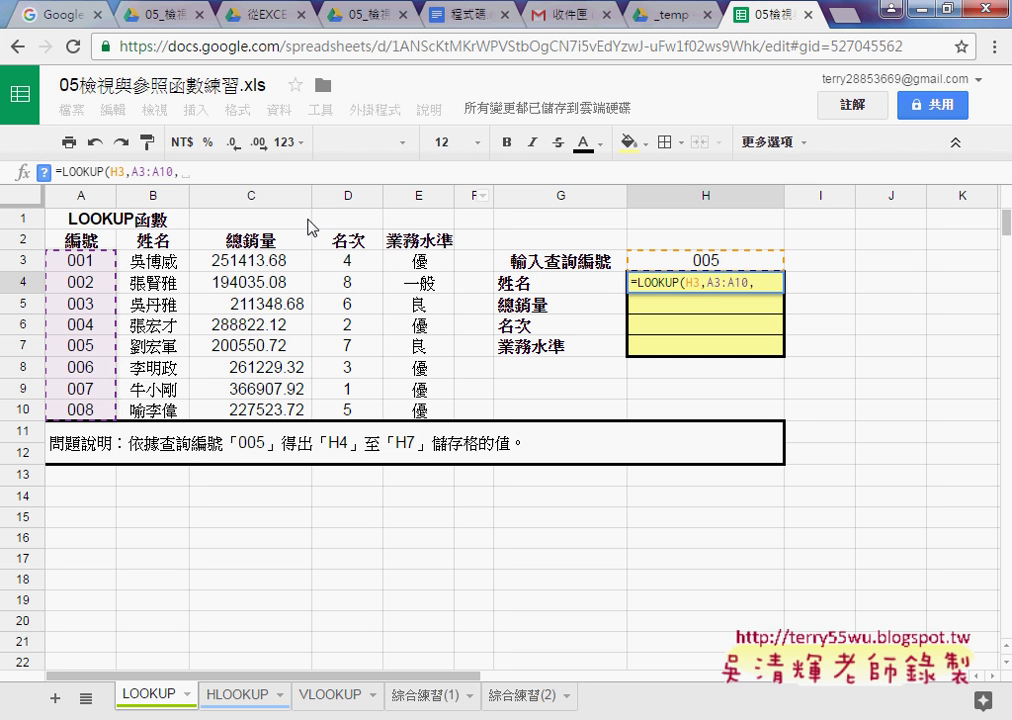
drag(150, 260, 172, 412)
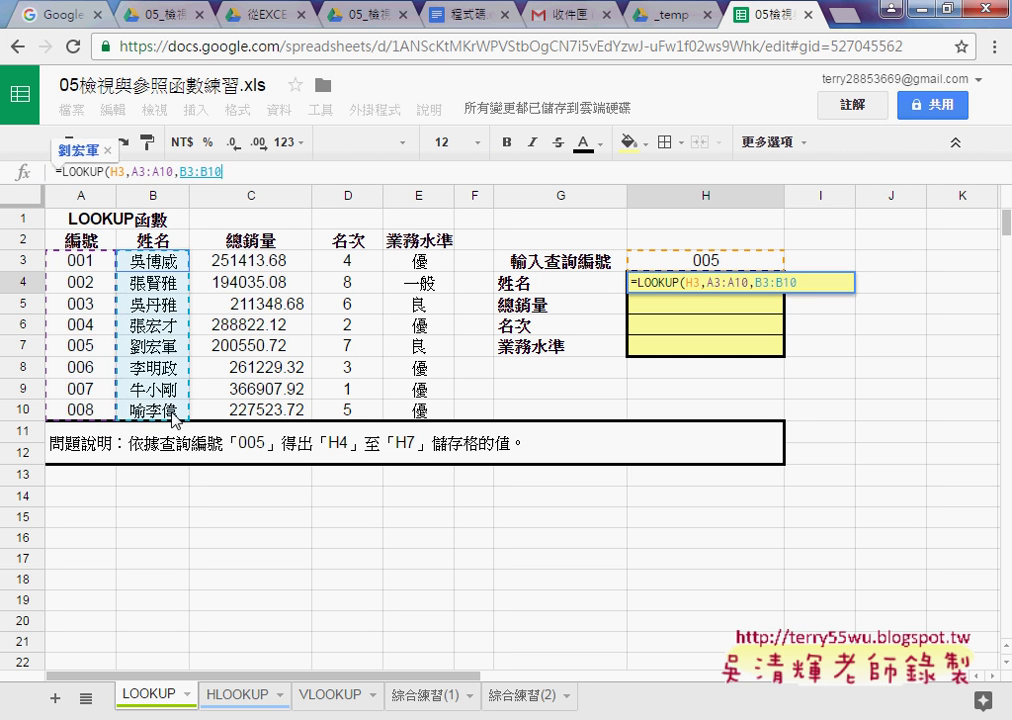
text())
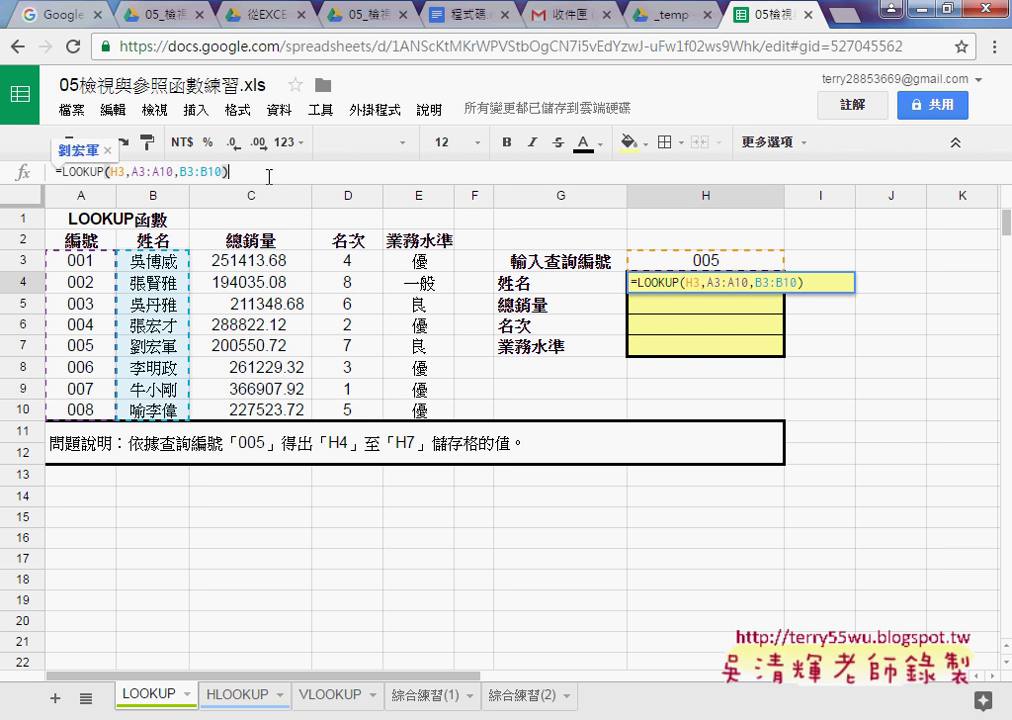
key(Return)
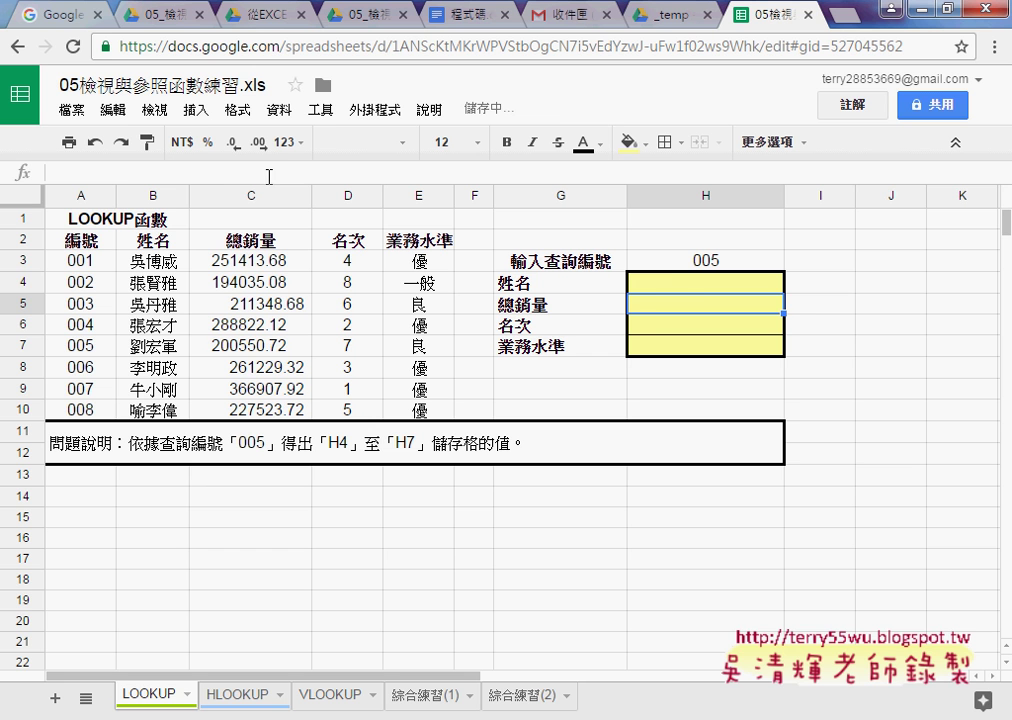
click(704, 288)
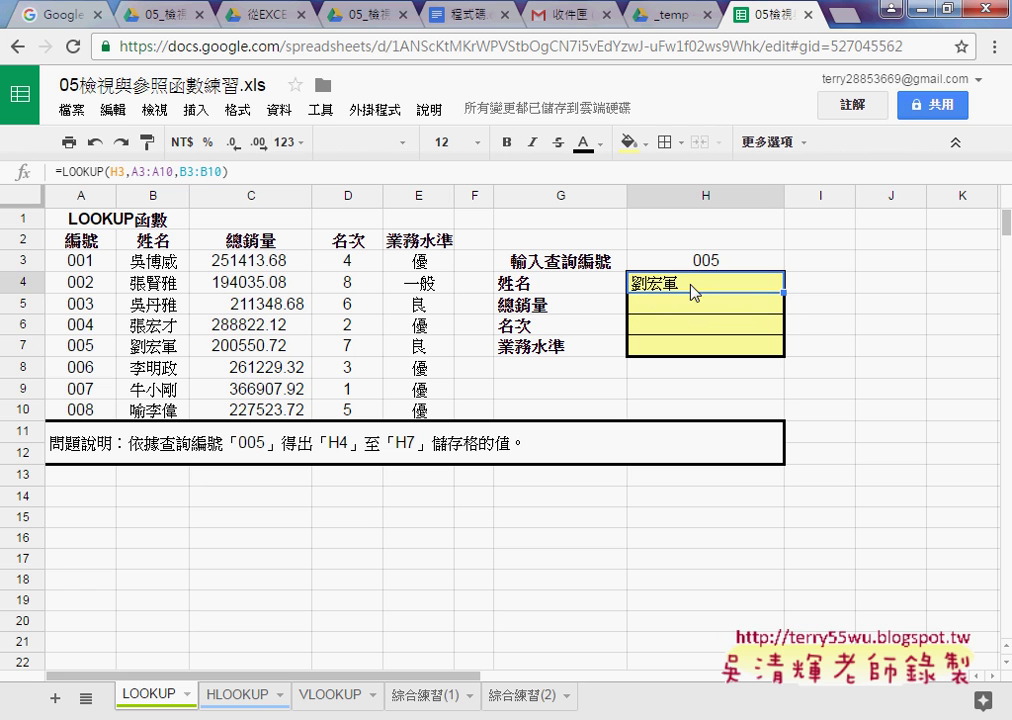
Replace A3:A10 in the H4 formula with the named range 編號, giving =LOOKUP(H3,編號,B3:B10)
drag(229, 172, 42, 176)
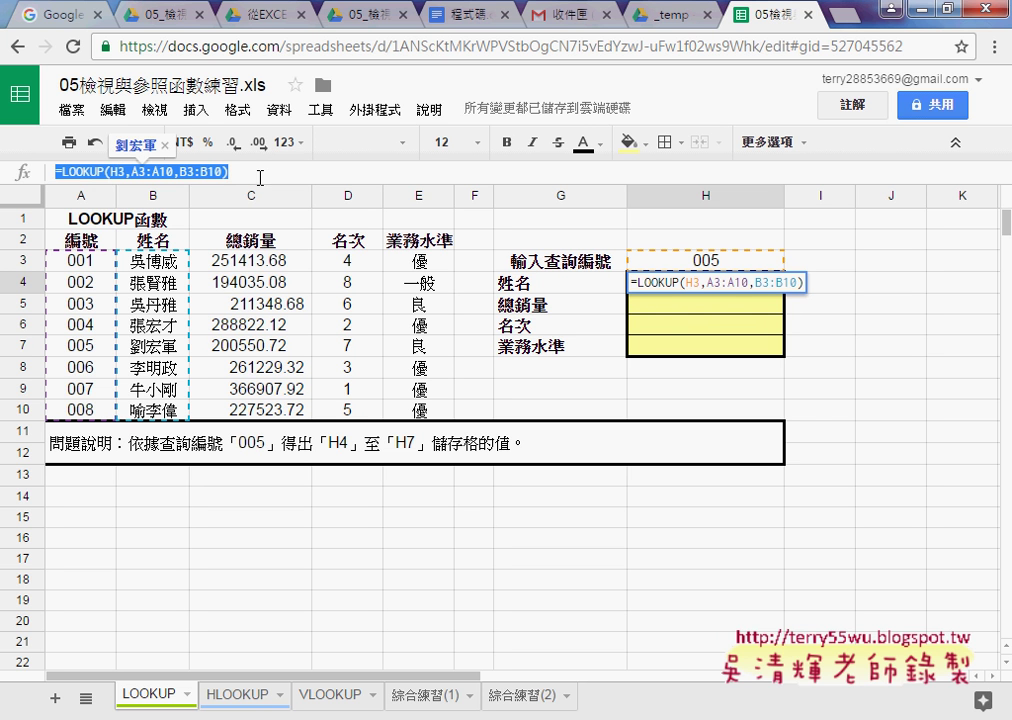
click(176, 172)
drag(110, 172, 147, 174)
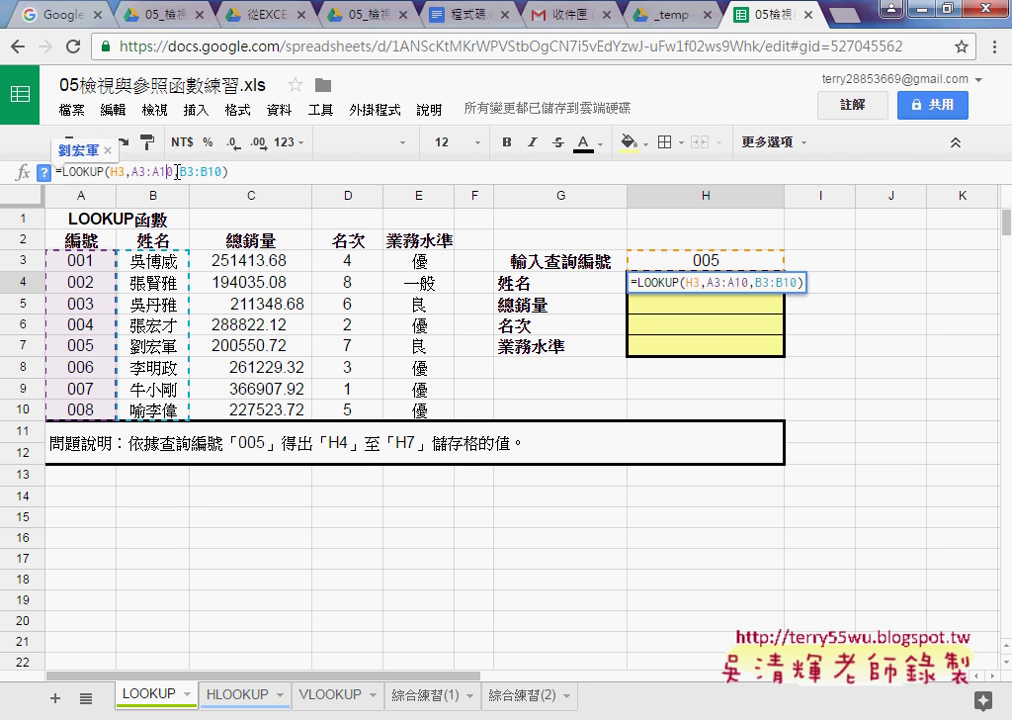
drag(172, 172, 136, 172)
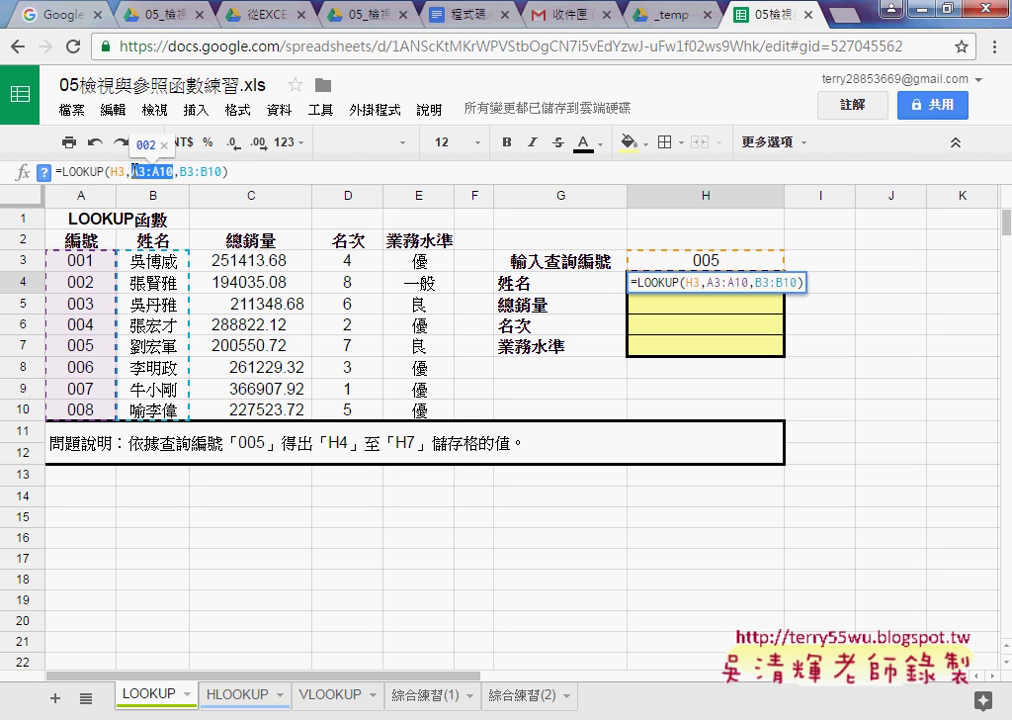
key(BackSpace)
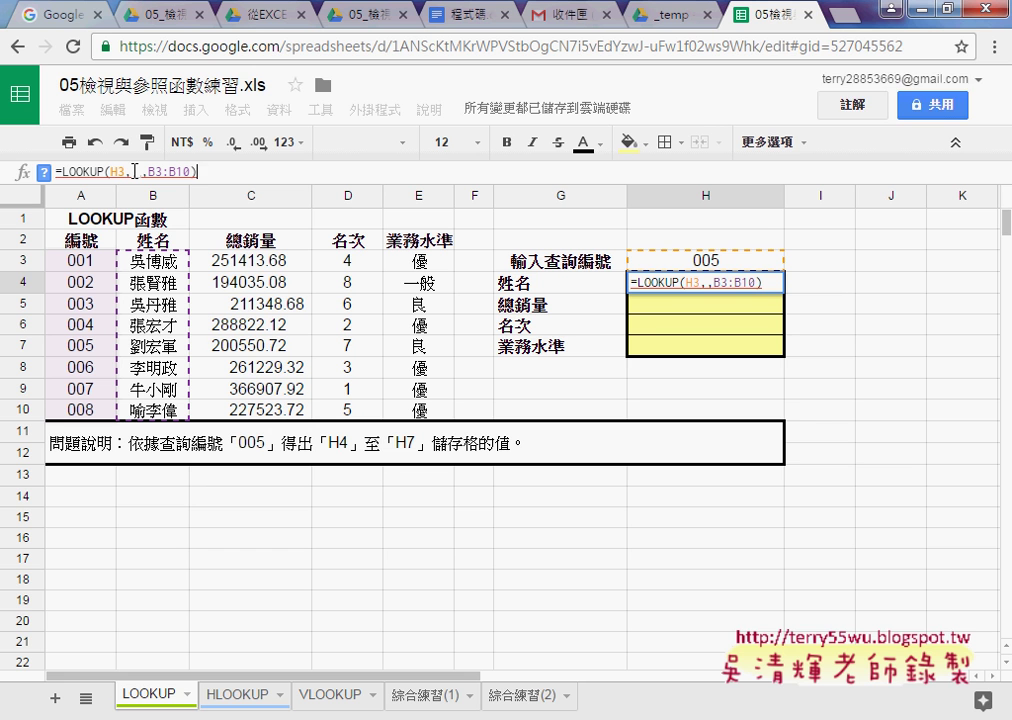
key(ctrl+f)
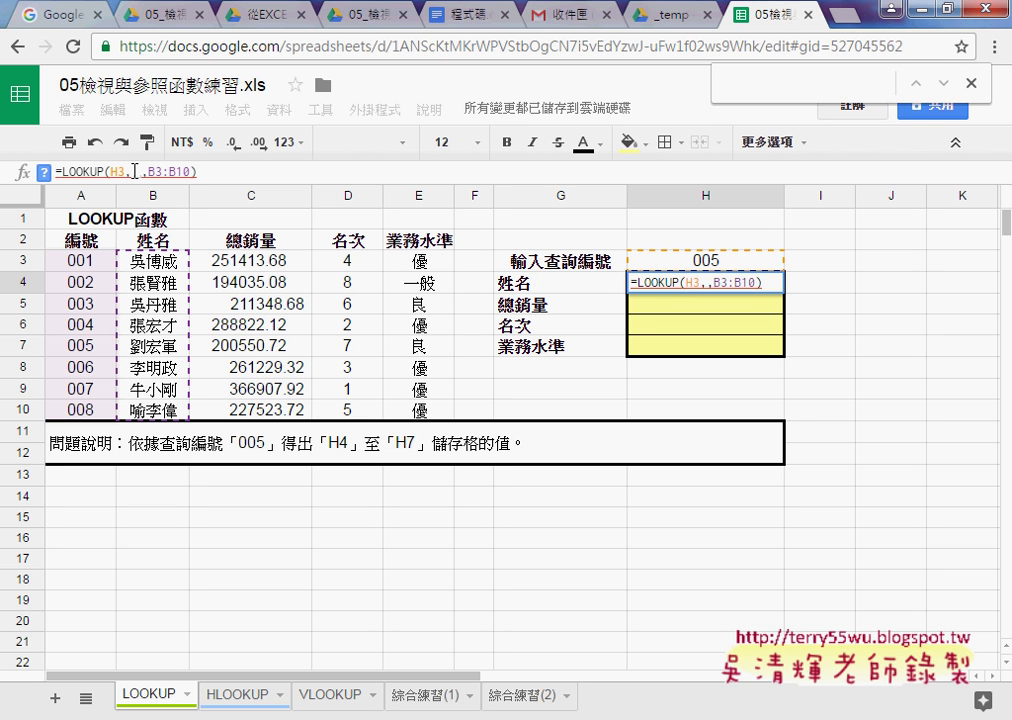
click(972, 84)
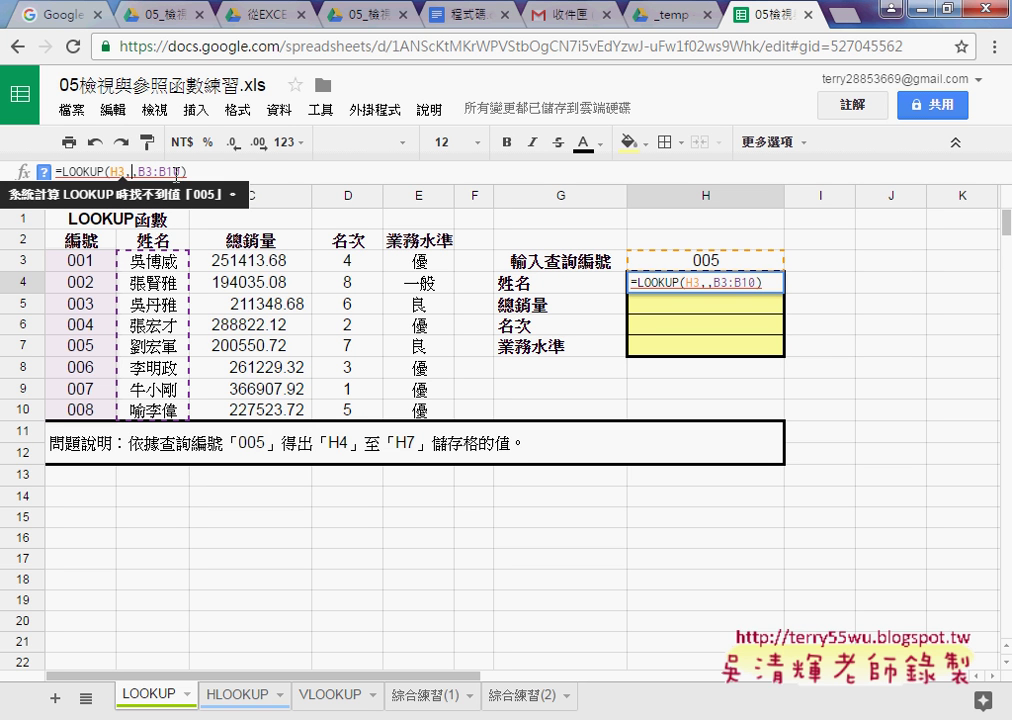
text(編號)
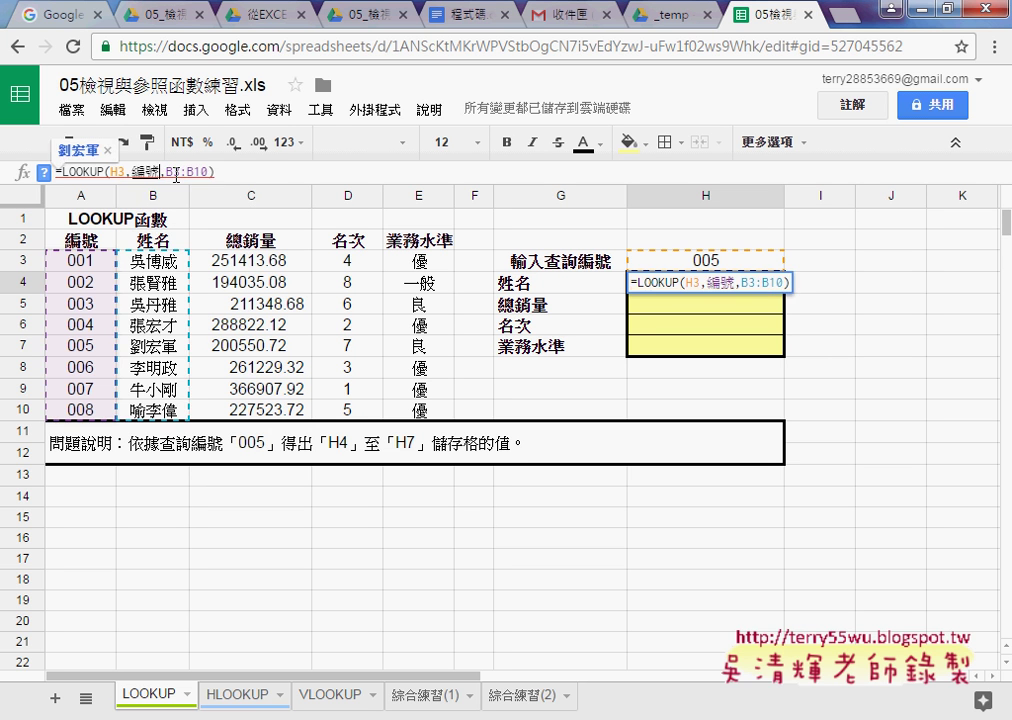
click(240, 176)
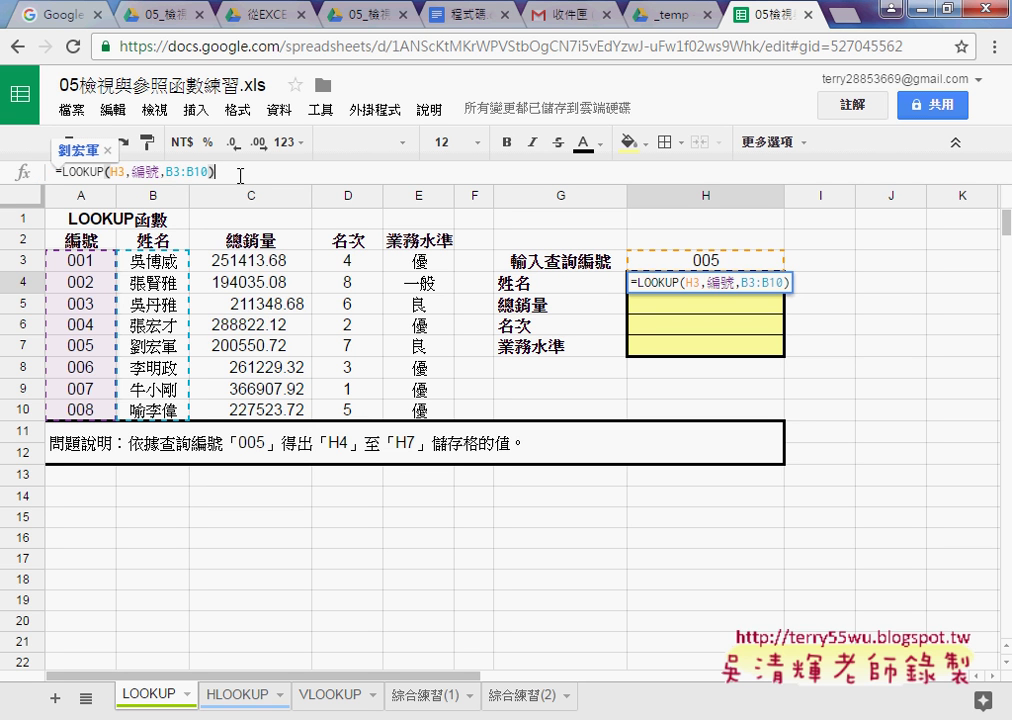
key(Return)
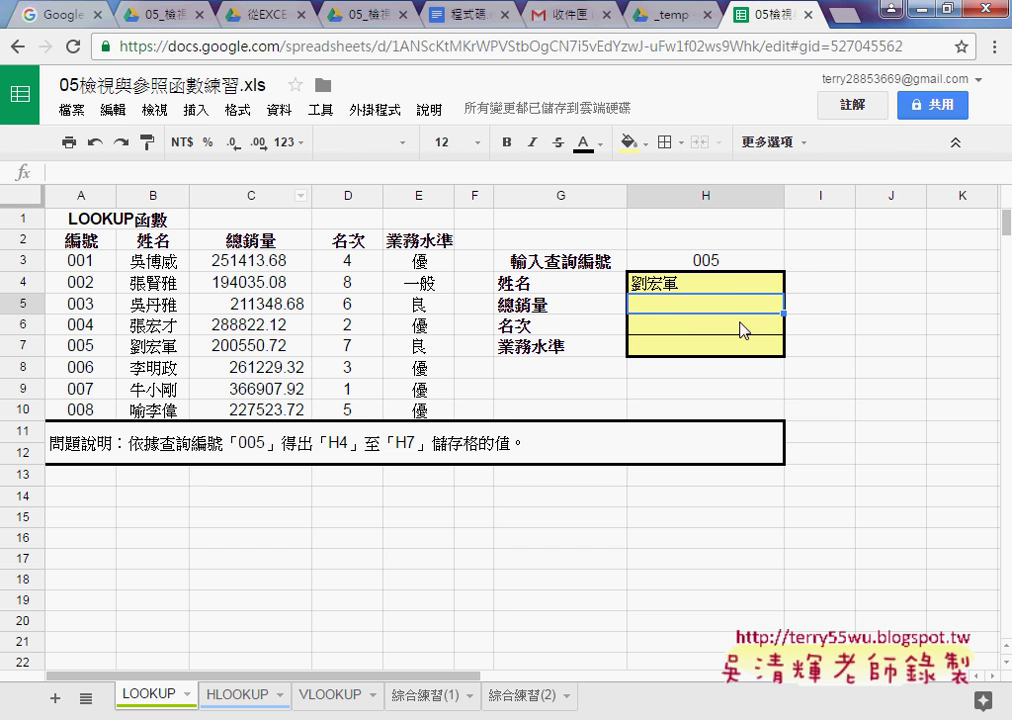
click(734, 288)
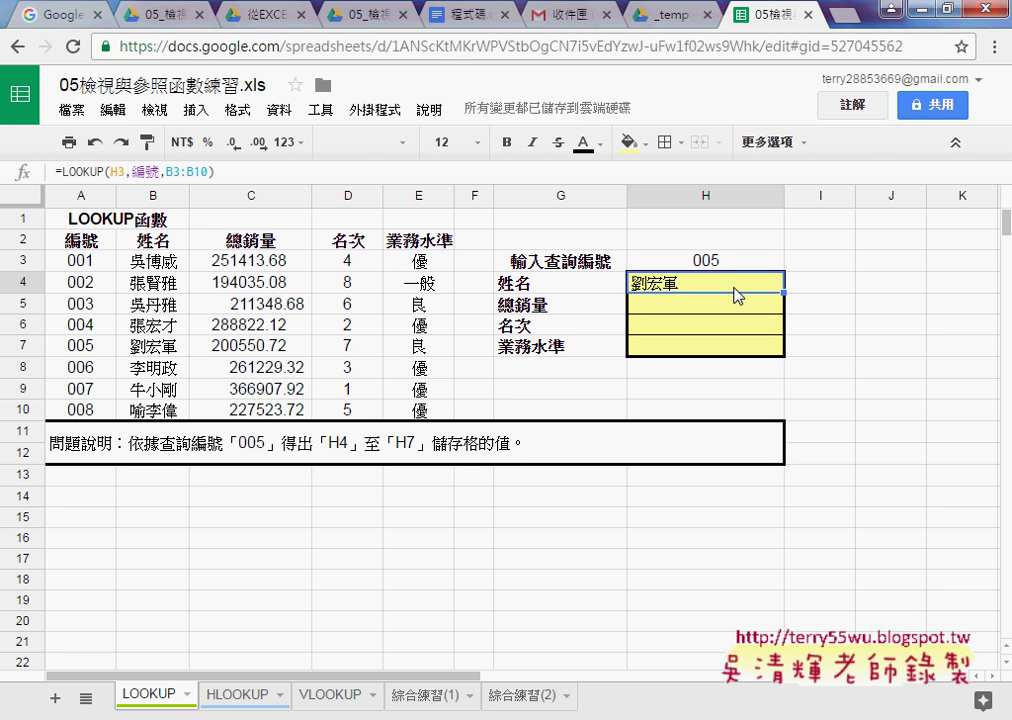
Select cell H4 to point out the name returned for ID 005
click(735, 289)
click(735, 292)
Bring up the 發佈到網路 (Publish to the web) dialog from the File menu
click(70, 112)
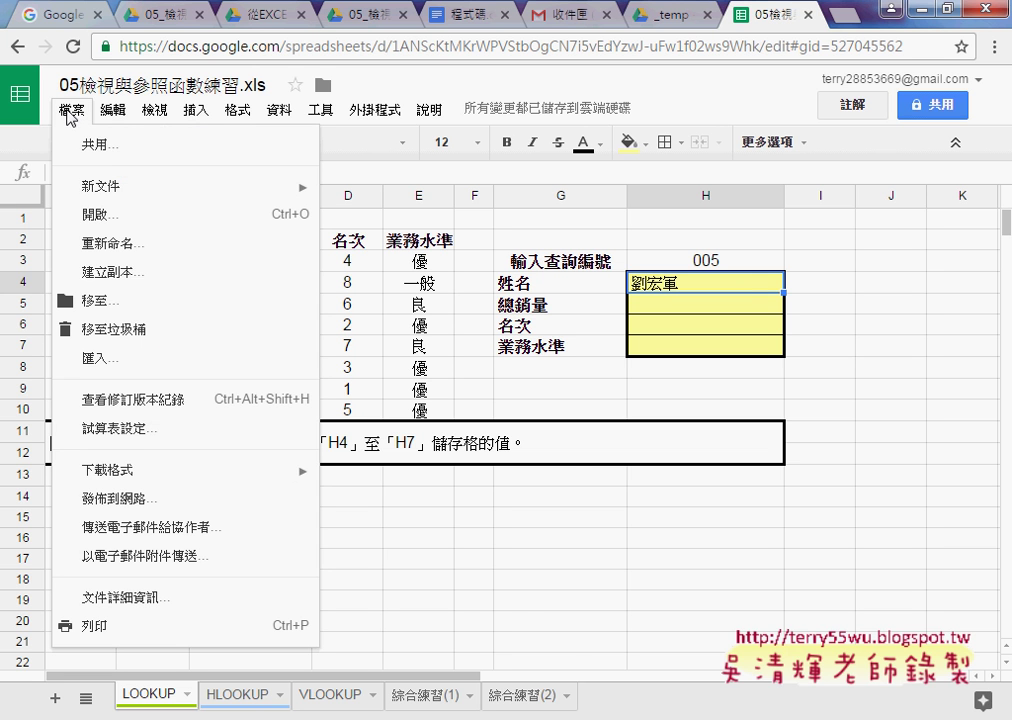
mouse_move(118, 471)
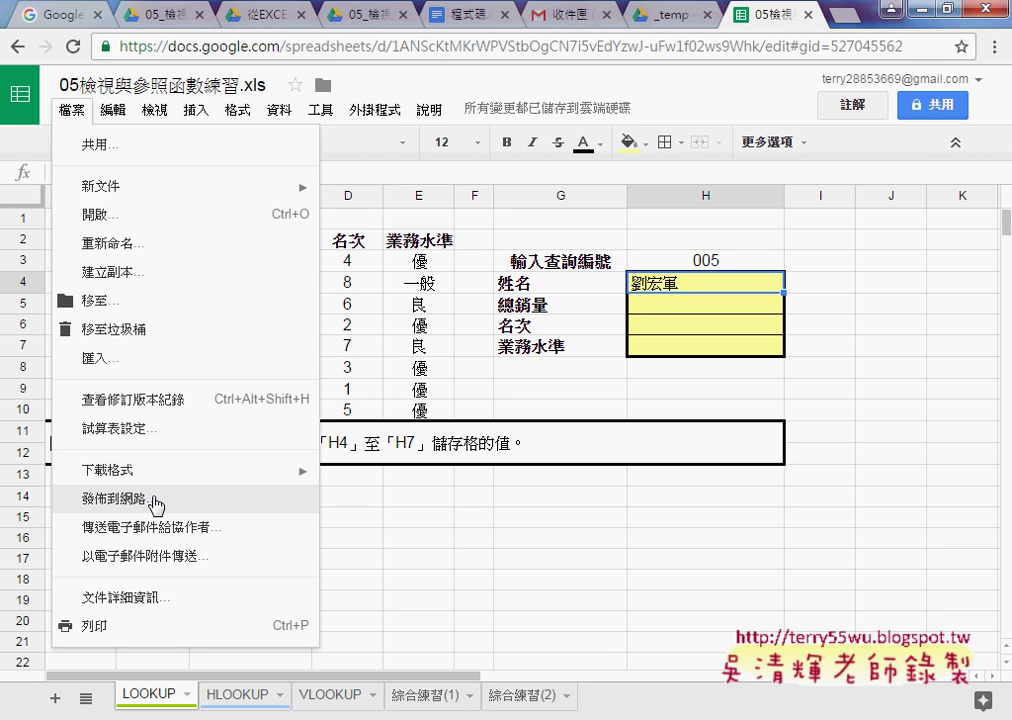
click(492, 474)
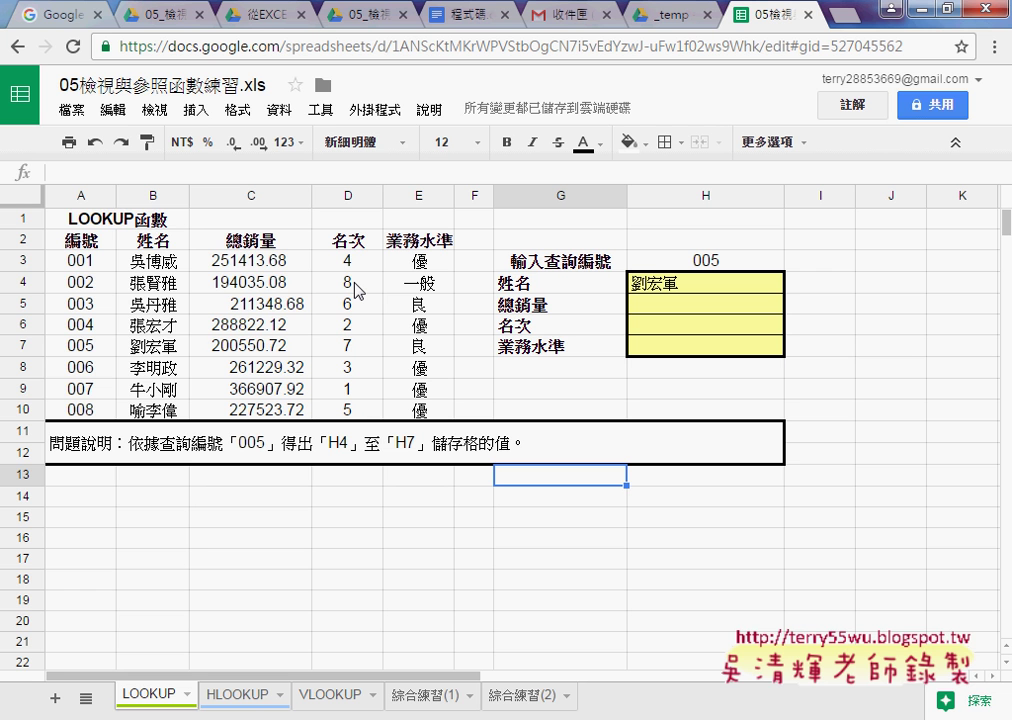
click(72, 112)
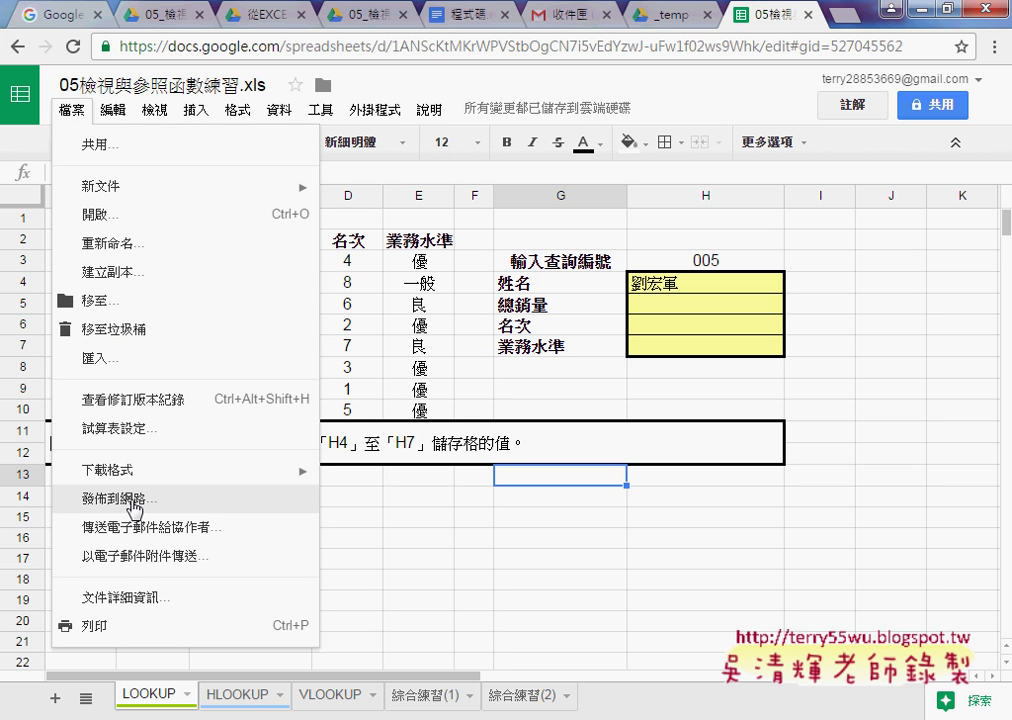
key(Escape)
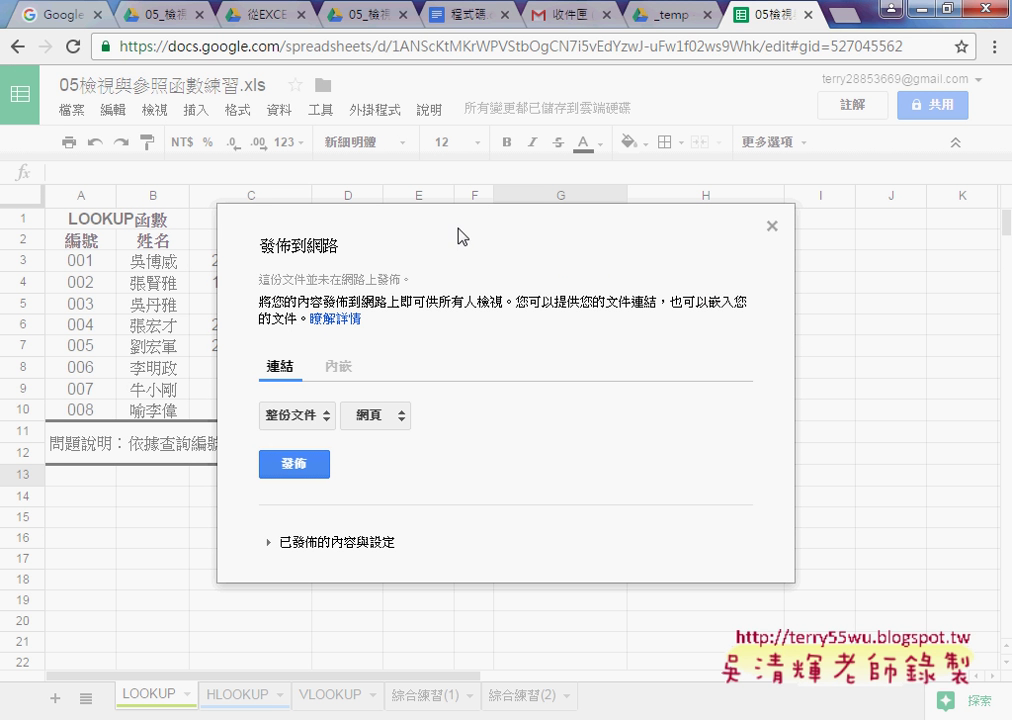
Publish only the LOOKUP sheet to the web as a web page (網頁)
click(297, 418)
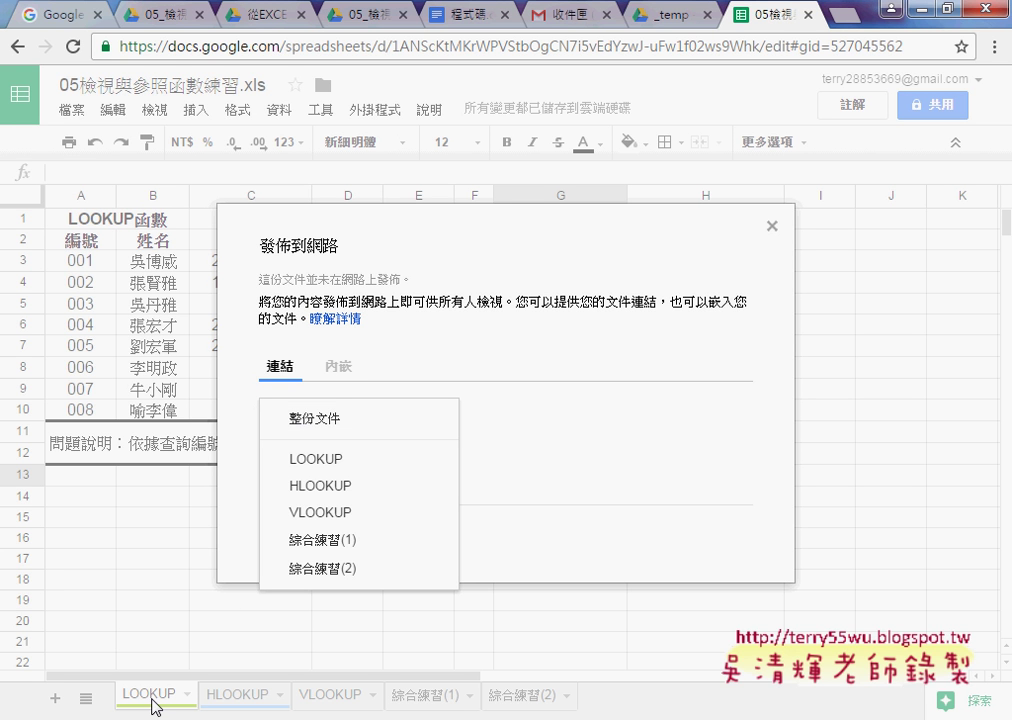
click(315, 462)
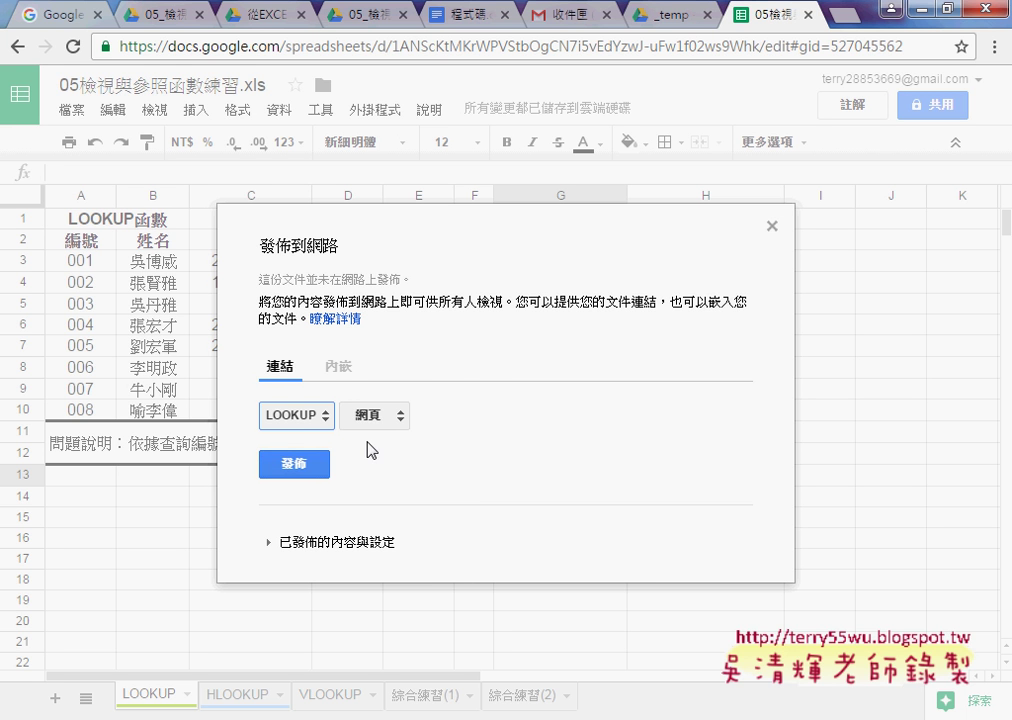
click(389, 426)
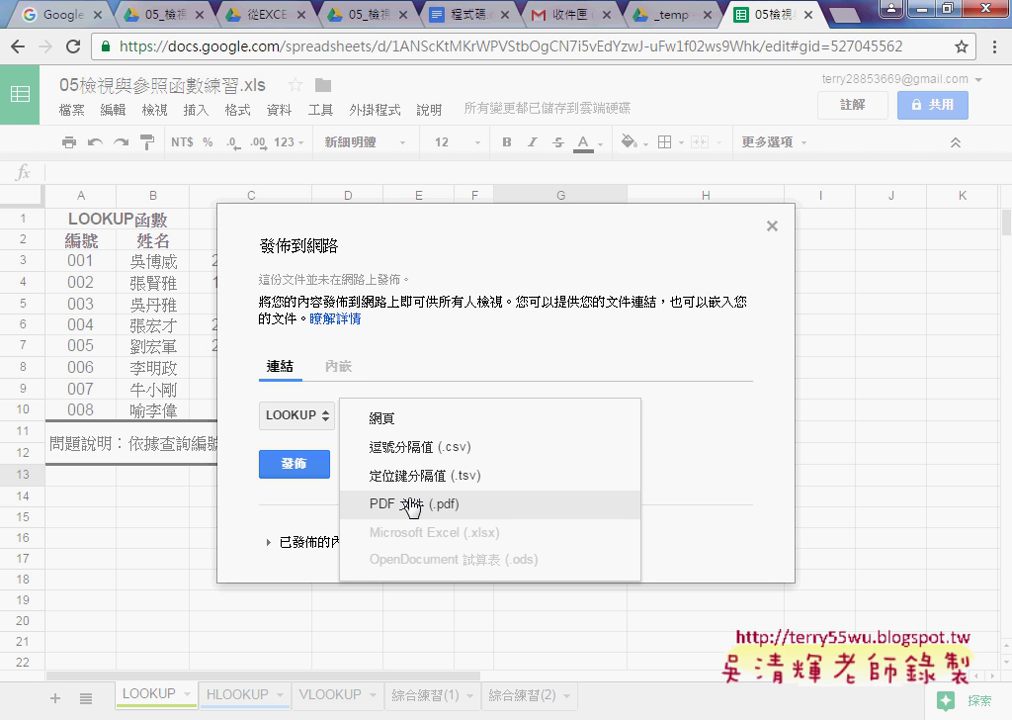
click(446, 420)
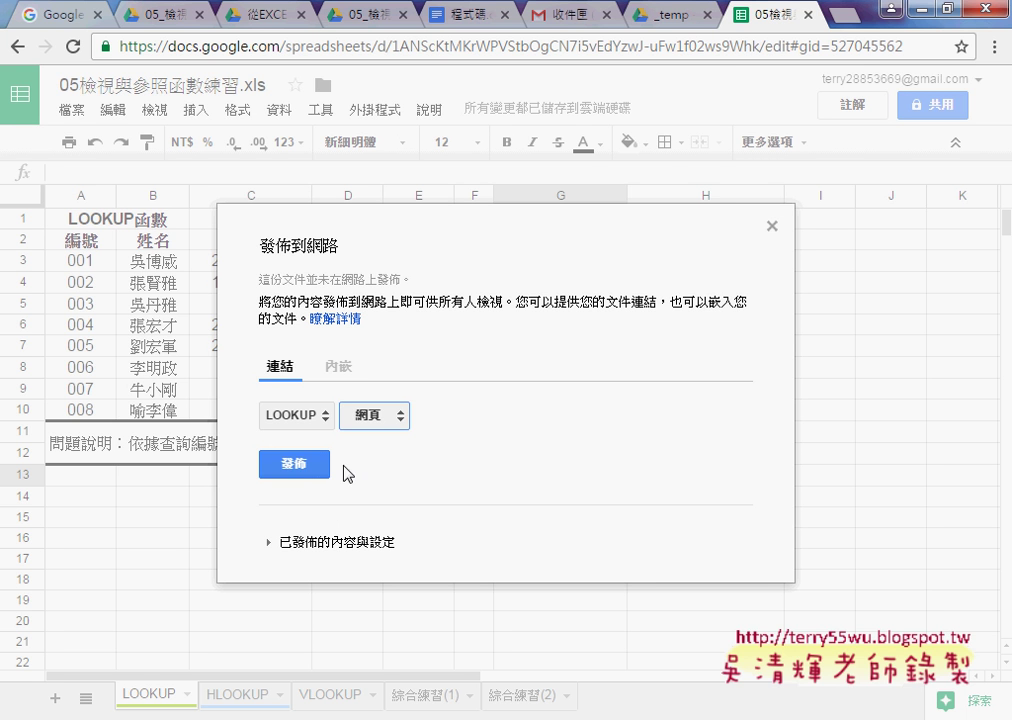
click(315, 466)
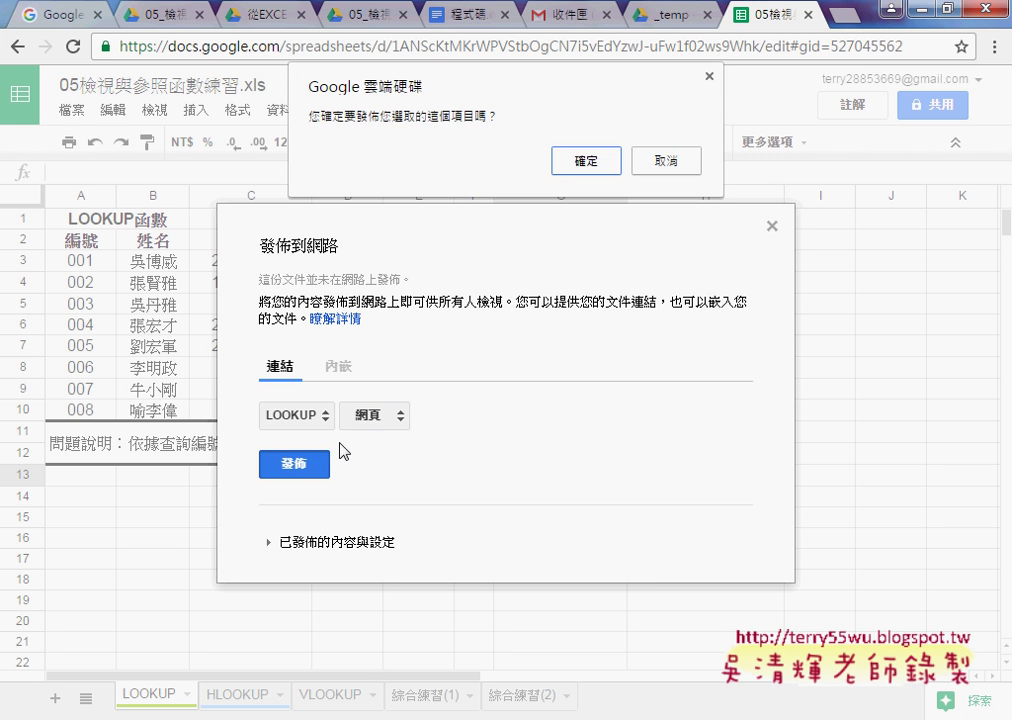
click(577, 168)
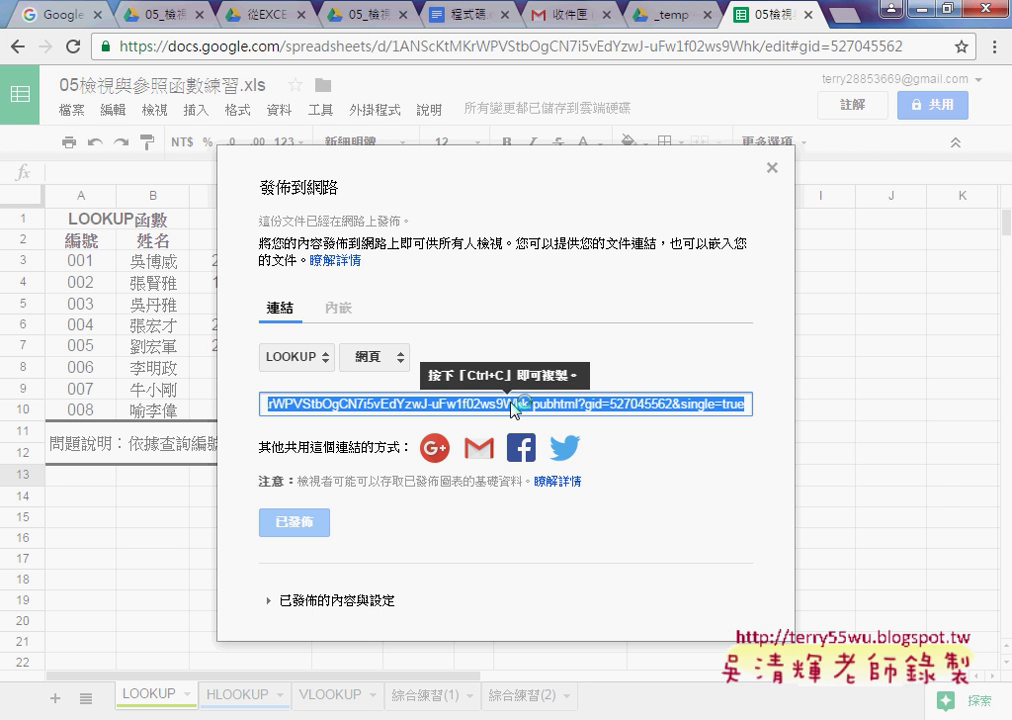
Copy the published pubhtml link and open a new browser tab
right_click(510, 403)
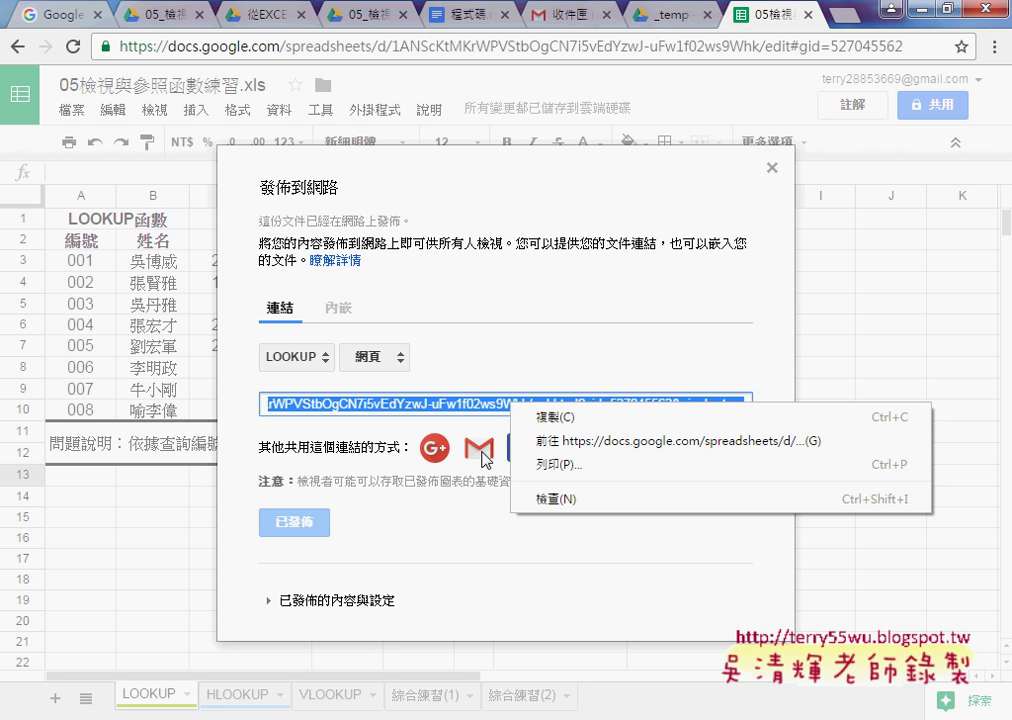
click(574, 334)
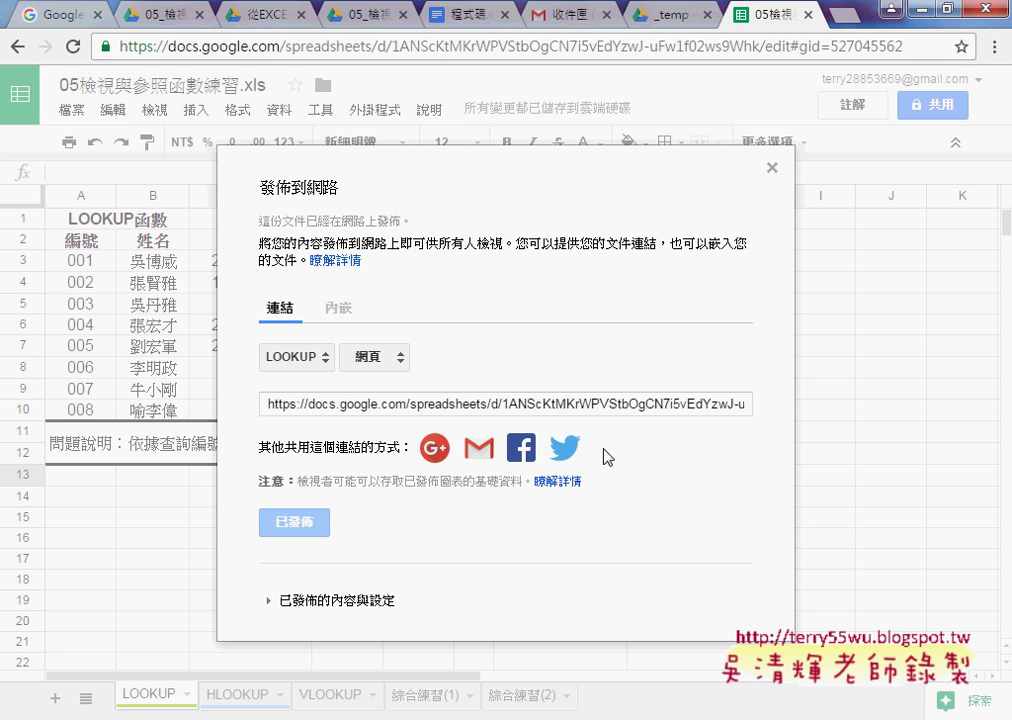
click(499, 411)
mouse_move(264, 404)
mouse_down()
mouse_move(833, 411)
mouse_move(262, 405)
mouse_up()
click(745, 408)
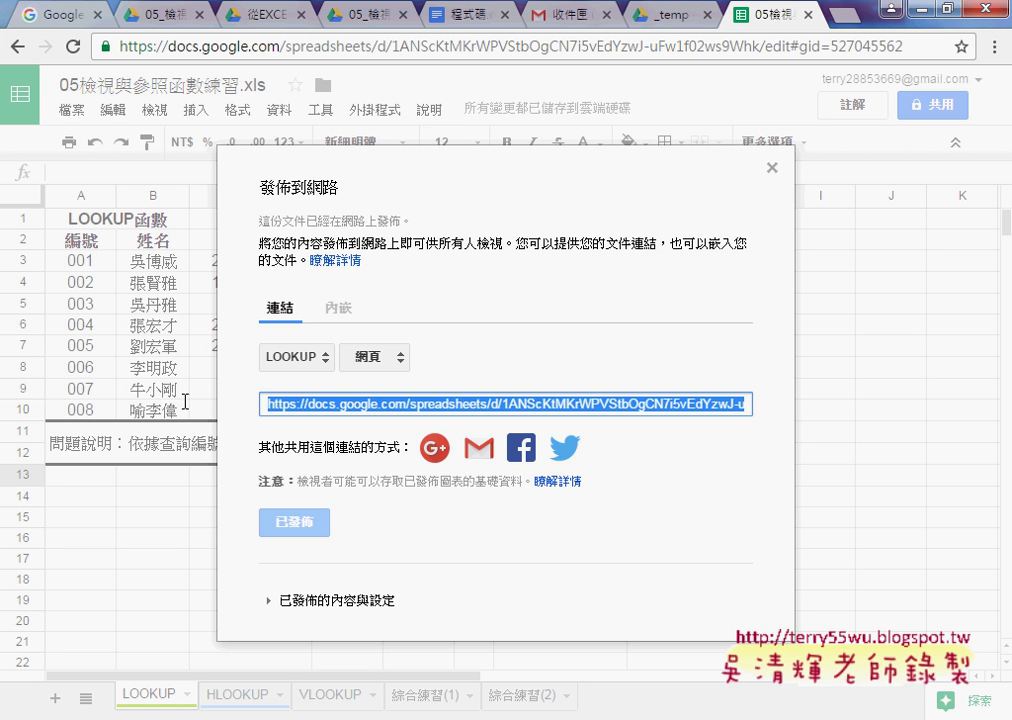
right_click(445, 409)
click(546, 421)
click(851, 21)
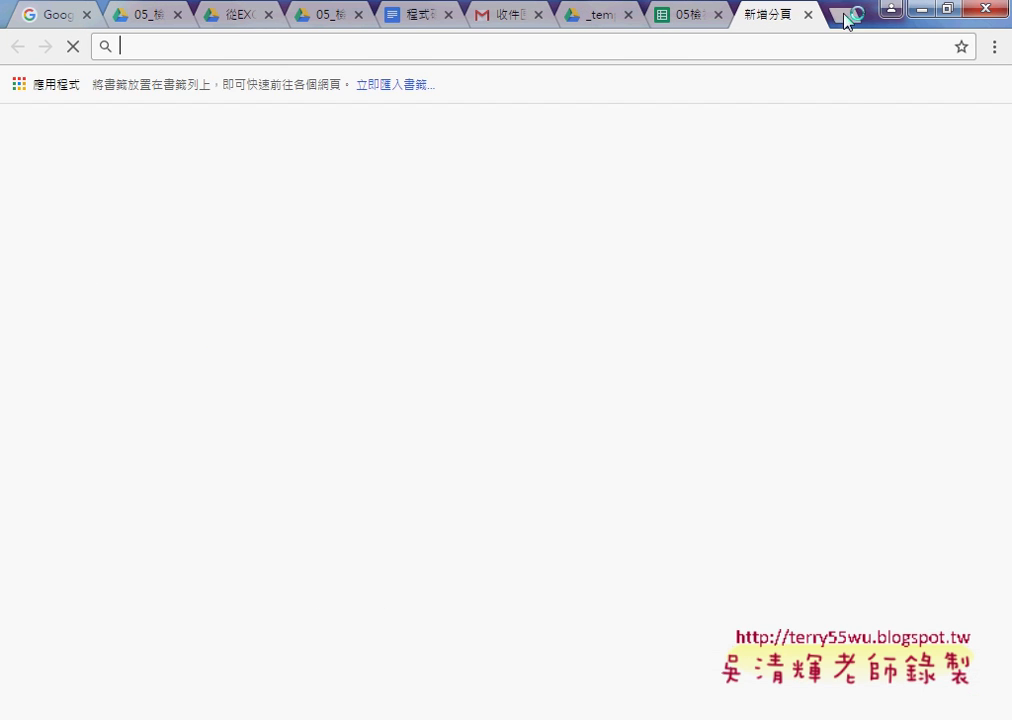
Paste the published link into the address bar to load the LOOKUP page, then return to Sheets
right_click(682, 42)
click(733, 137)
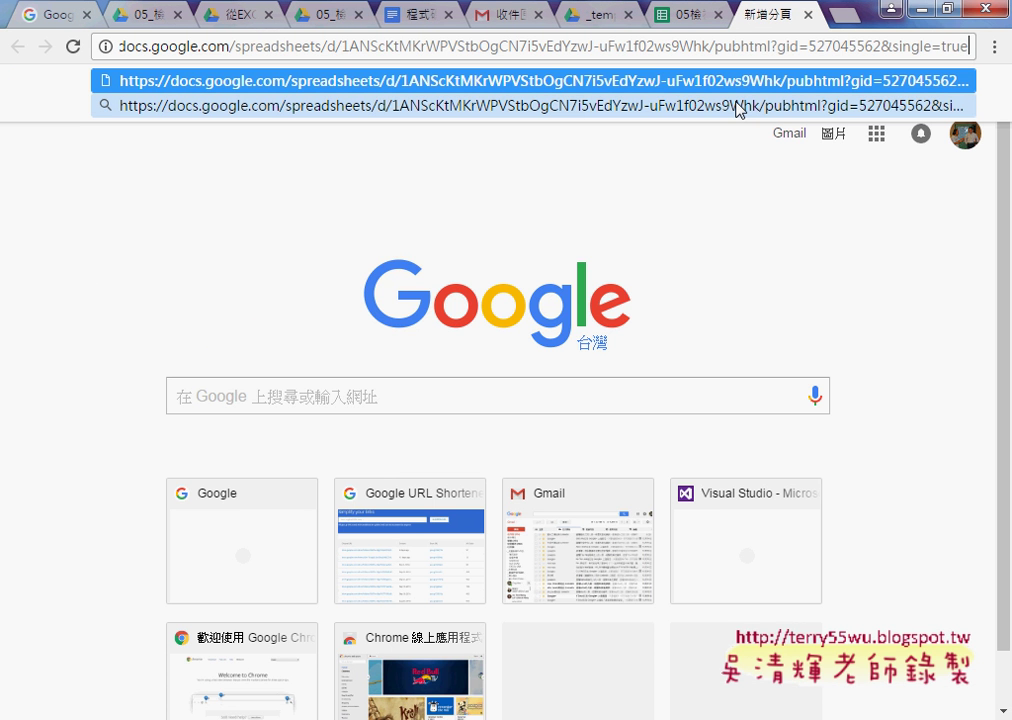
key(Return)
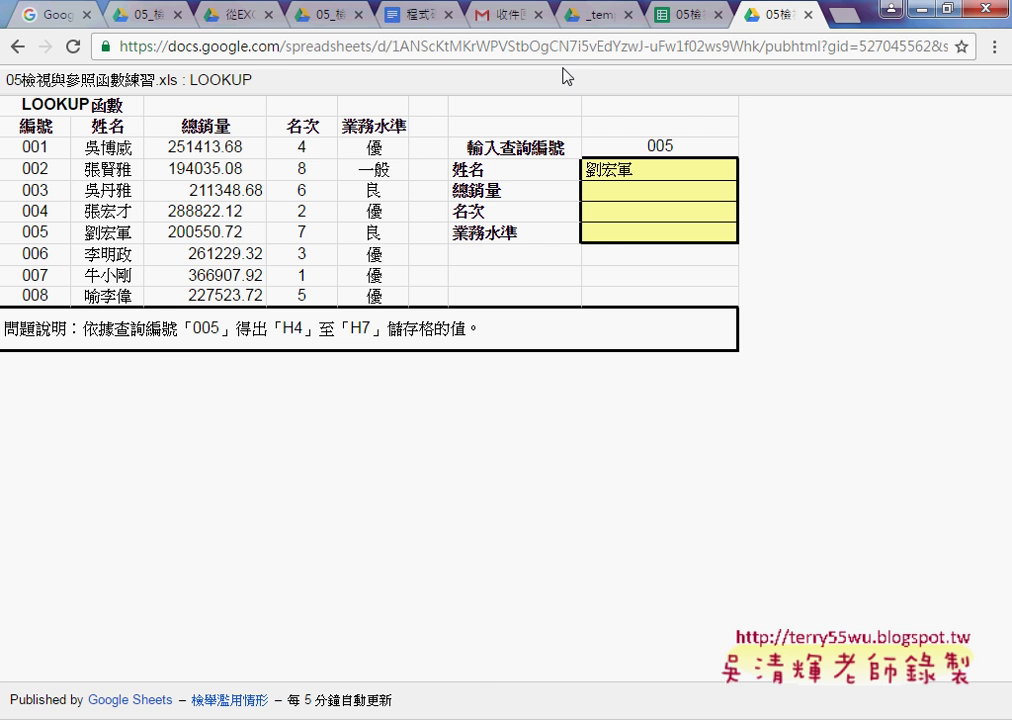
click(692, 22)
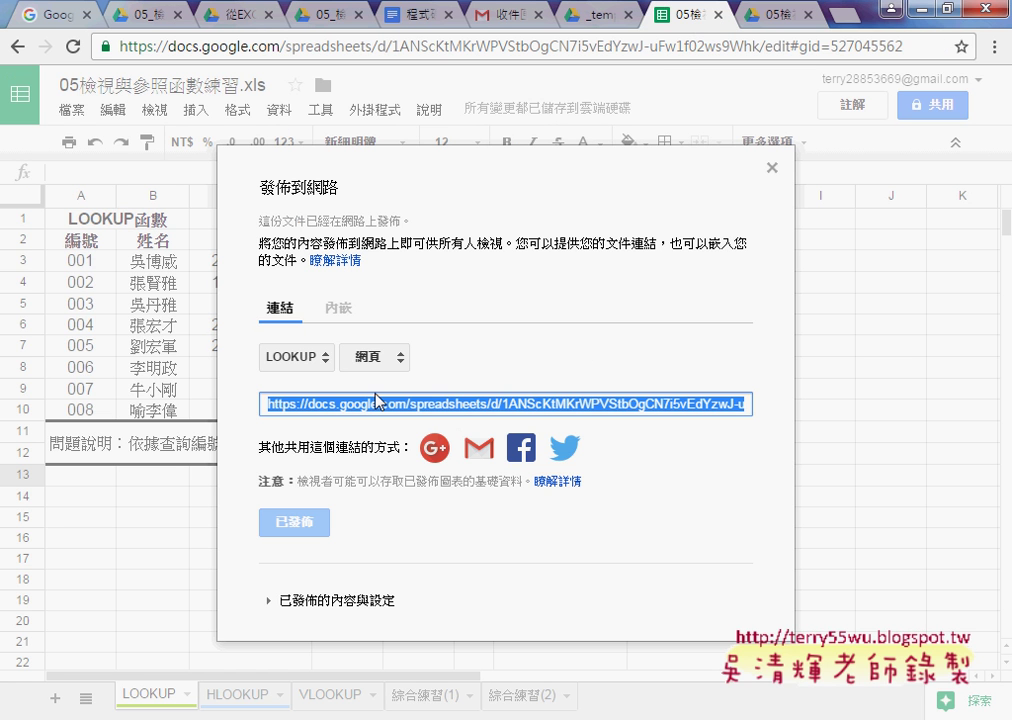
Switch the publishing format to PDF and close the publish settings
click(371, 363)
click(418, 447)
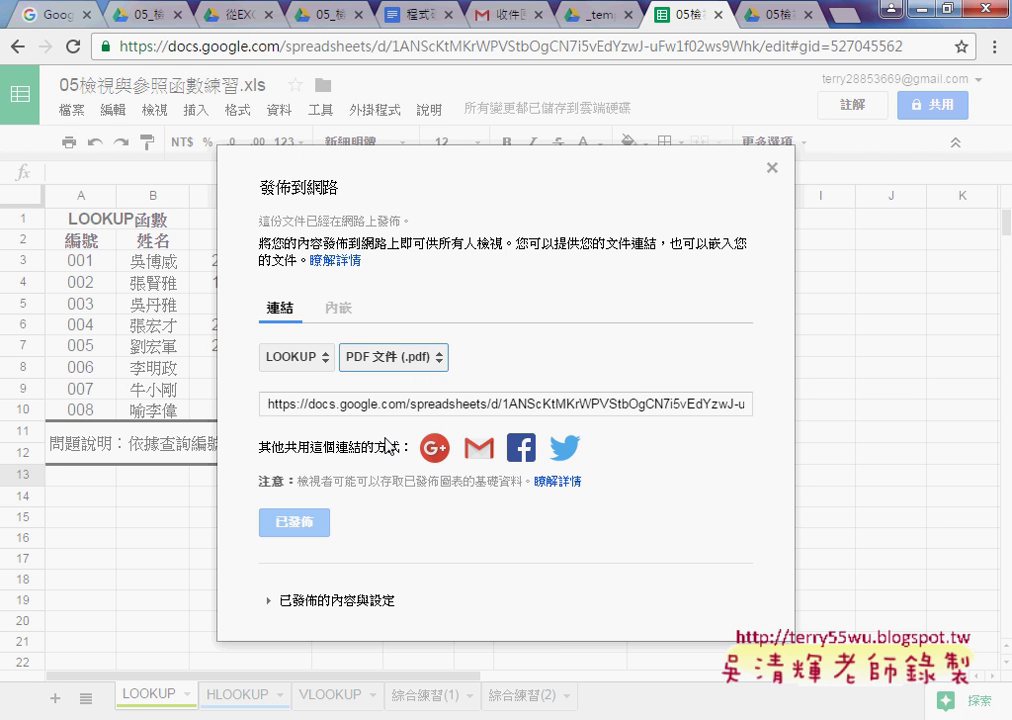
click(371, 407)
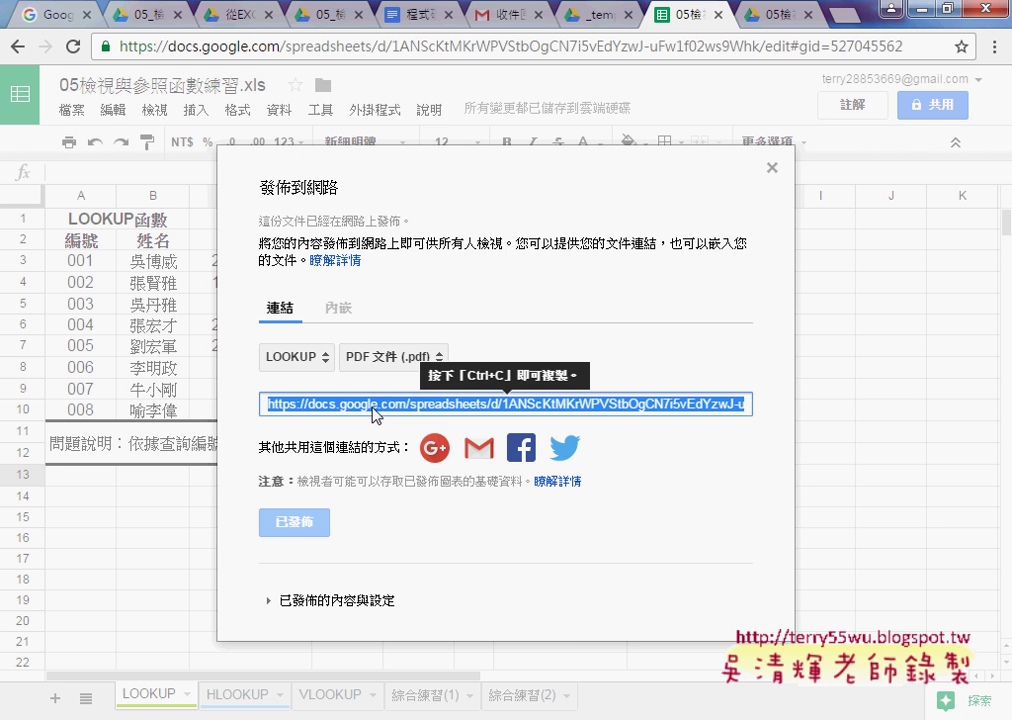
click(772, 168)
click(71, 110)
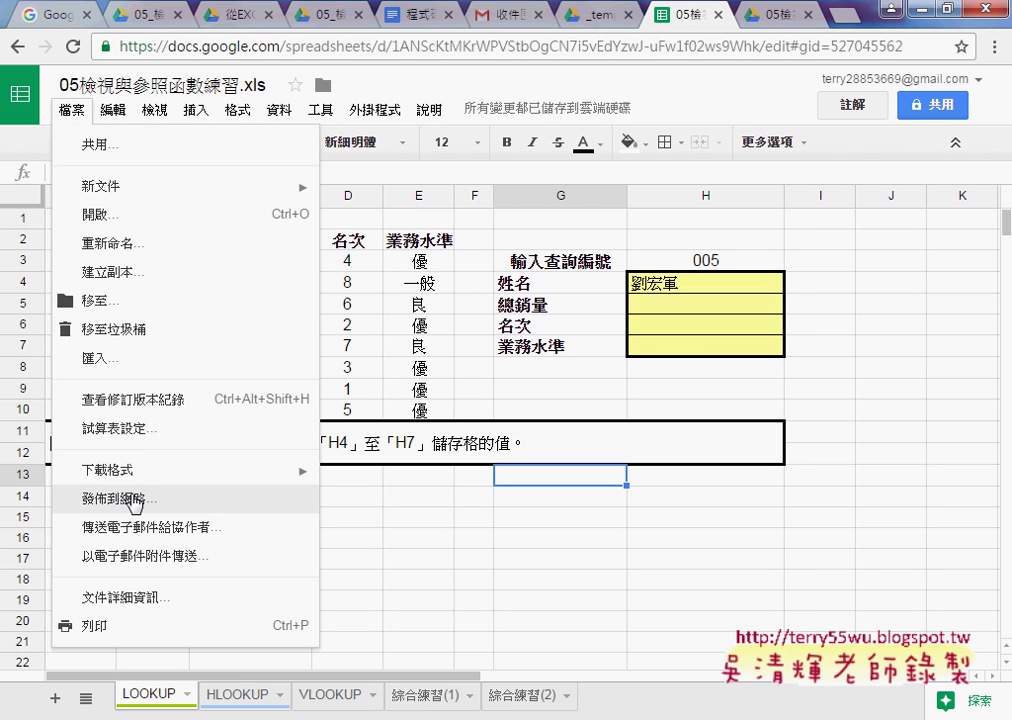
key(Escape)
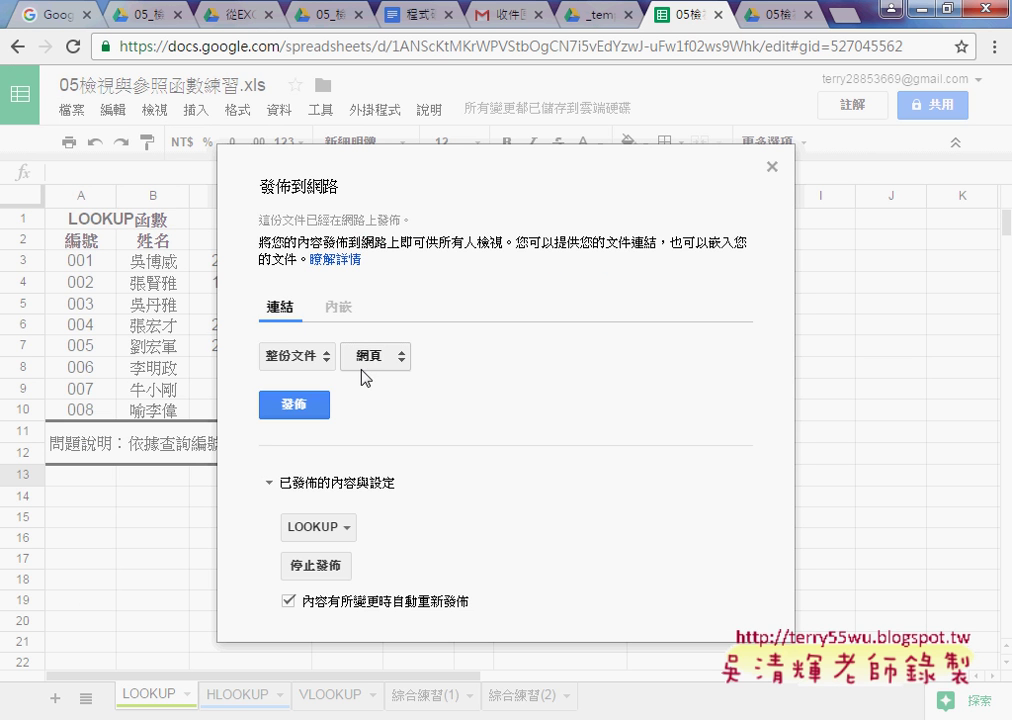
Stop publishing, then republish only the LOOKUP sheet as a PDF
click(305, 350)
click(388, 400)
click(378, 356)
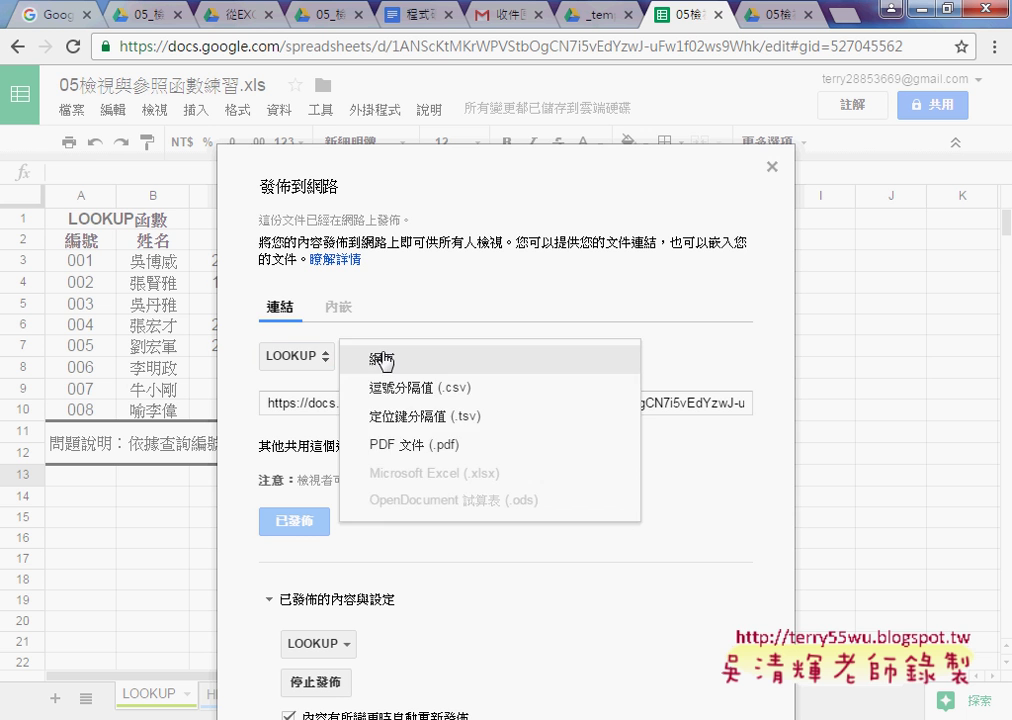
click(413, 452)
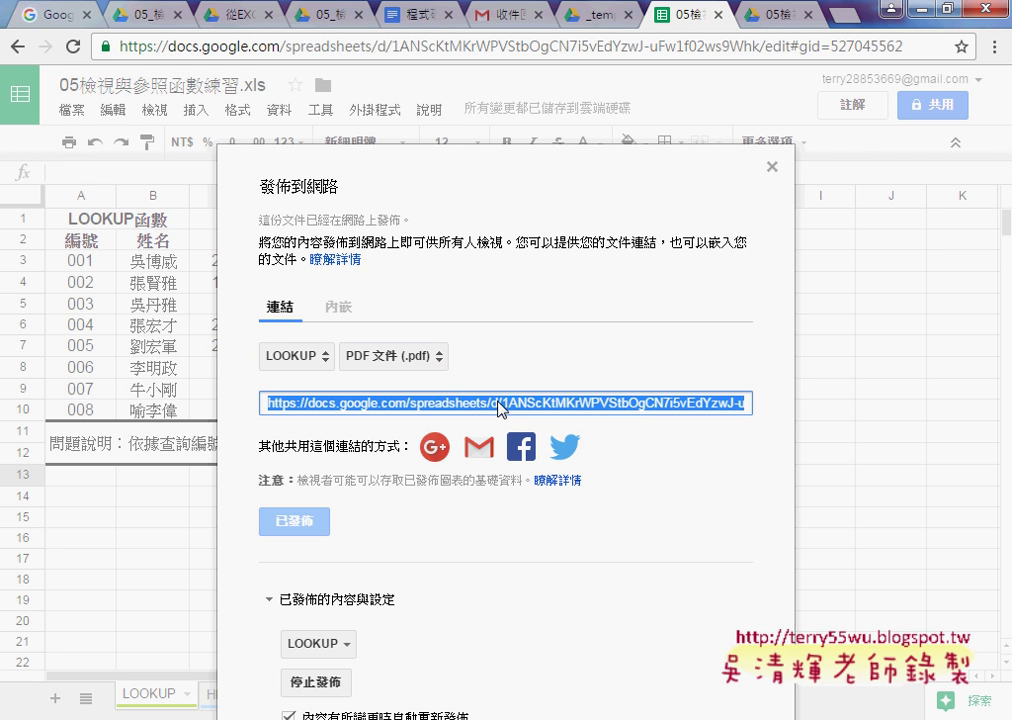
click(327, 686)
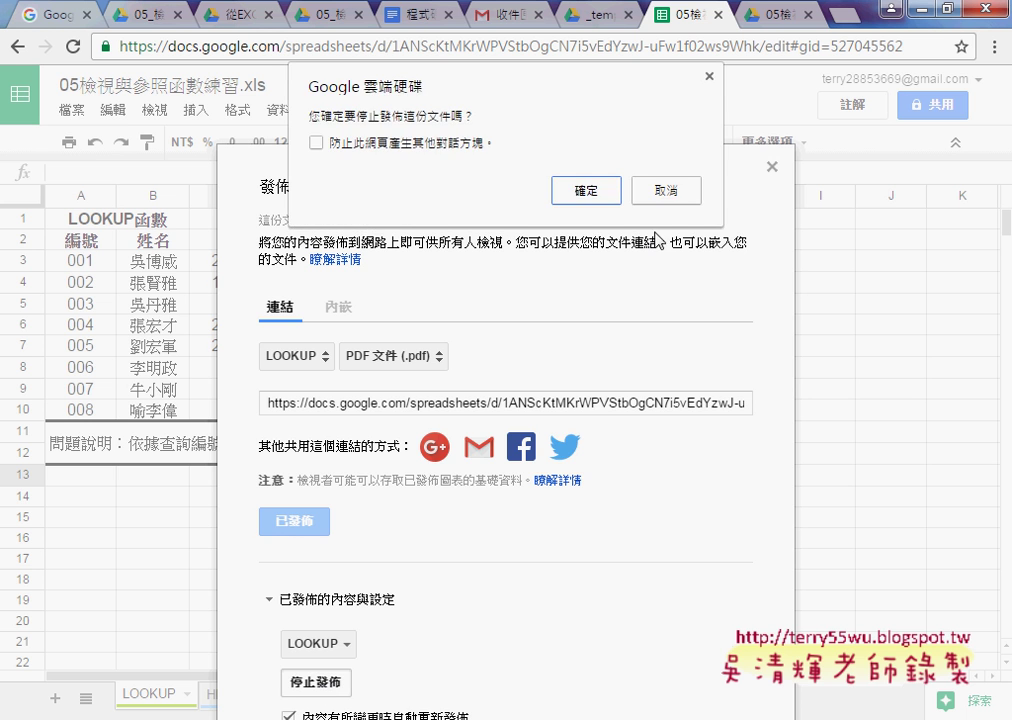
click(585, 125)
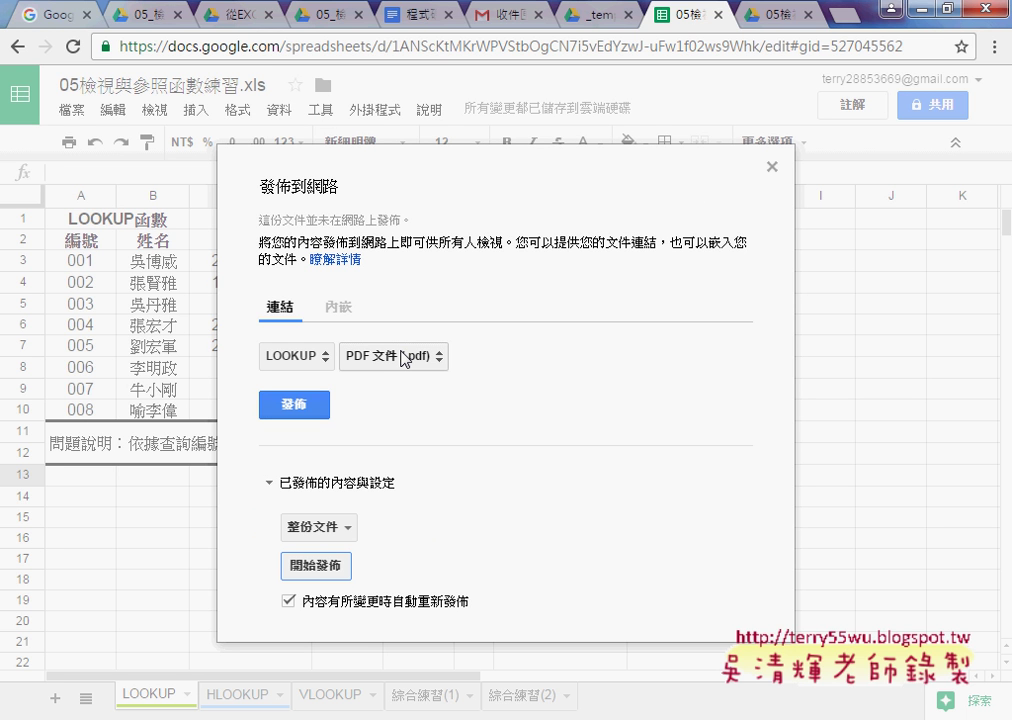
click(310, 408)
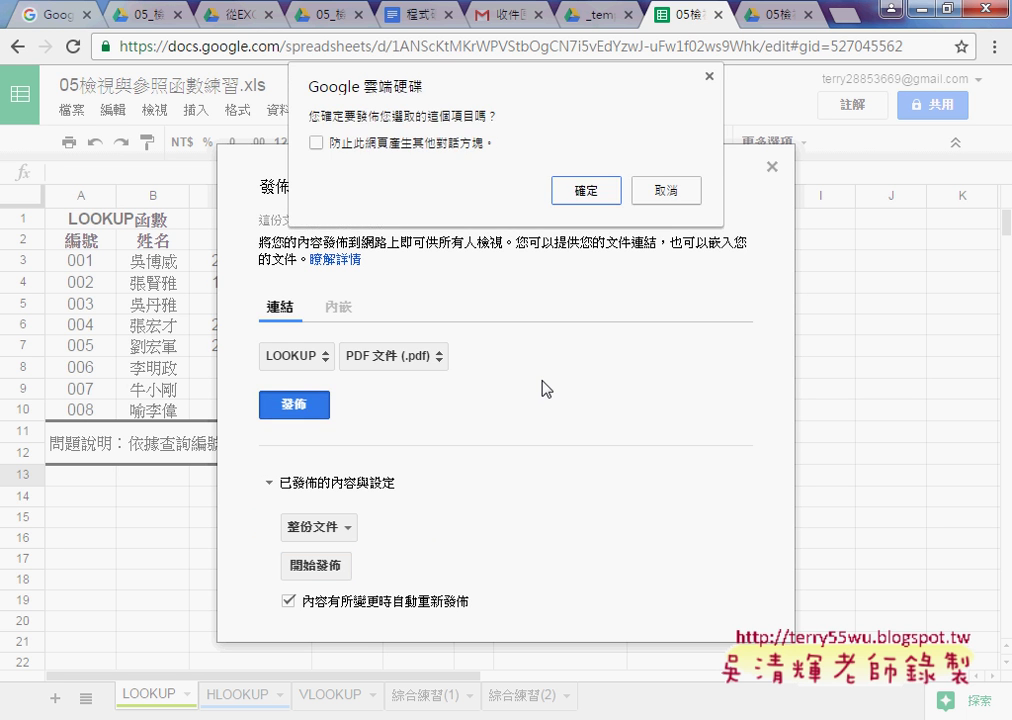
click(590, 210)
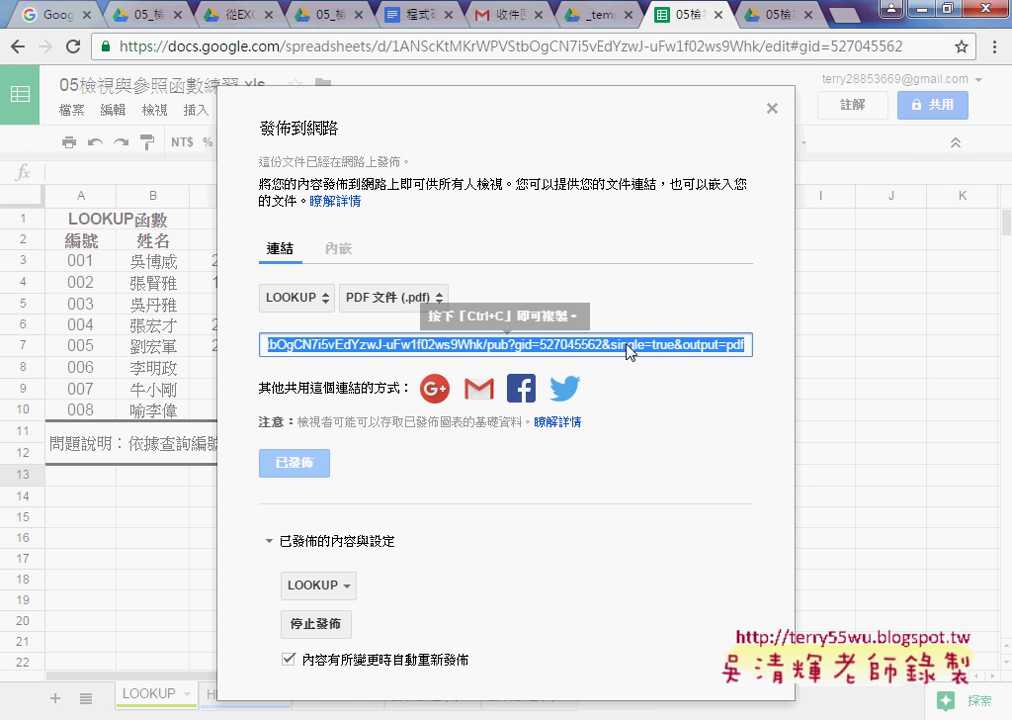
Copy the output=pdf publish link and open a new blank tab for it
right_click(598, 344)
click(650, 357)
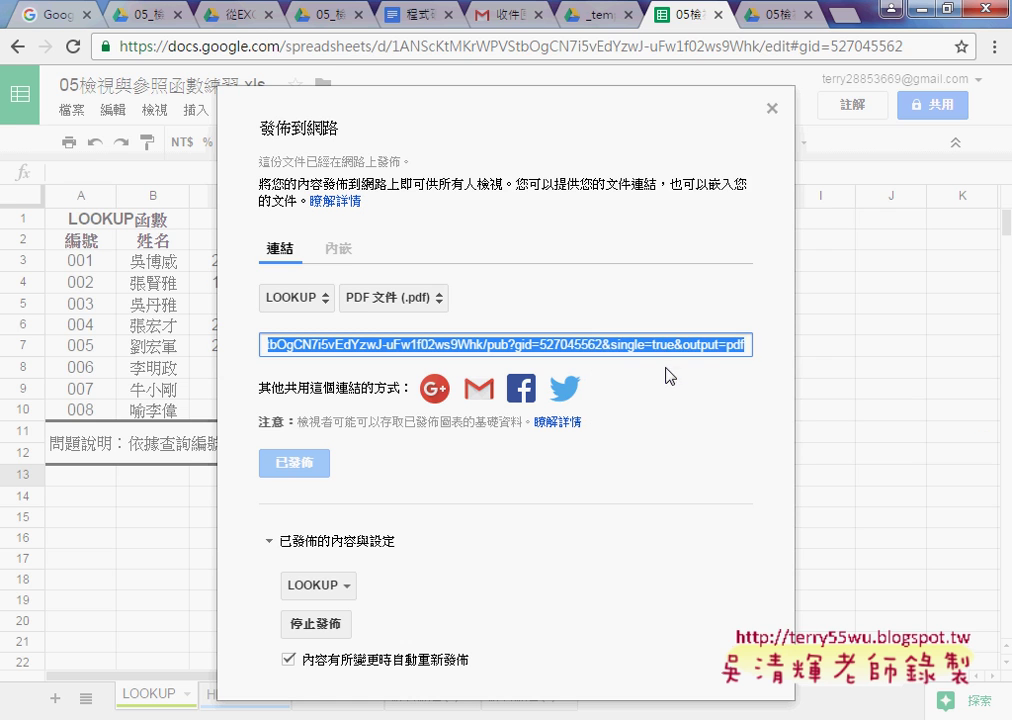
click(850, 22)
right_click(754, 57)
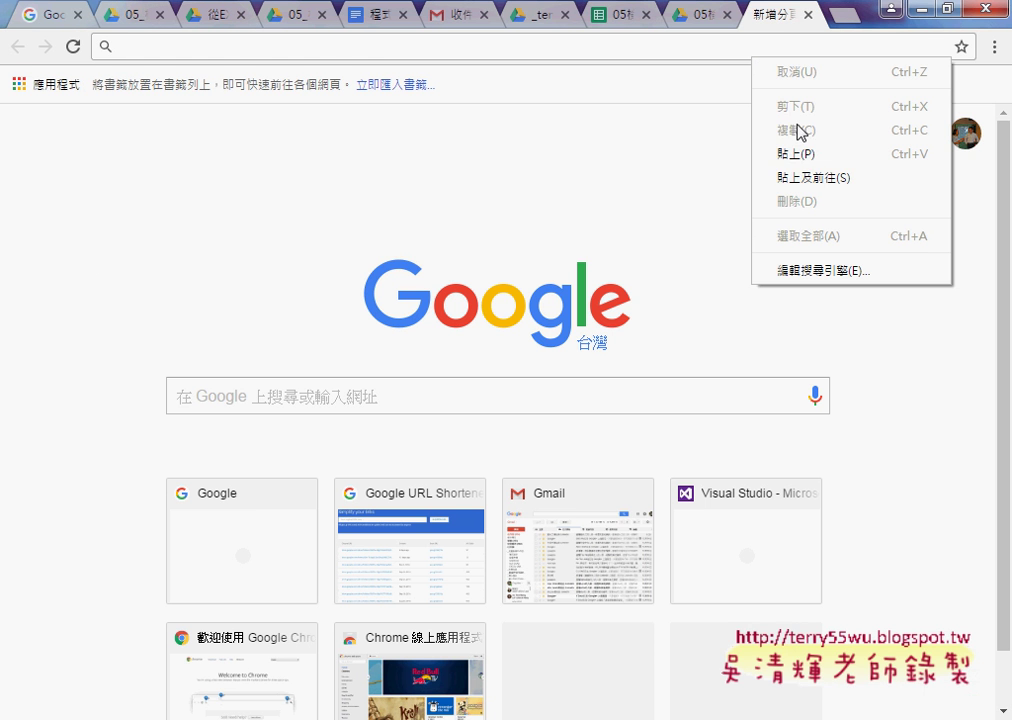
Load the PDF link, open the downloaded 05檢視與參照函數練習.xls - LOOKUP.pdf, then close its tab
click(813, 180)
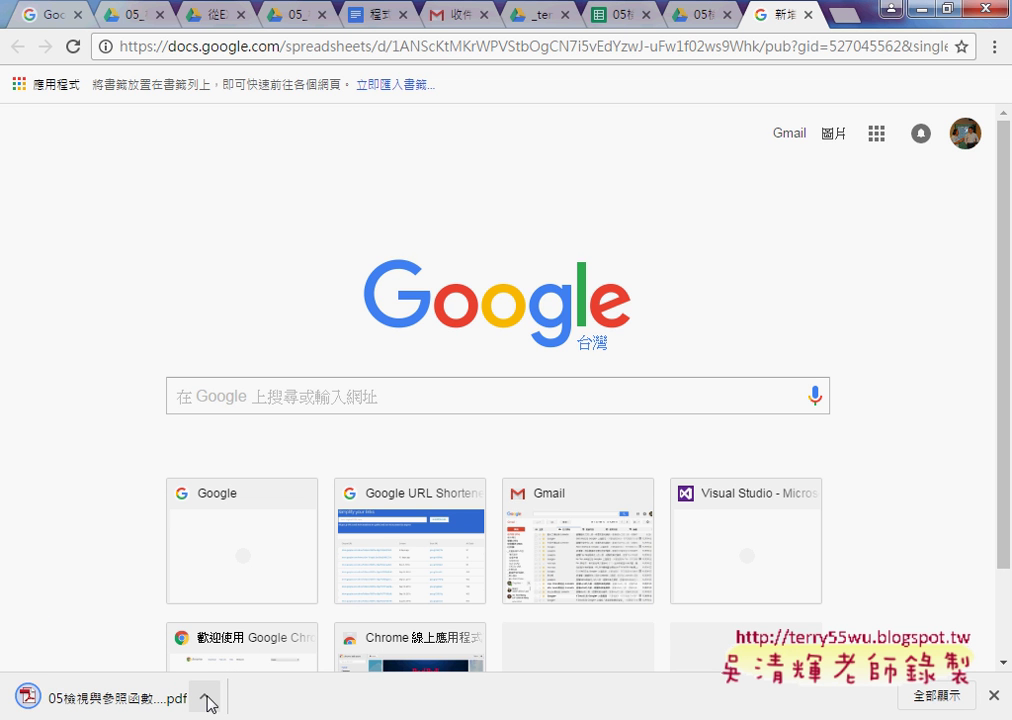
click(206, 700)
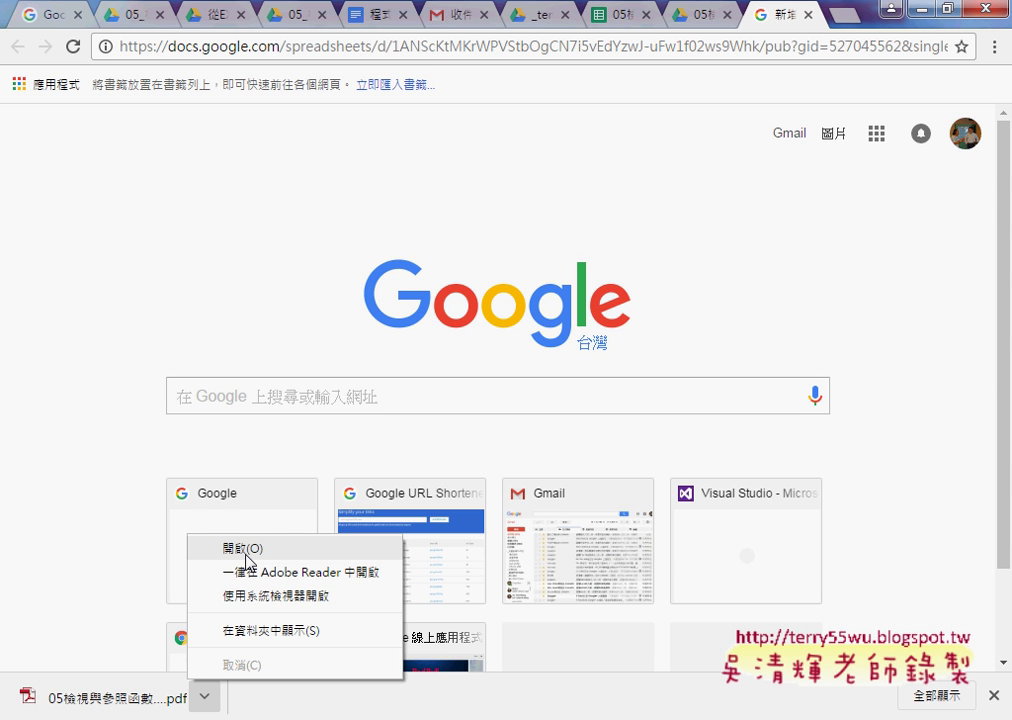
click(255, 546)
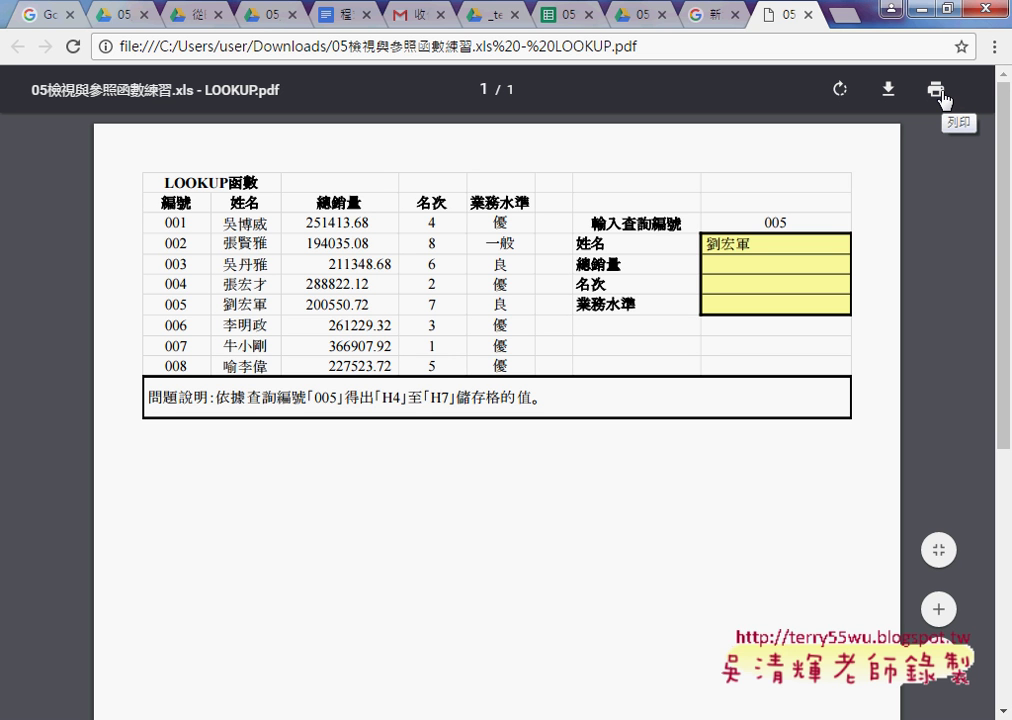
click(809, 15)
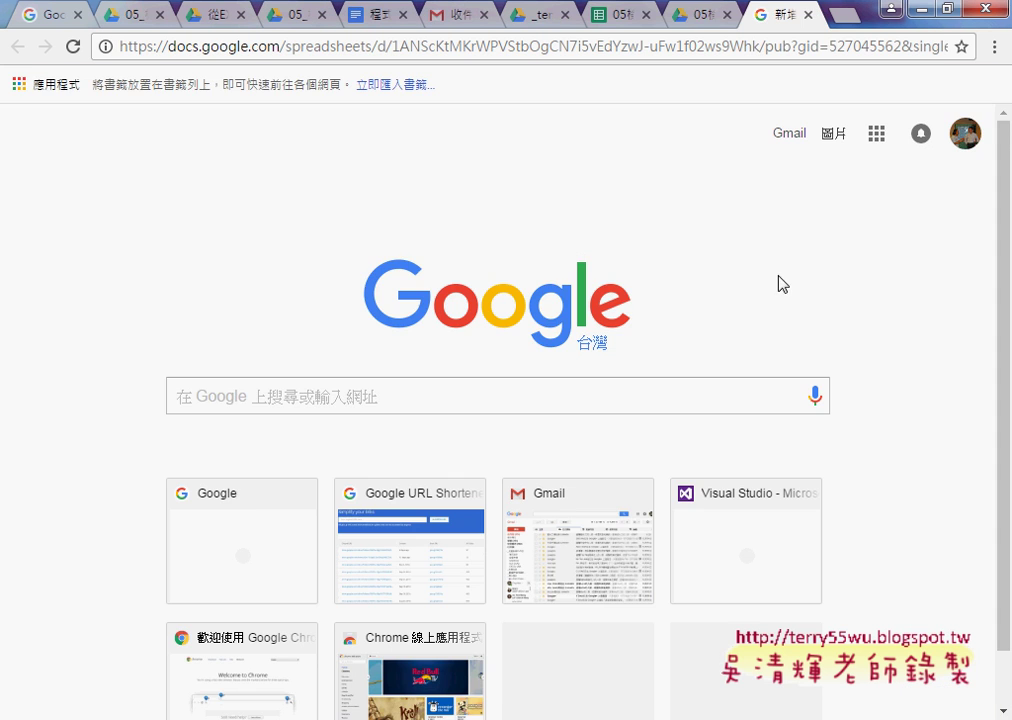
Close the extra tabs, copy the PDF publish link from the dialog, and open a new tab
click(809, 15)
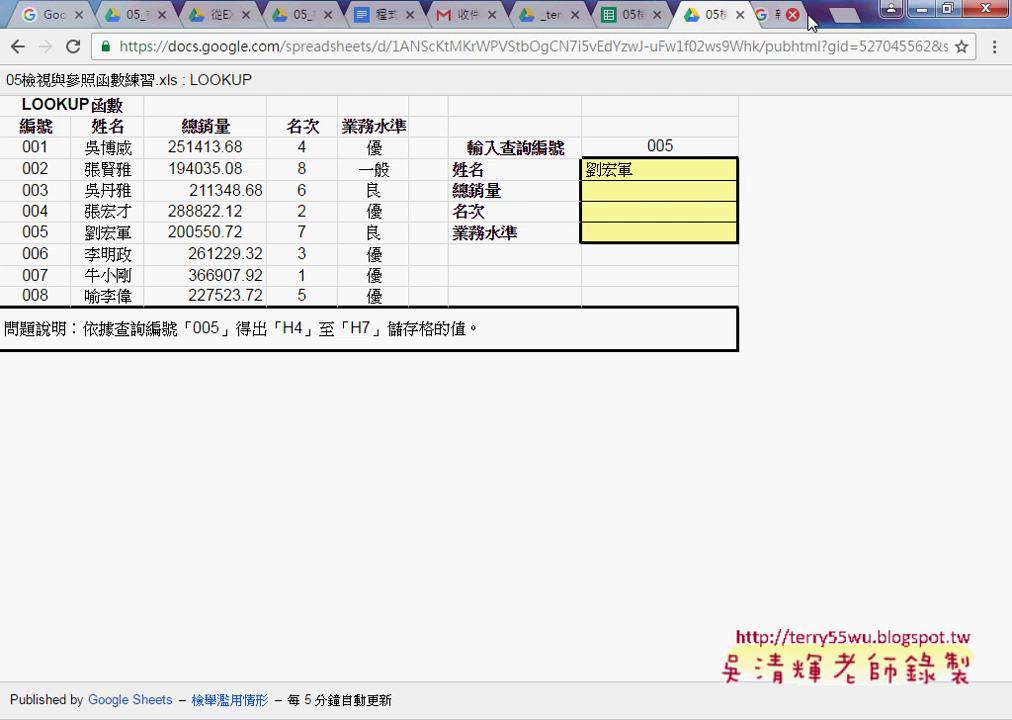
click(809, 15)
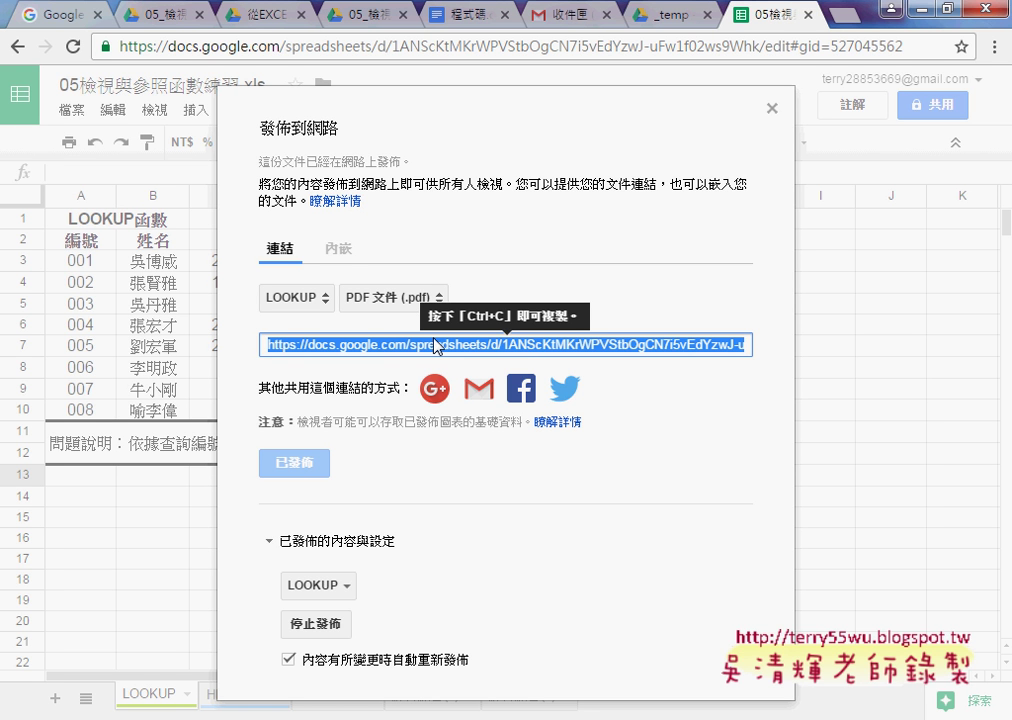
right_click(570, 349)
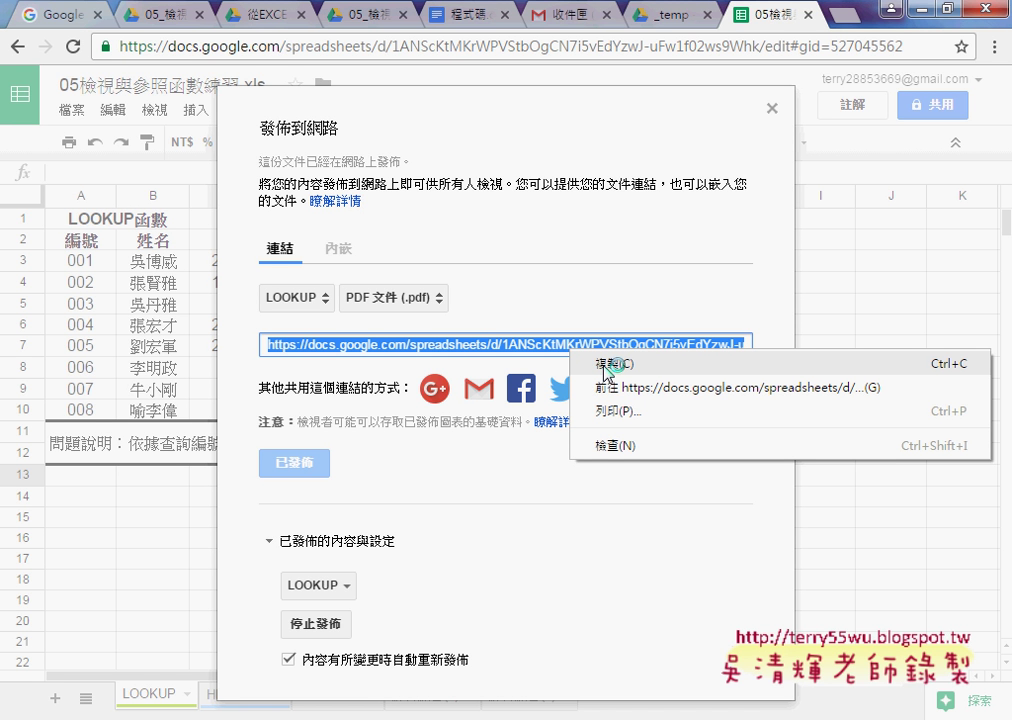
click(617, 365)
key(ctrl+t)
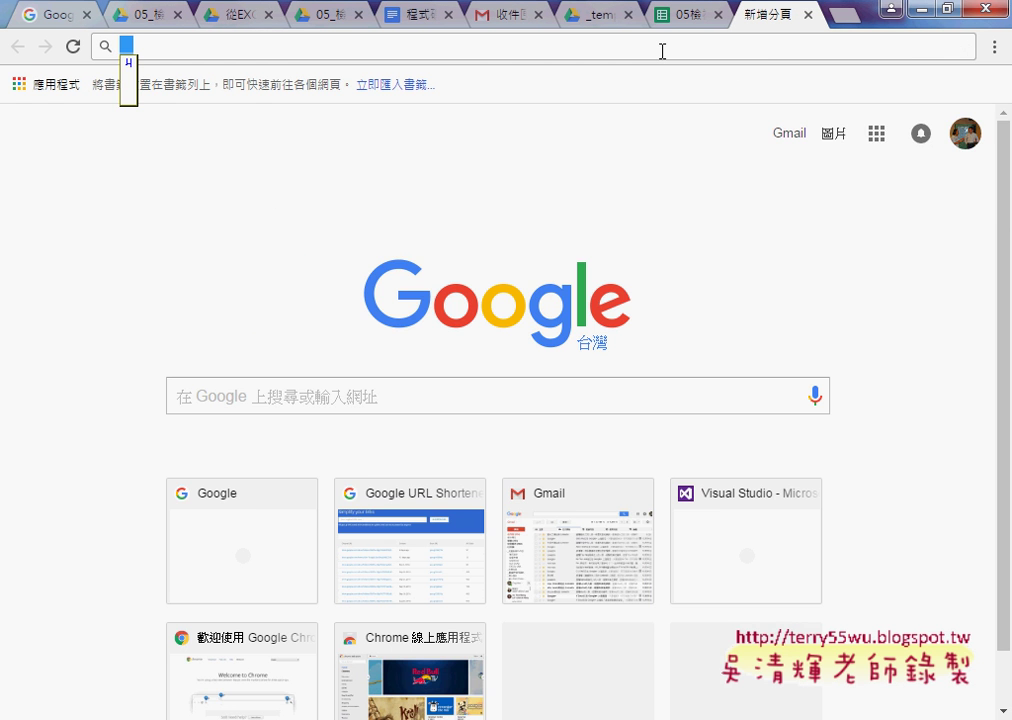
Shorten the copied PDF publish link on goo.gl, producing goo.gl/dS2Gye
text(goo.gl)
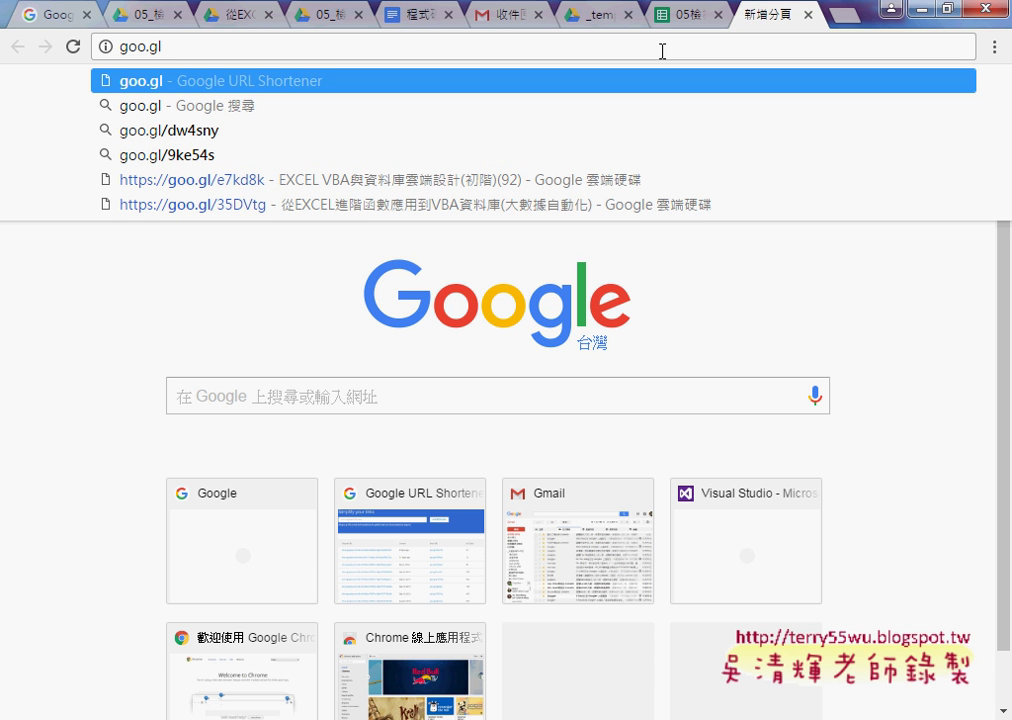
key(Return)
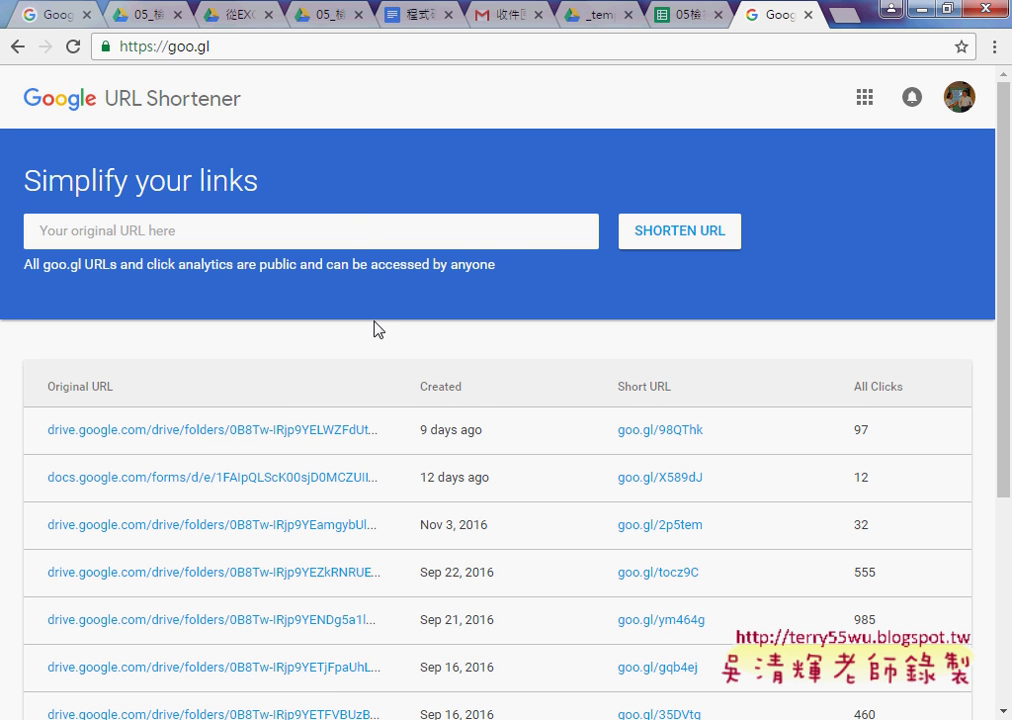
click(346, 235)
right_click(346, 237)
click(391, 357)
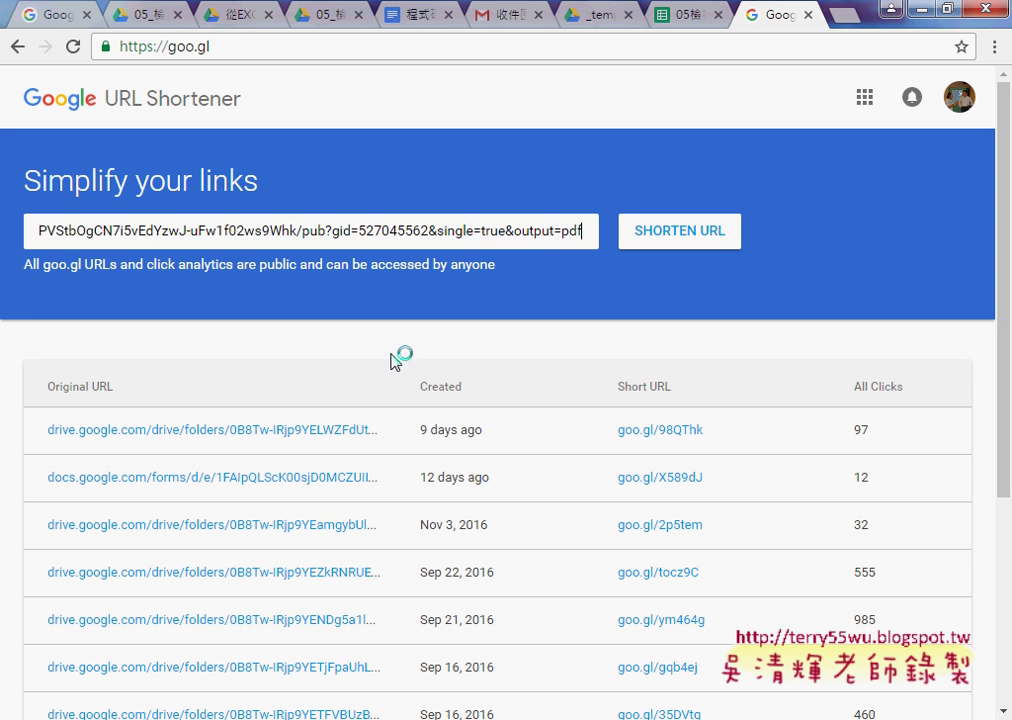
click(670, 238)
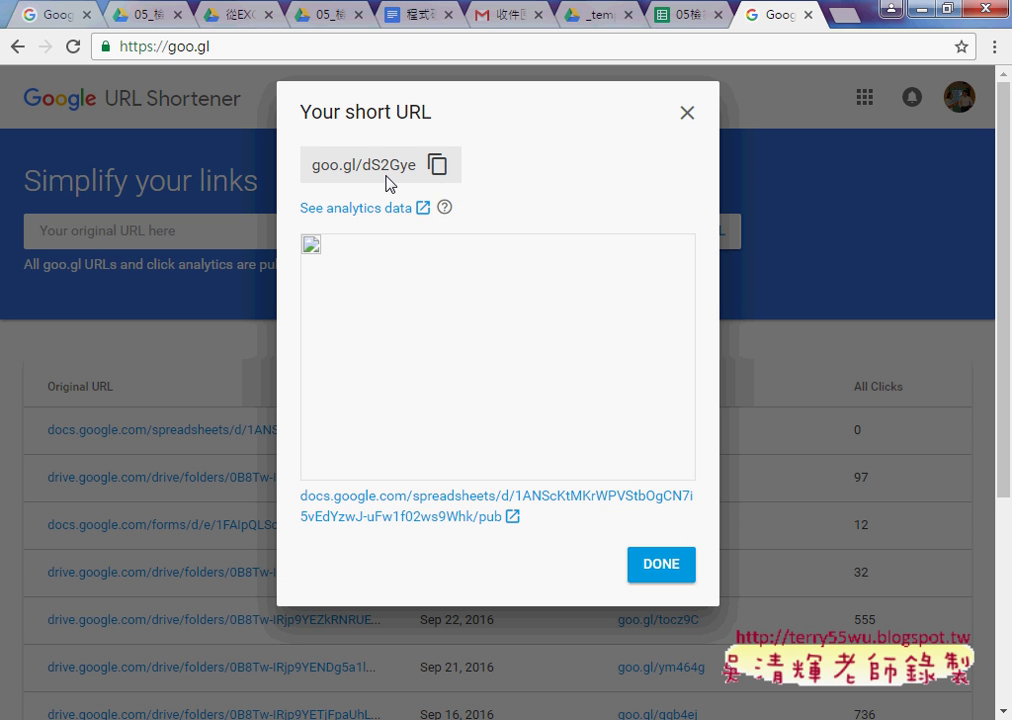
Dismiss the short-URL result and display the QR code for goo.gl/dS2Gye
drag(309, 165, 418, 165)
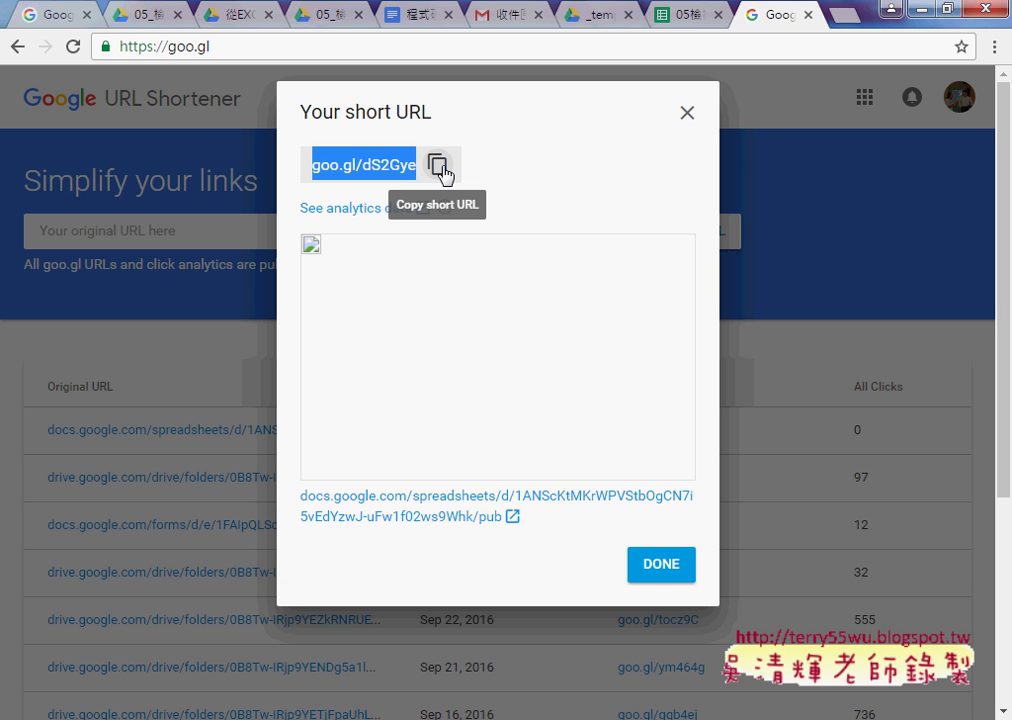
click(653, 576)
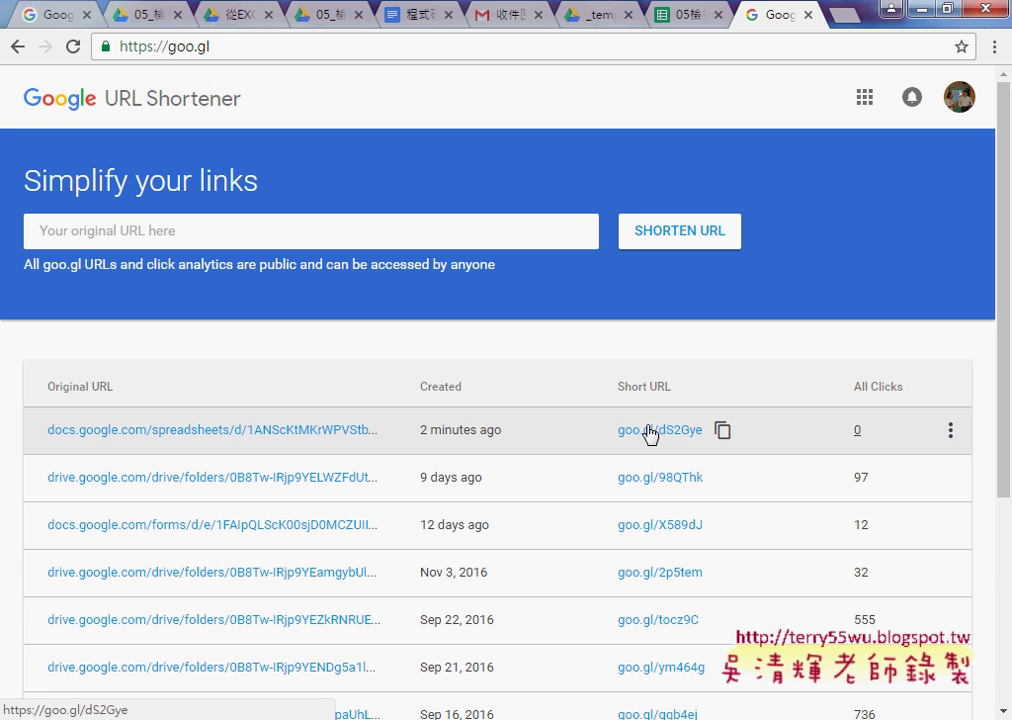
click(951, 432)
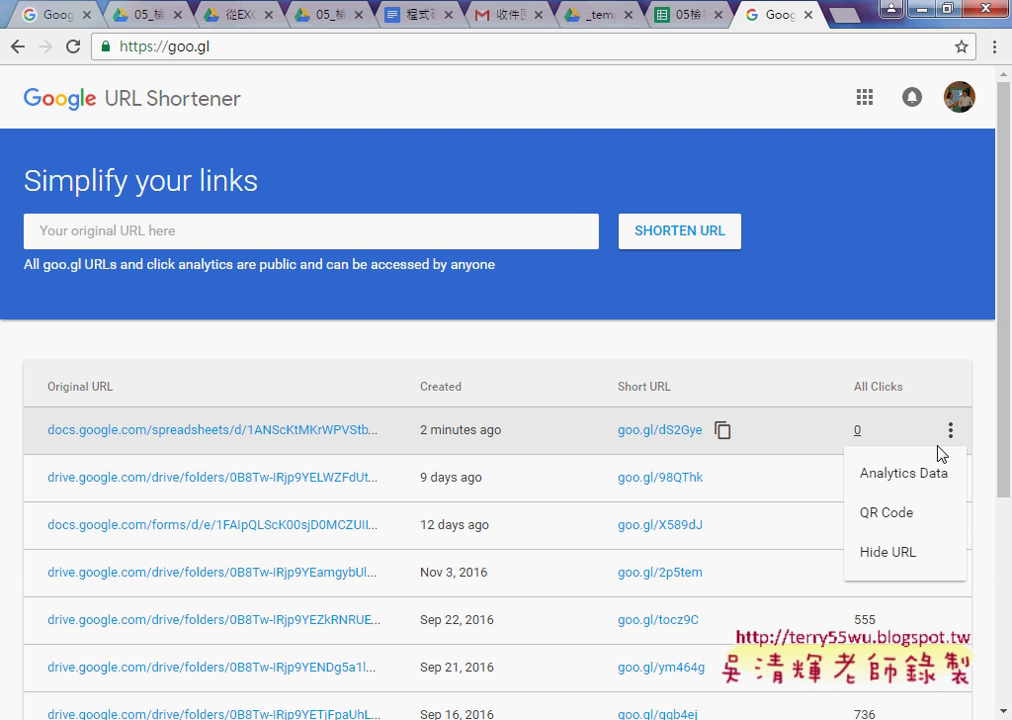
mouse_move(476, 243)
mouse_down()
mouse_move(500, 275)
mouse_move(662, 400)
mouse_up()
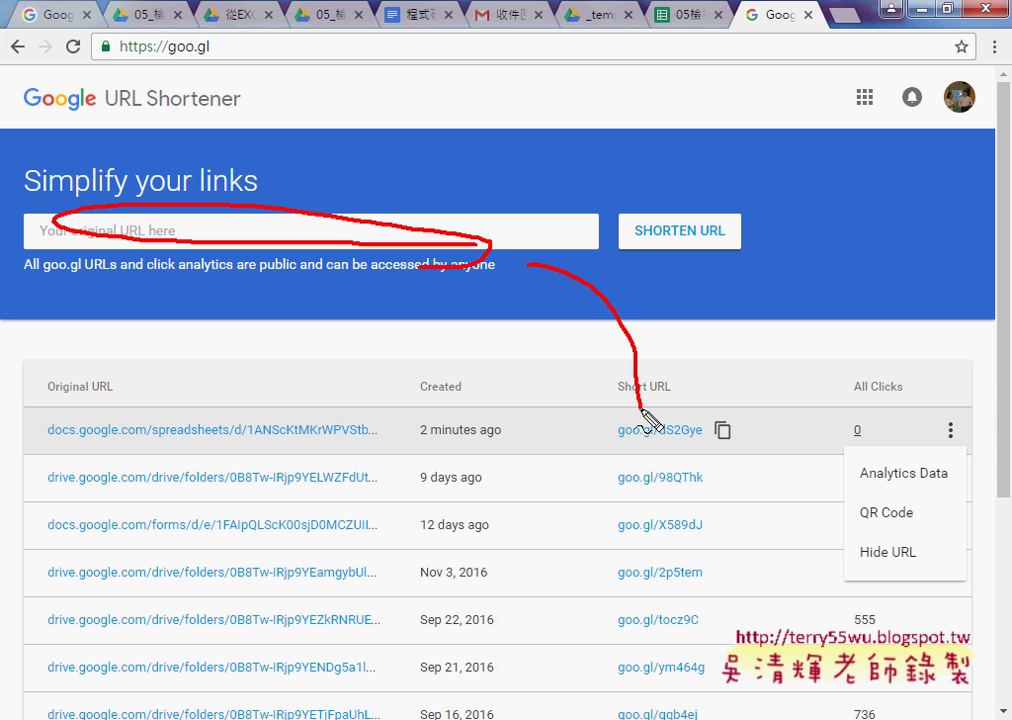
mouse_move(936, 442)
mouse_down()
mouse_move(842, 512)
mouse_move(925, 514)
mouse_up()
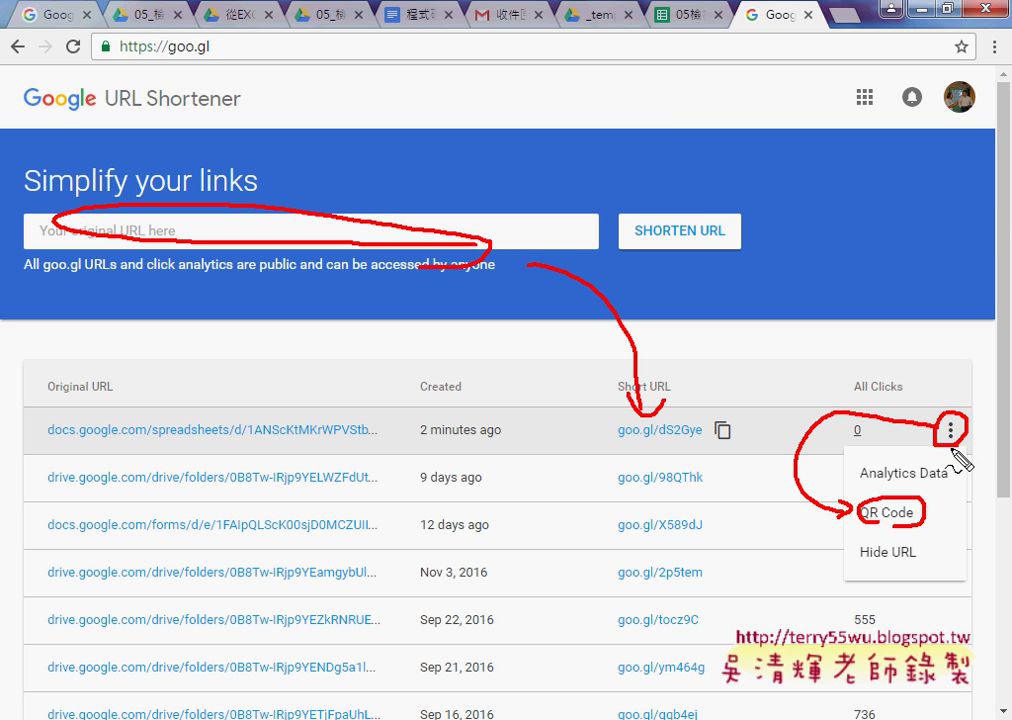
key(Escape)
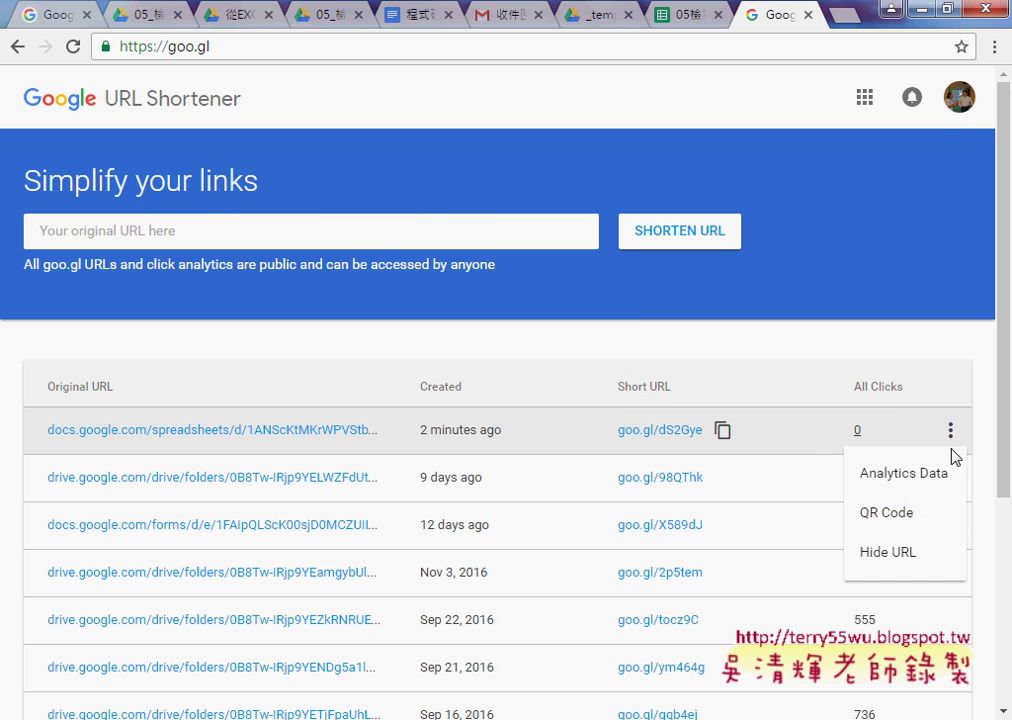
click(918, 518)
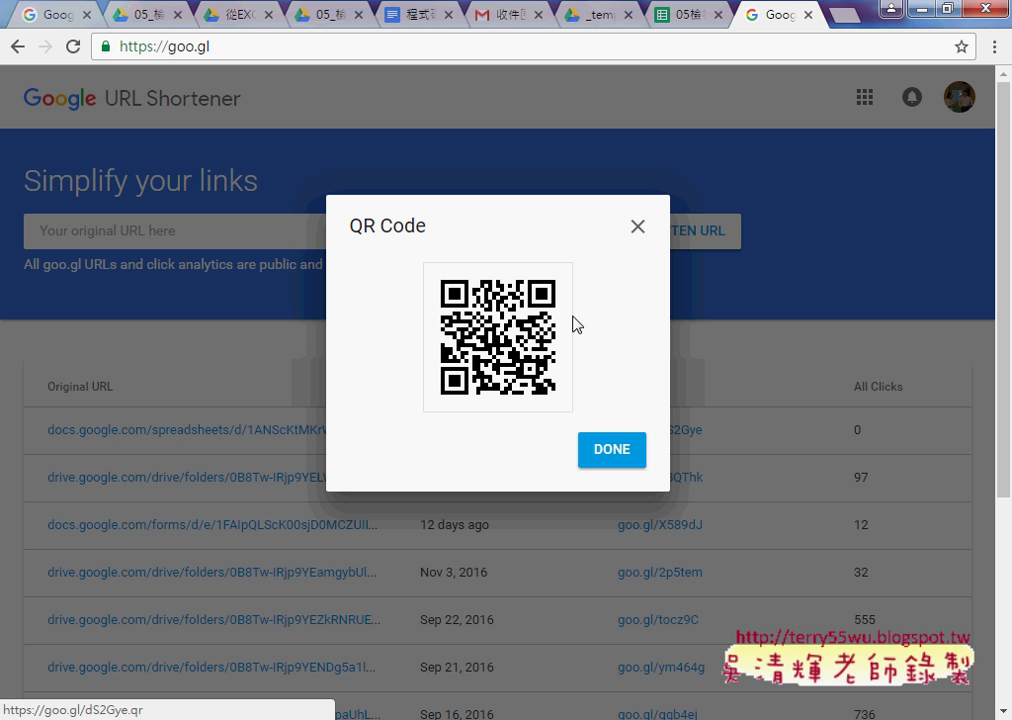
Close the QR code and open Analytics Data for goo.gl/35DVtg
click(636, 231)
scroll(831, 433, down, 1)
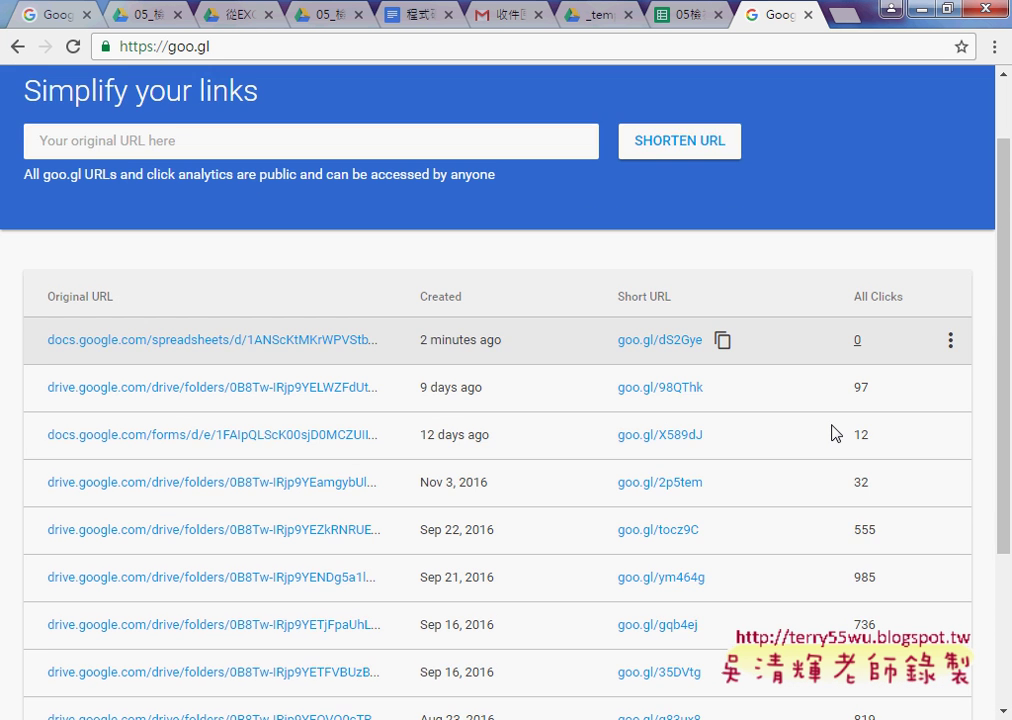
scroll(836, 433, down, 1)
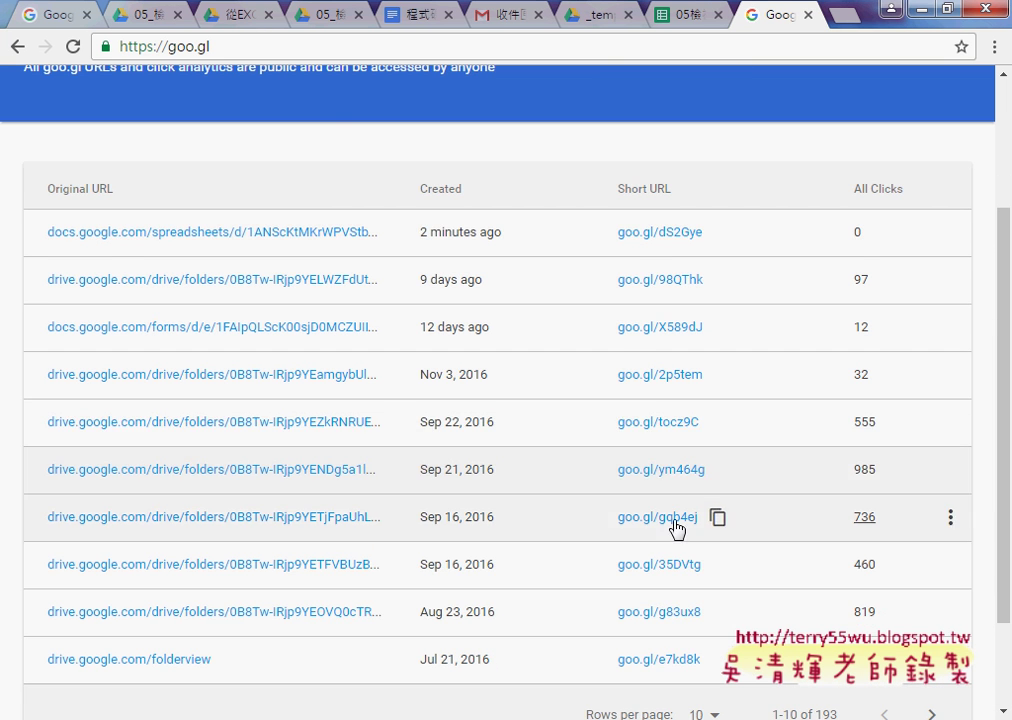
scroll(792, 556, down, 1)
click(950, 467)
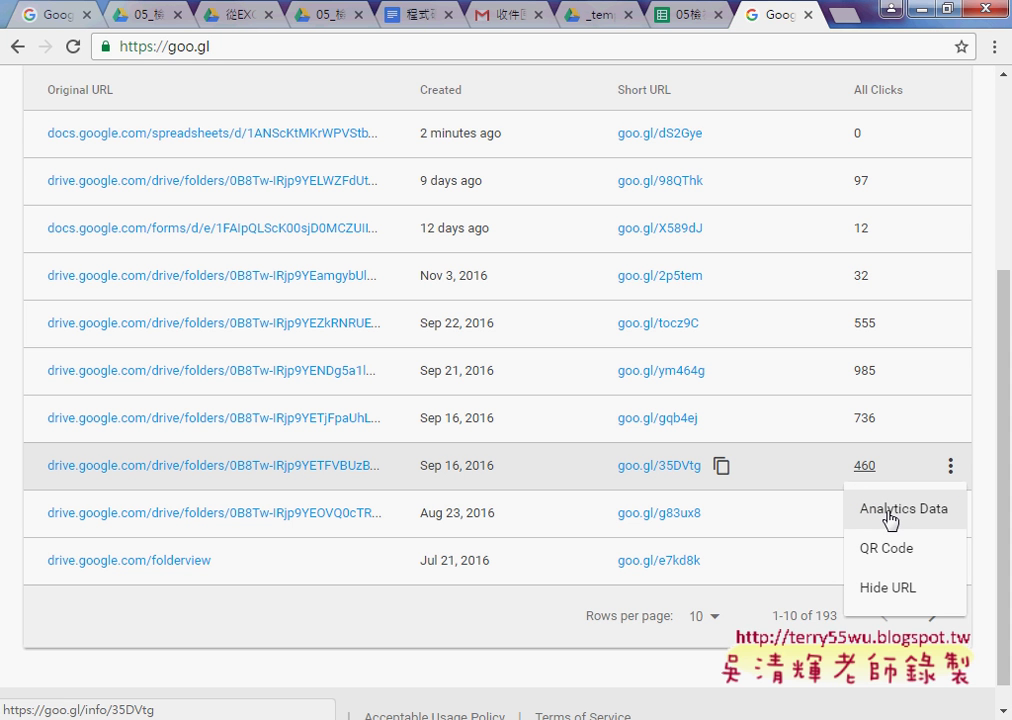
click(936, 515)
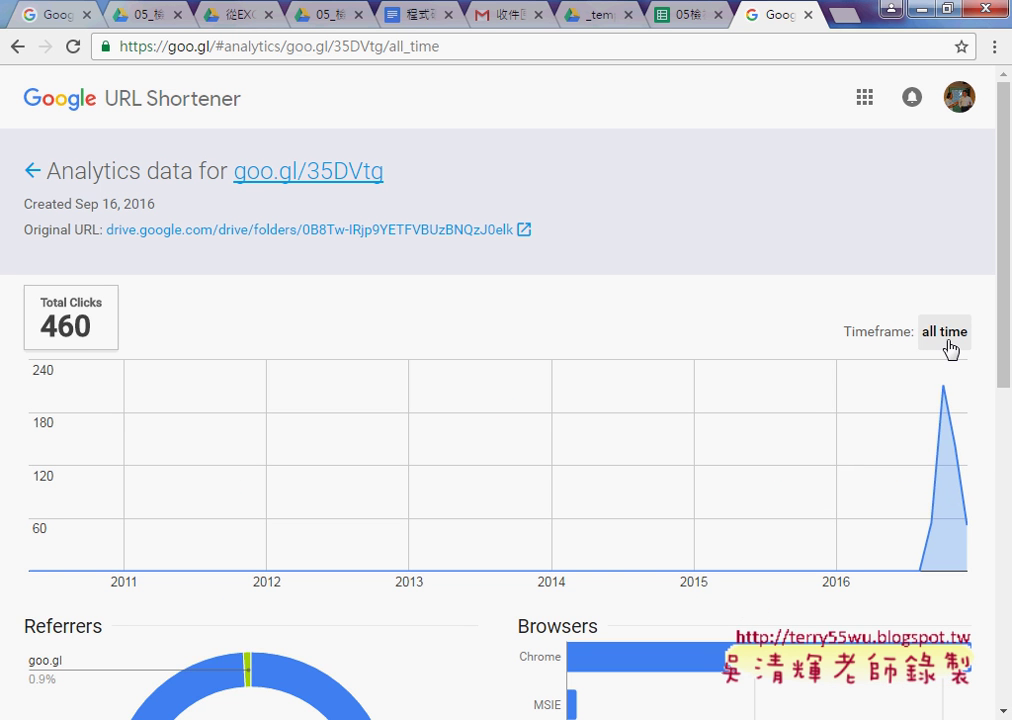
Toggle the timeframe between month and week, ending on month, and review the click breakdowns
click(950, 340)
click(922, 448)
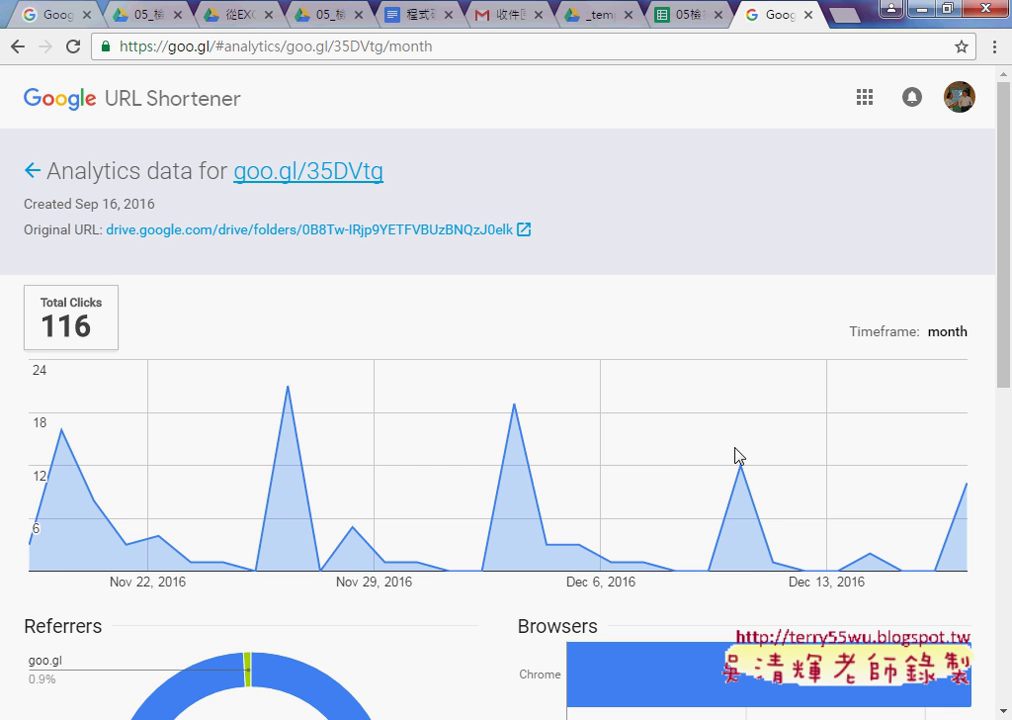
click(948, 336)
click(930, 417)
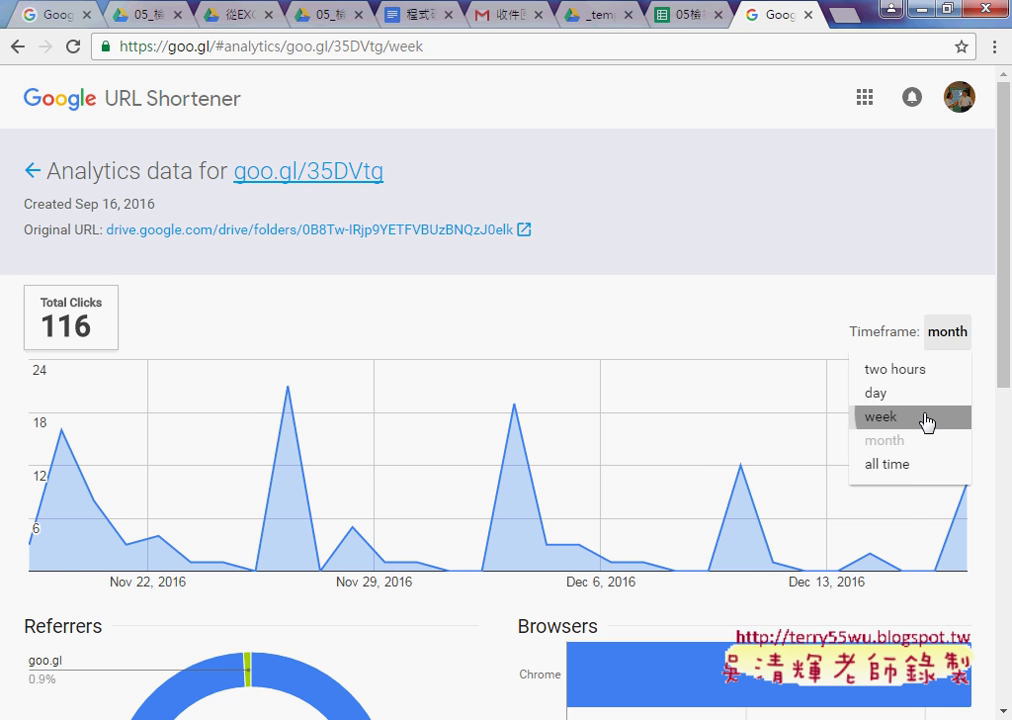
click(962, 340)
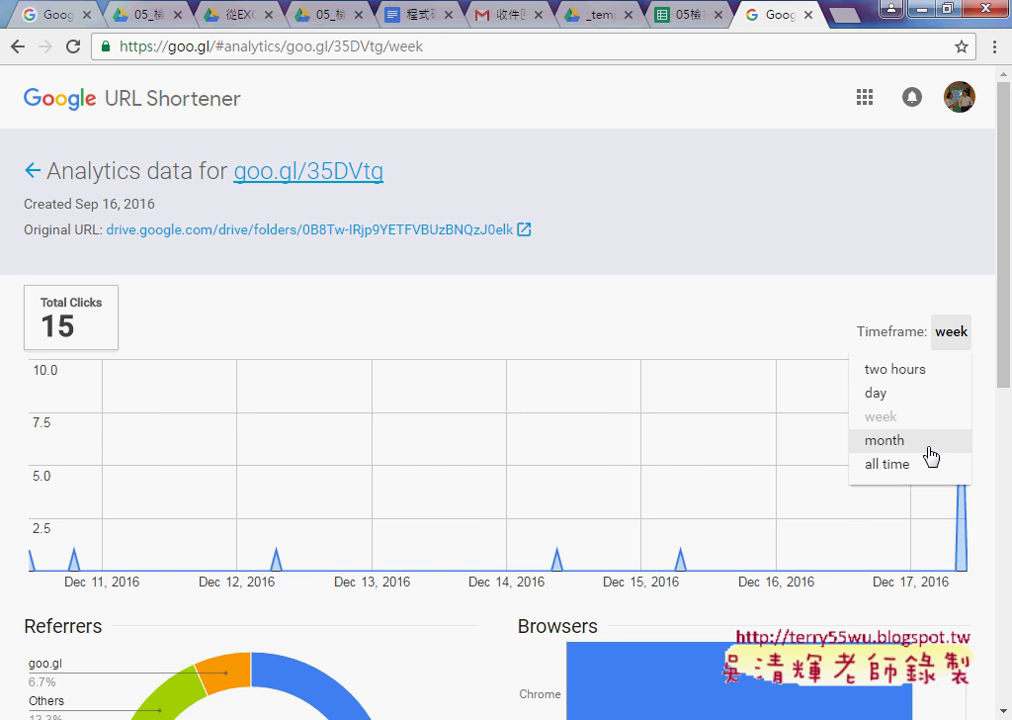
click(926, 454)
scroll(910, 452, down, 3)
scroll(870, 435, down, 1)
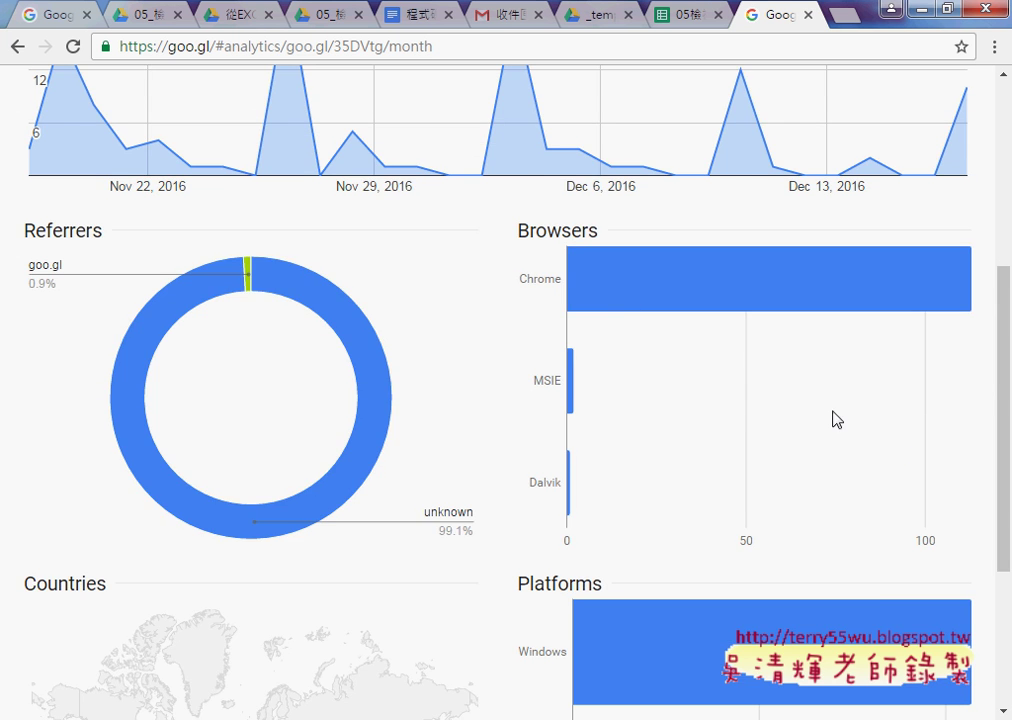
scroll(520, 283, down, 3)
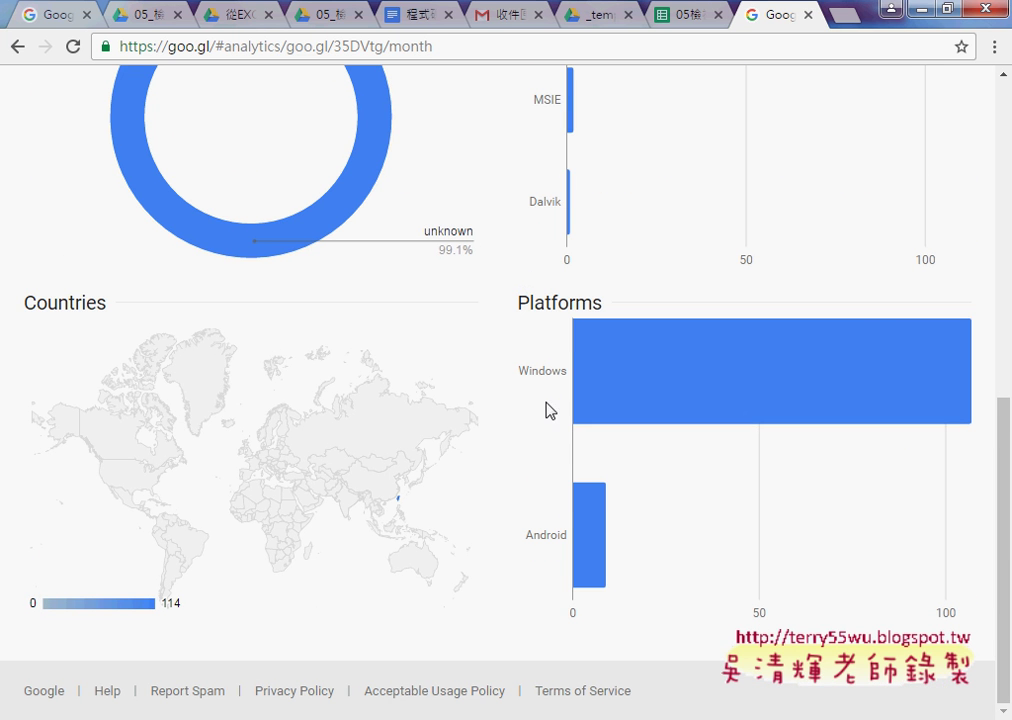
mouse_move(586, 540)
Close the URL Shortener tab and dismiss the 發佈到網路 dialog, returning to LOOKUP
click(808, 15)
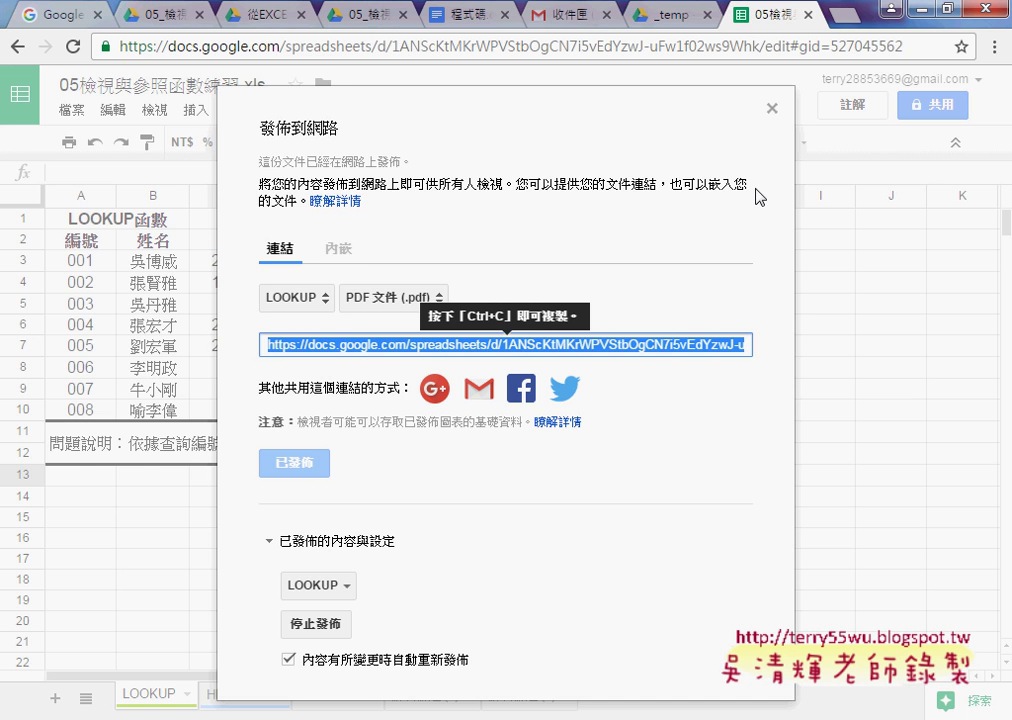
click(771, 108)
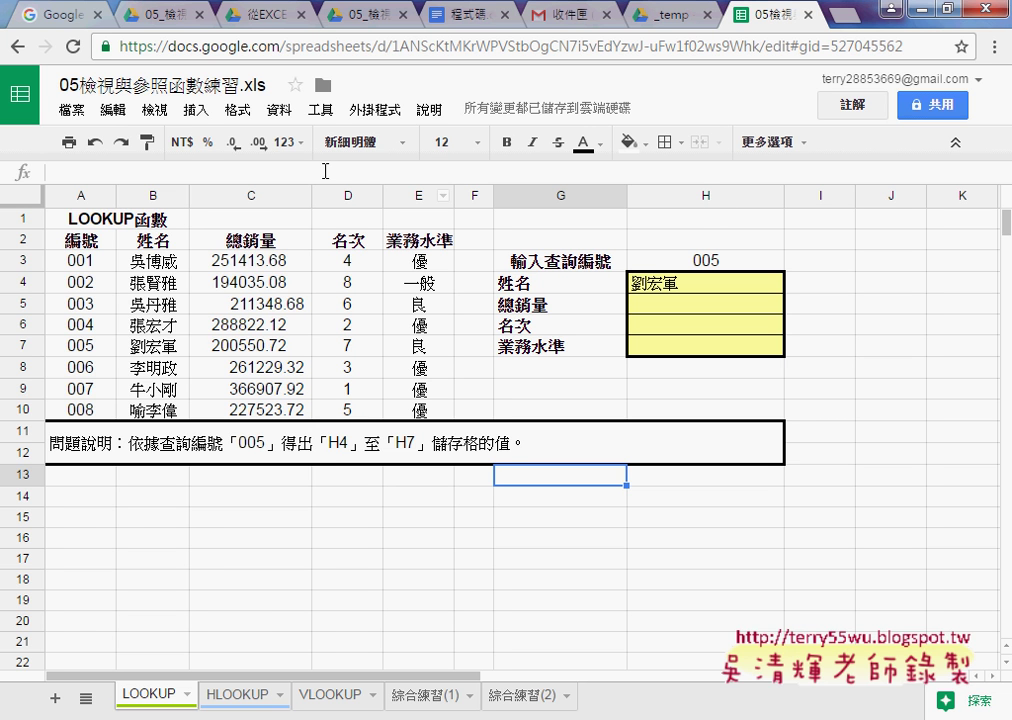
Show the 檔案 (File) menu's commands over the LOOKUP sheet
click(71, 110)
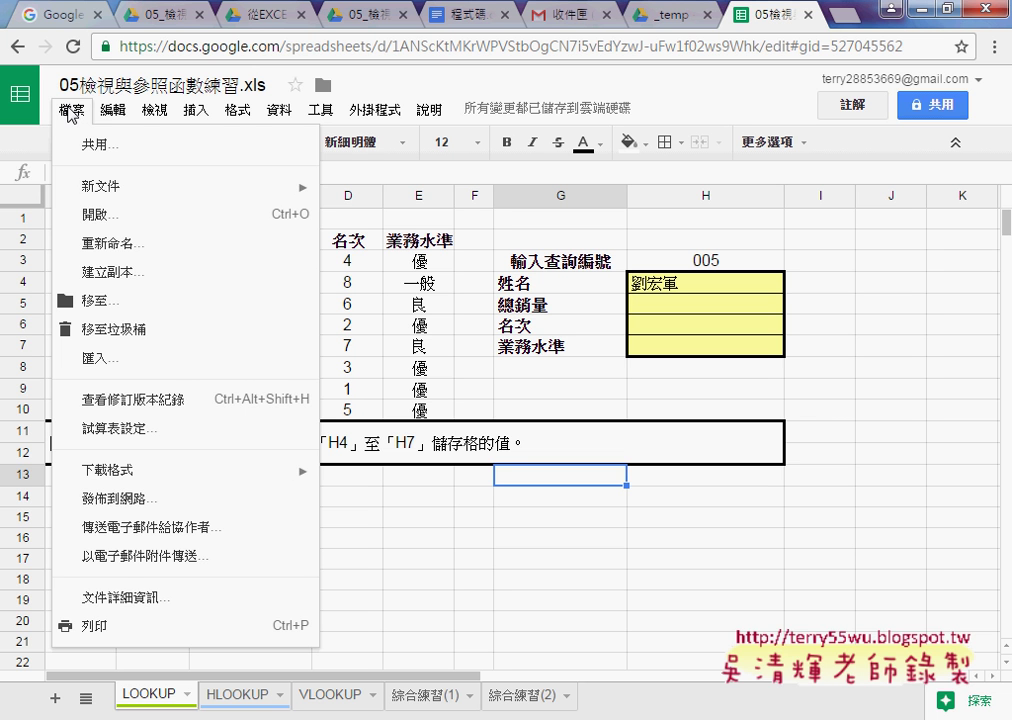
Launch 指令碼編輯器 from the 工具 menu to create an untitled Apps Script project
mouse_move(279, 117)
mouse_move(323, 117)
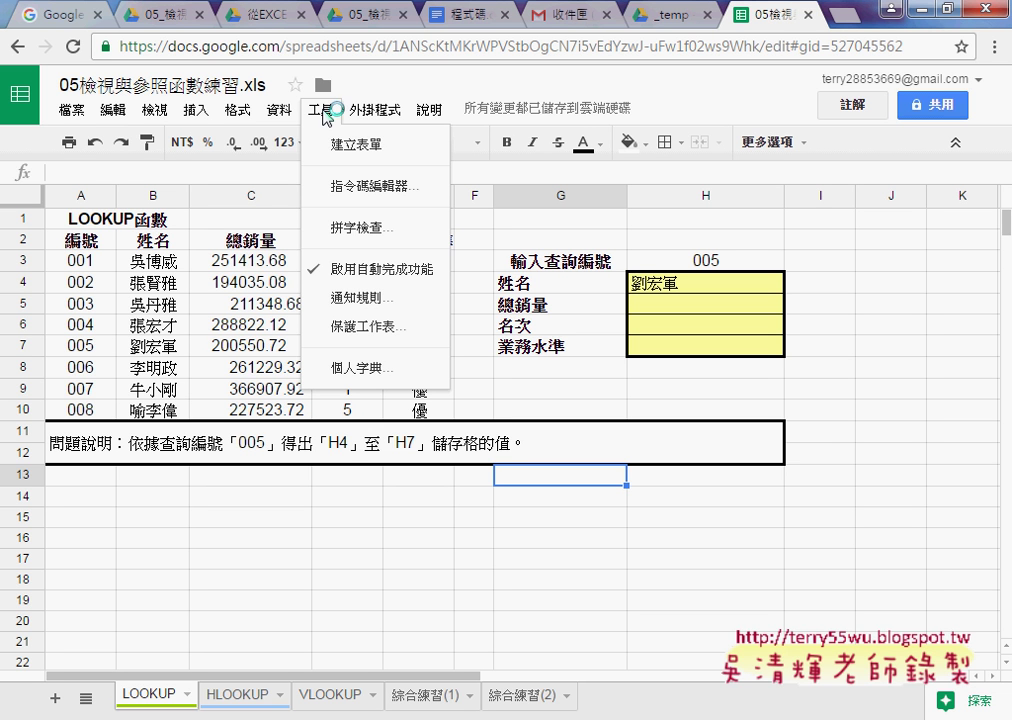
click(380, 192)
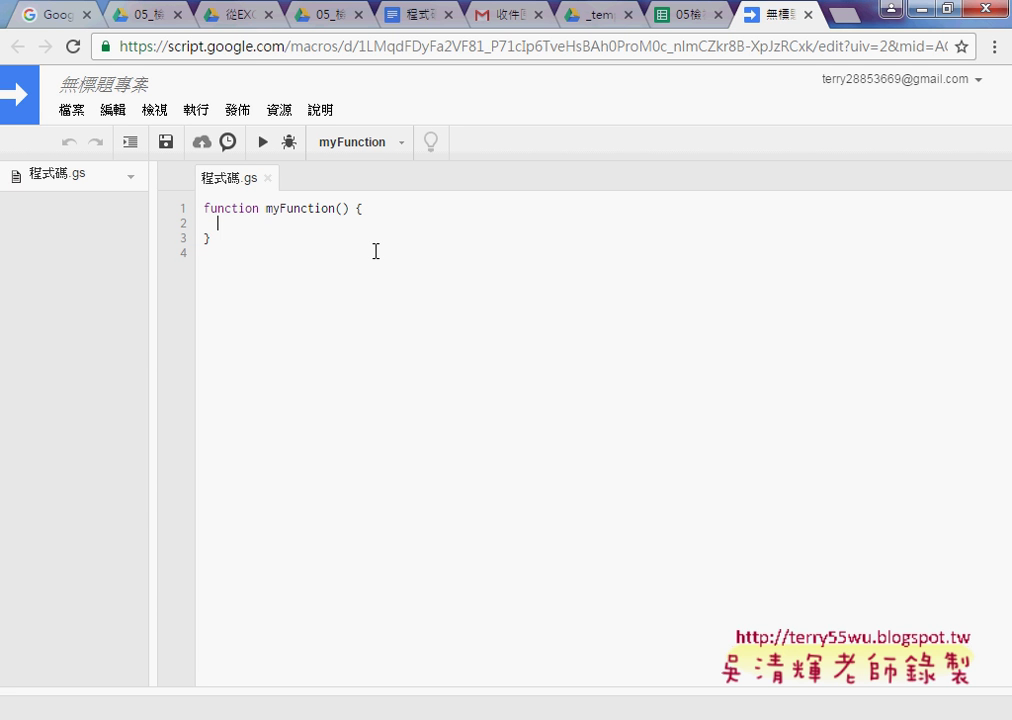
Close the untitled script project and reopen the 工具 (Tools) menu in the spreadsheet
click(808, 15)
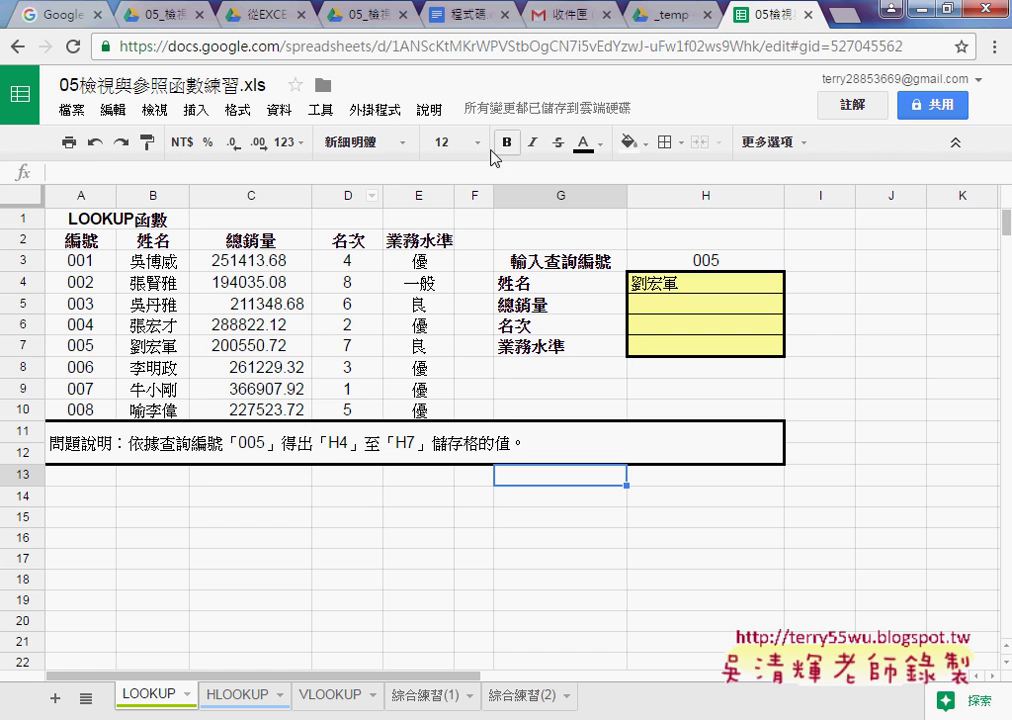
click(320, 109)
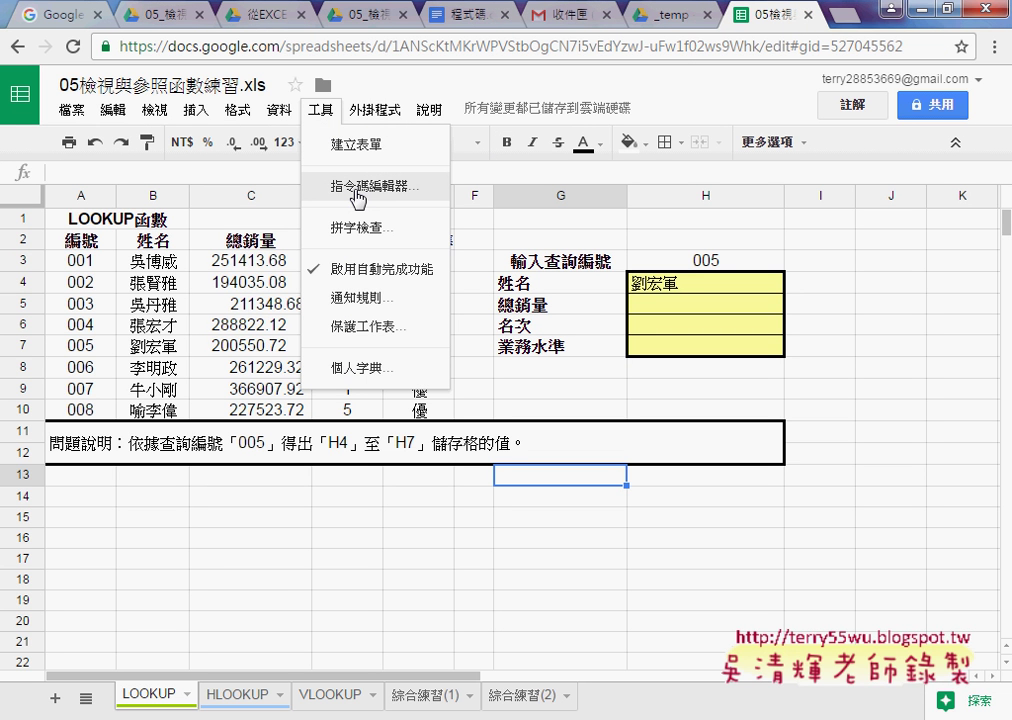